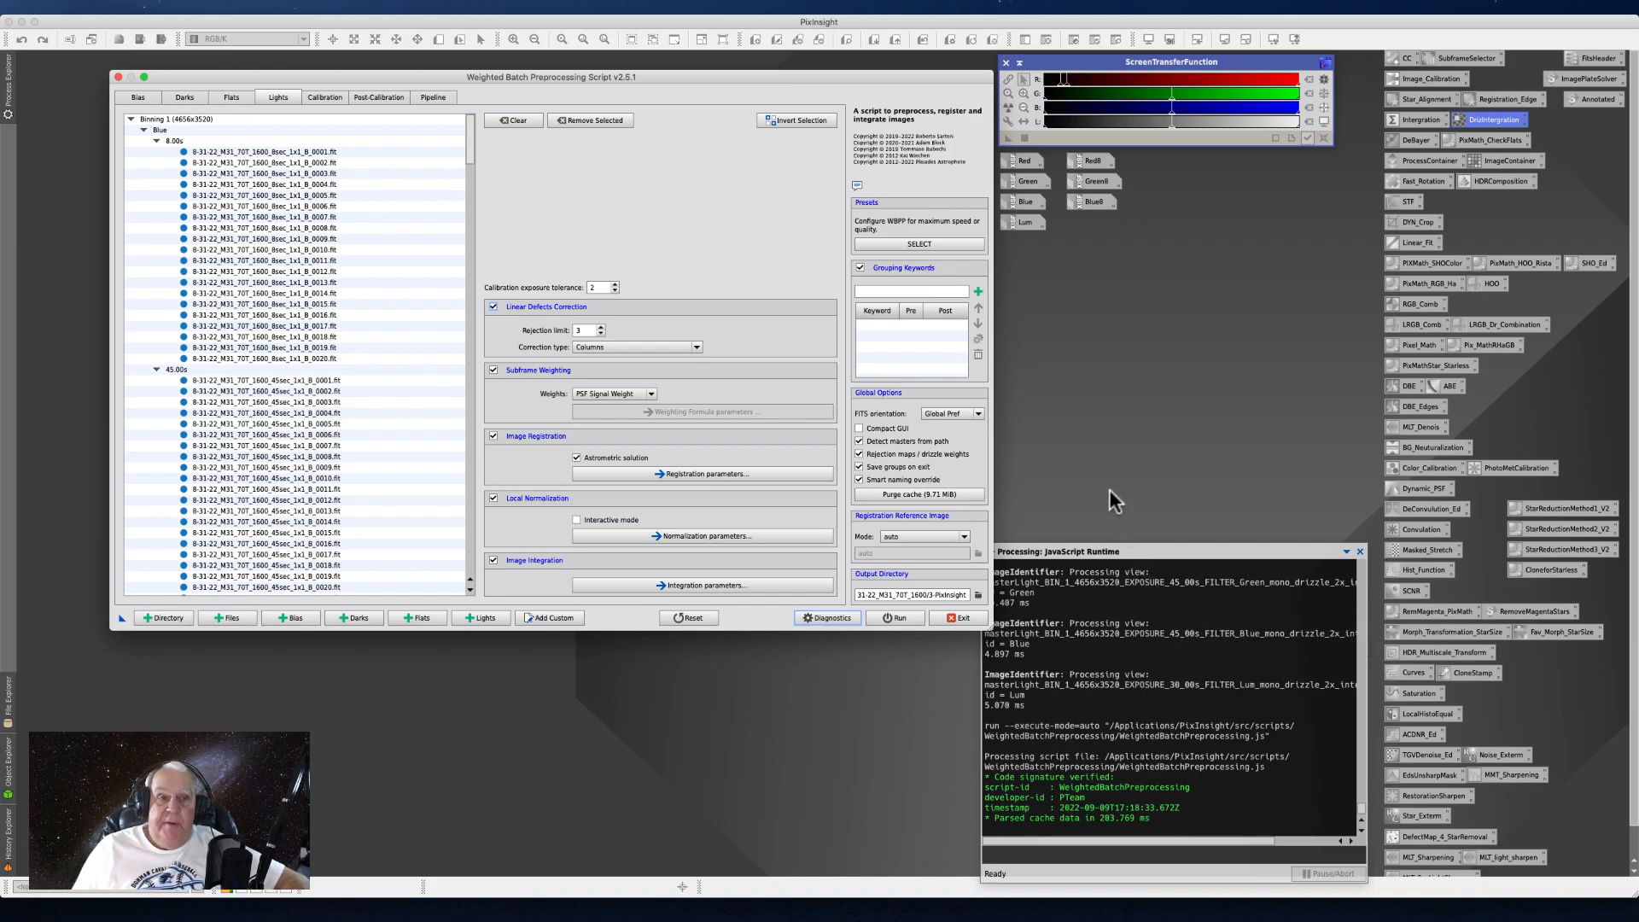
- Exit the Weighted Batch Preprocessing script and look up where to check for program updates
drag(365, 82, 315, 72)
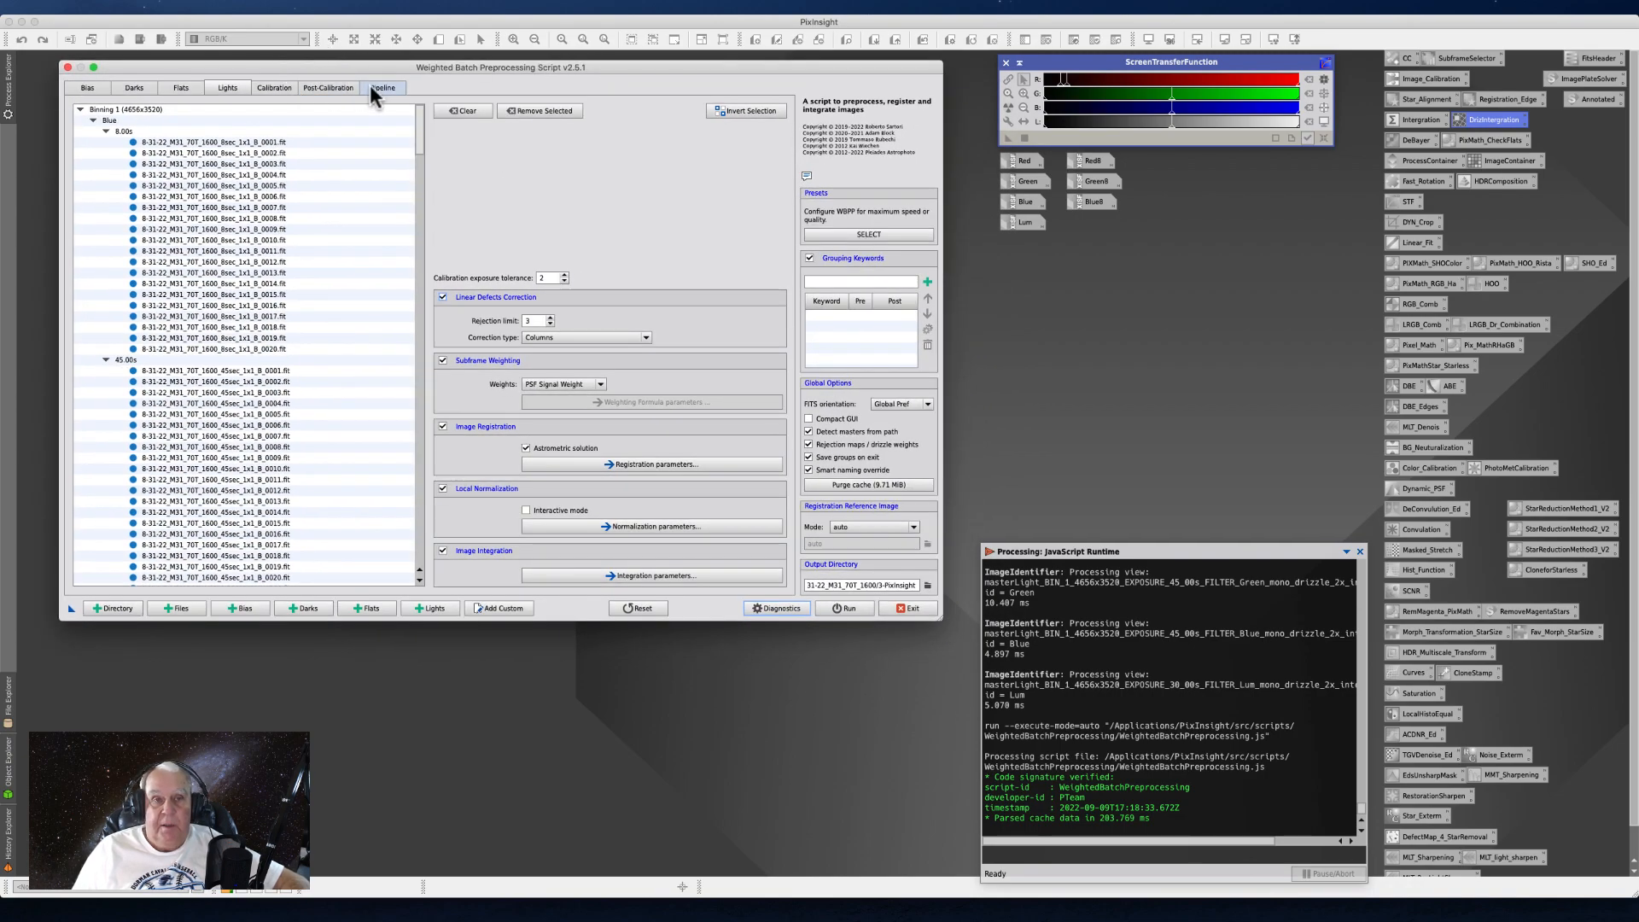
click(495, 7)
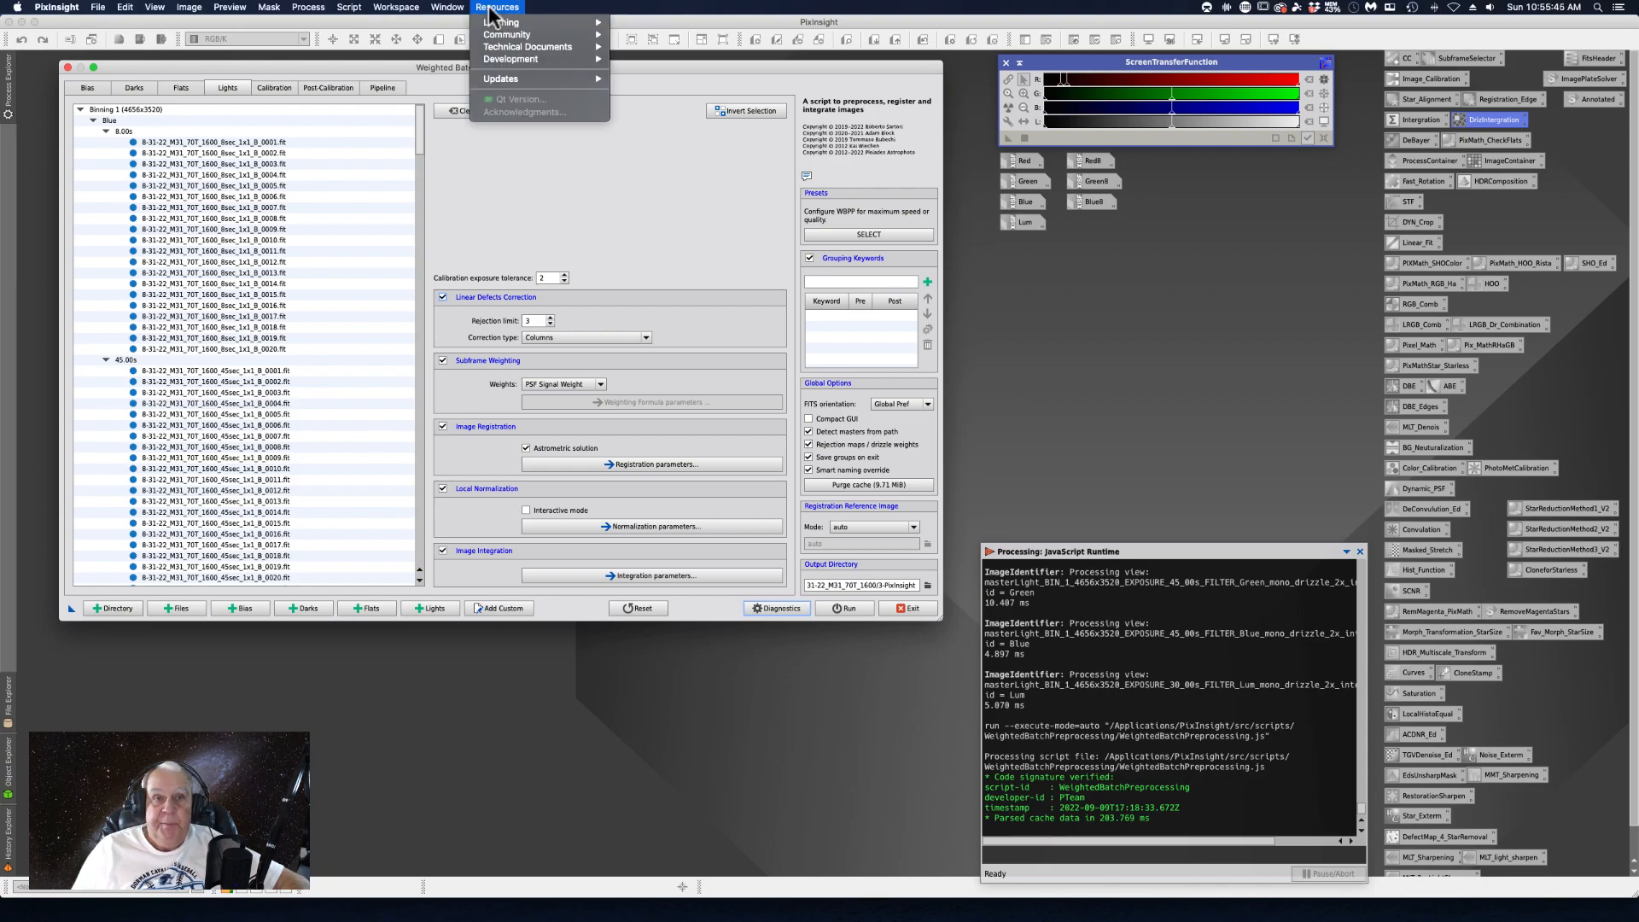
mouse_move(503, 83)
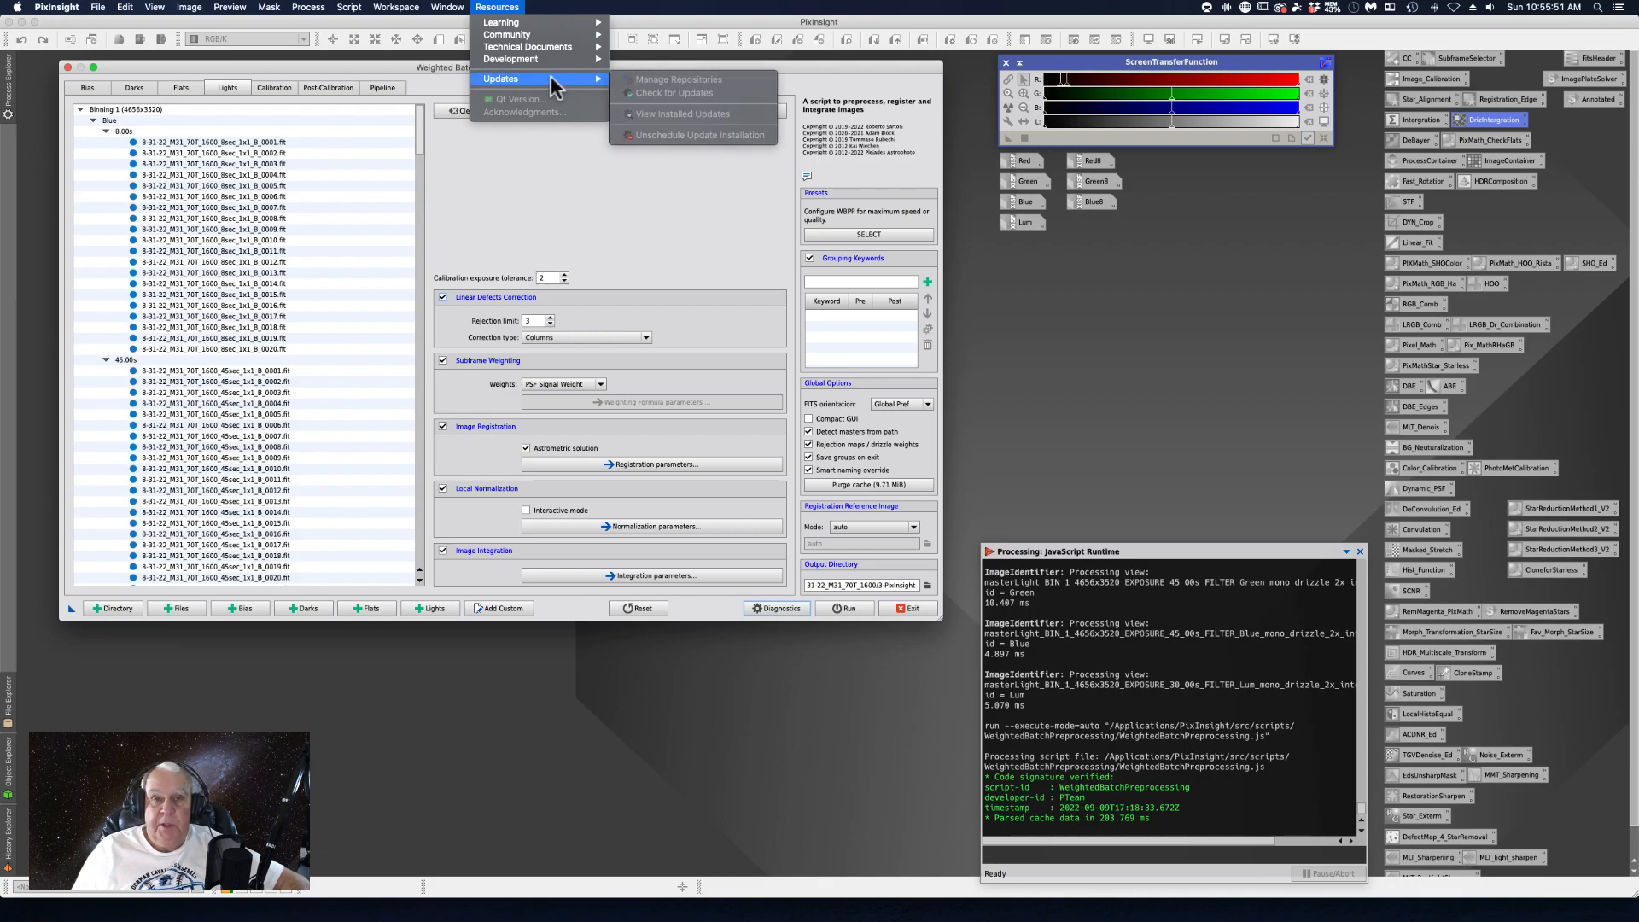
click(531, 218)
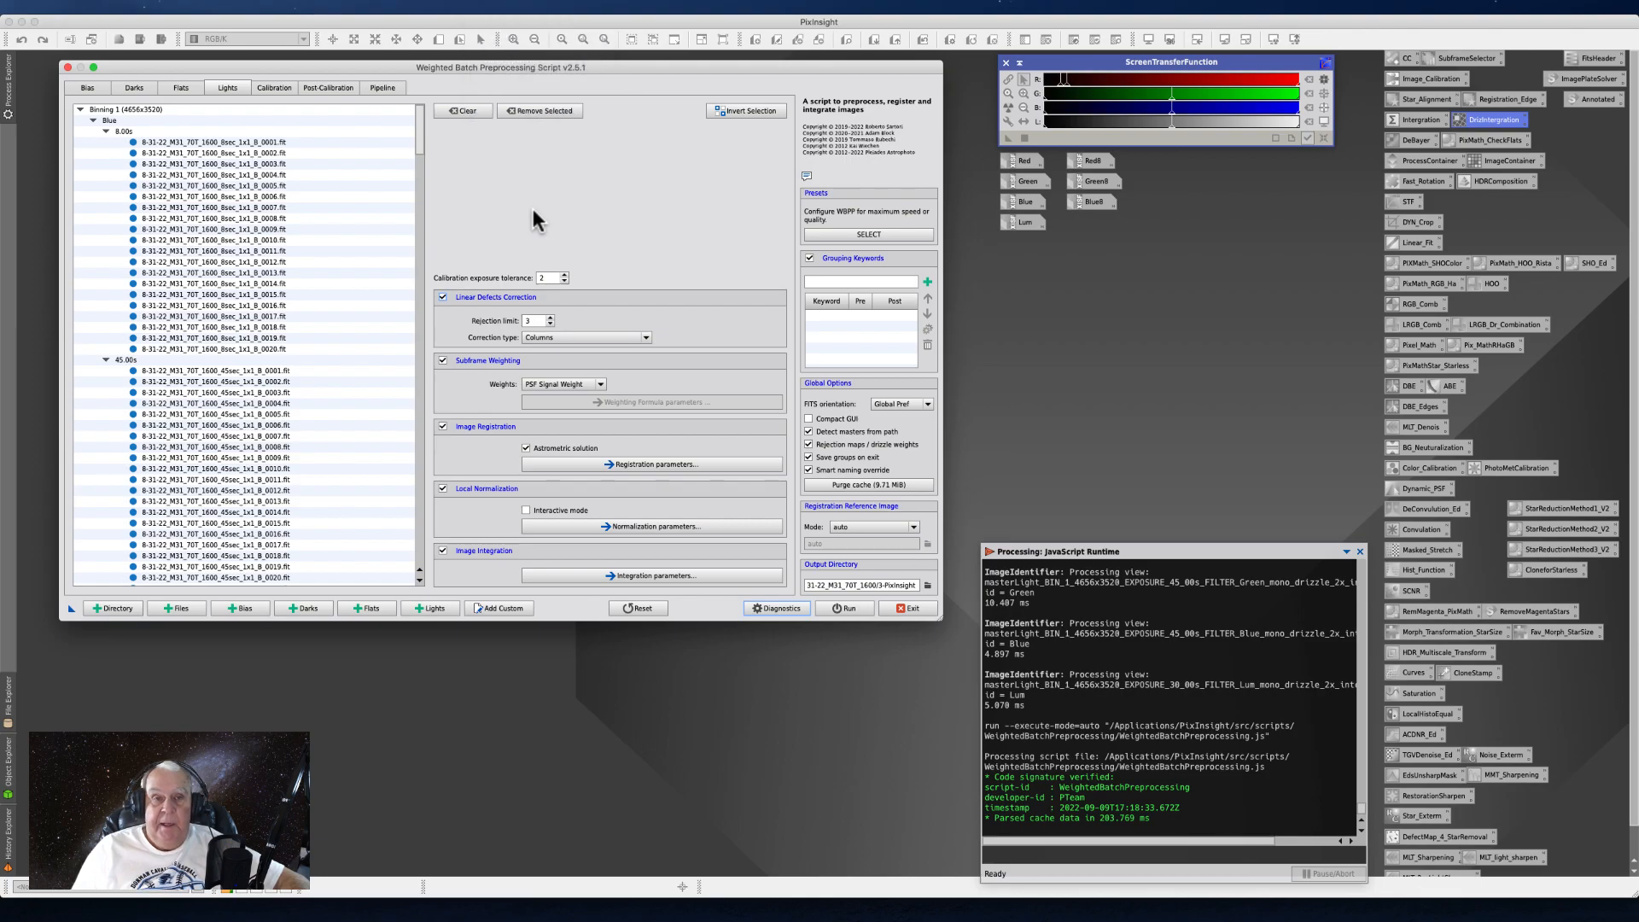
click(896, 608)
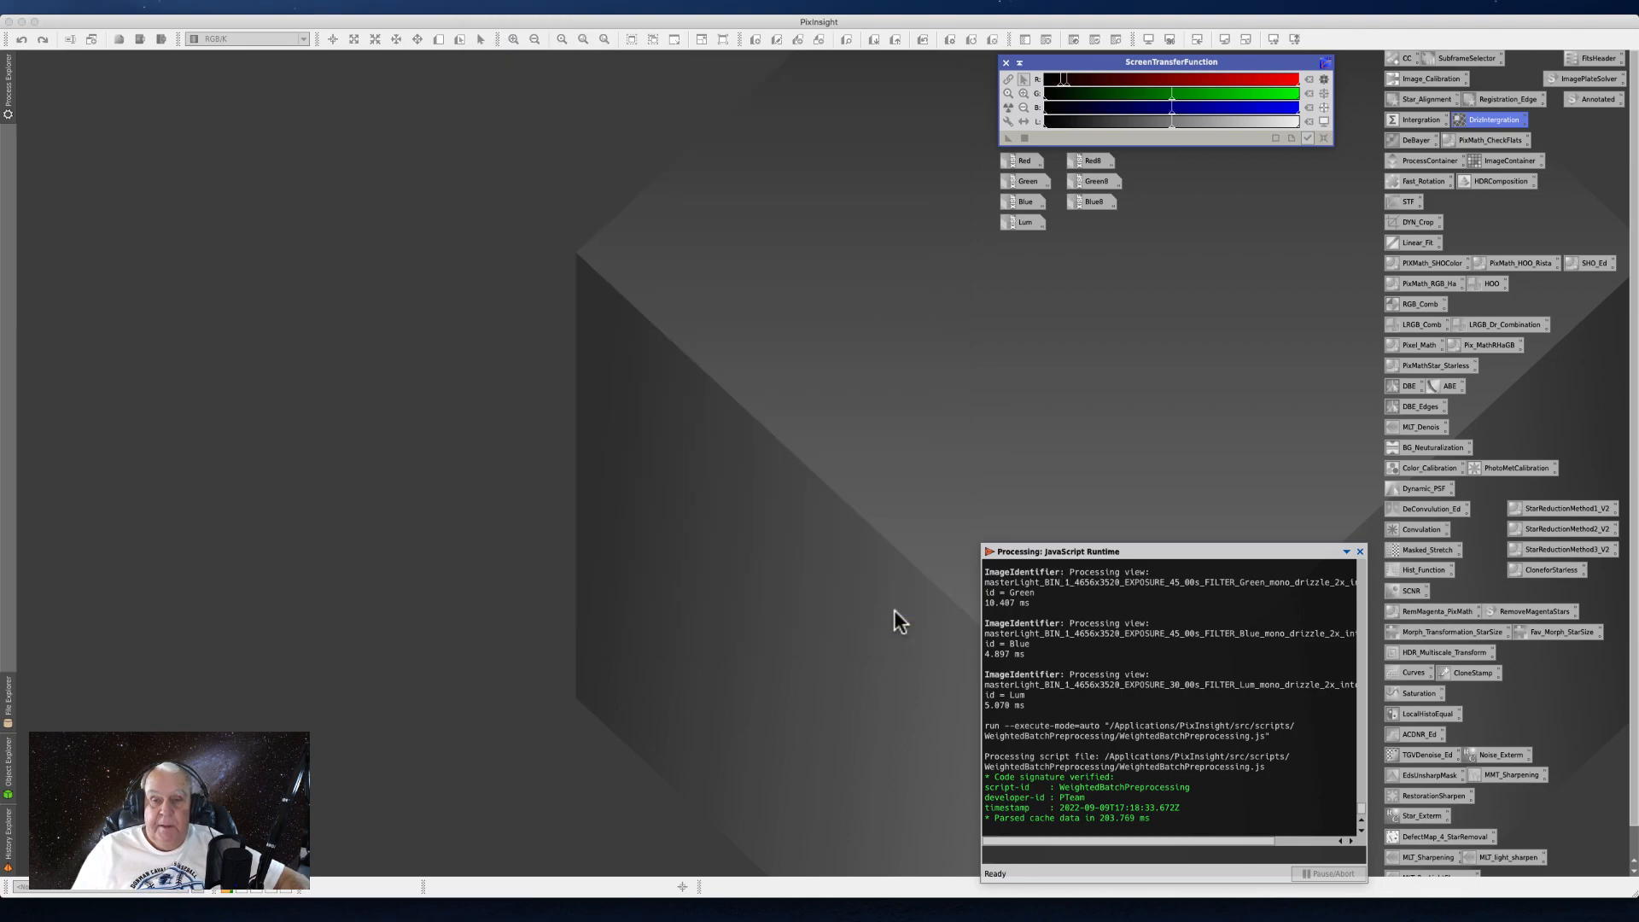
click(497, 7)
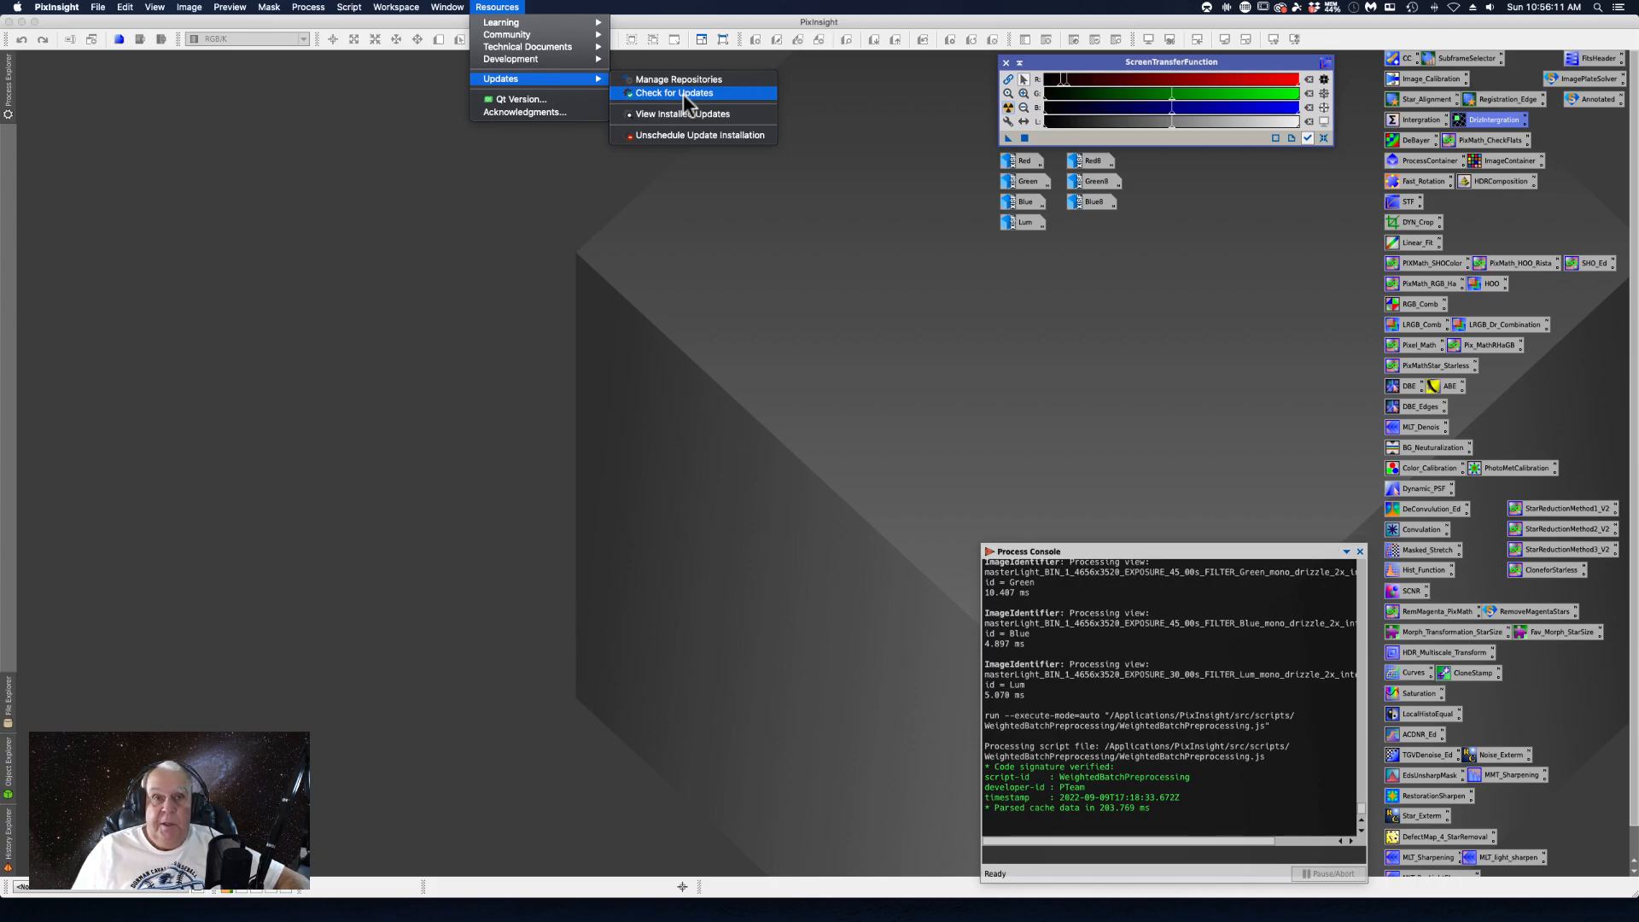
click(305, 155)
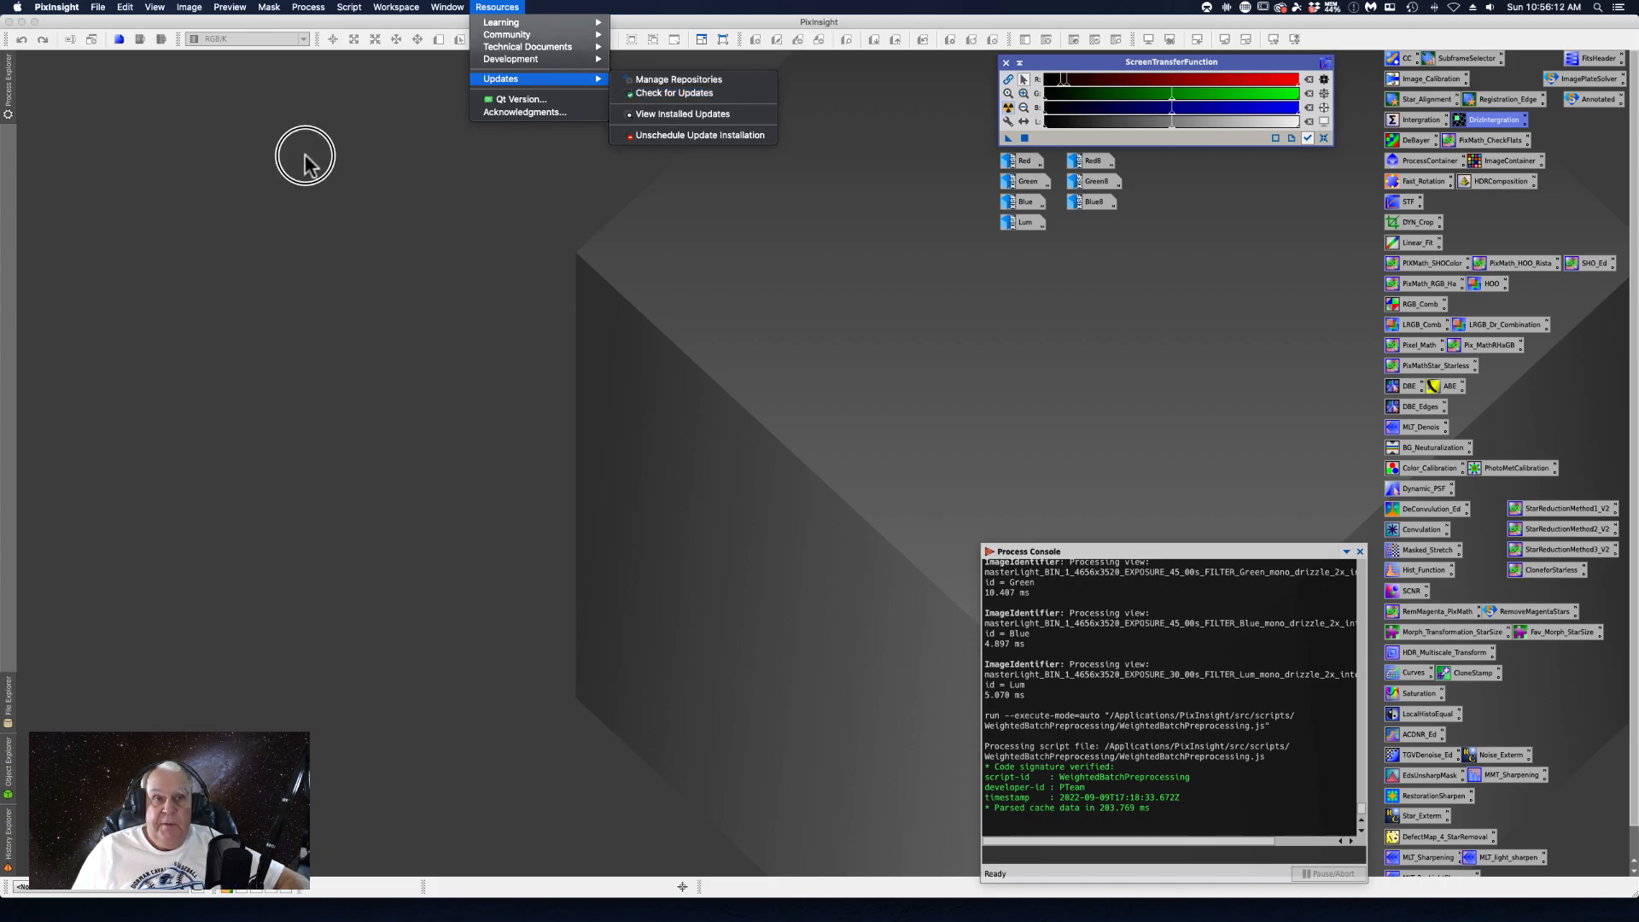
- Reopen the Weighted Batch Preprocessing script and move its window clear of the process console
click(349, 7)
mouse_move(356, 26)
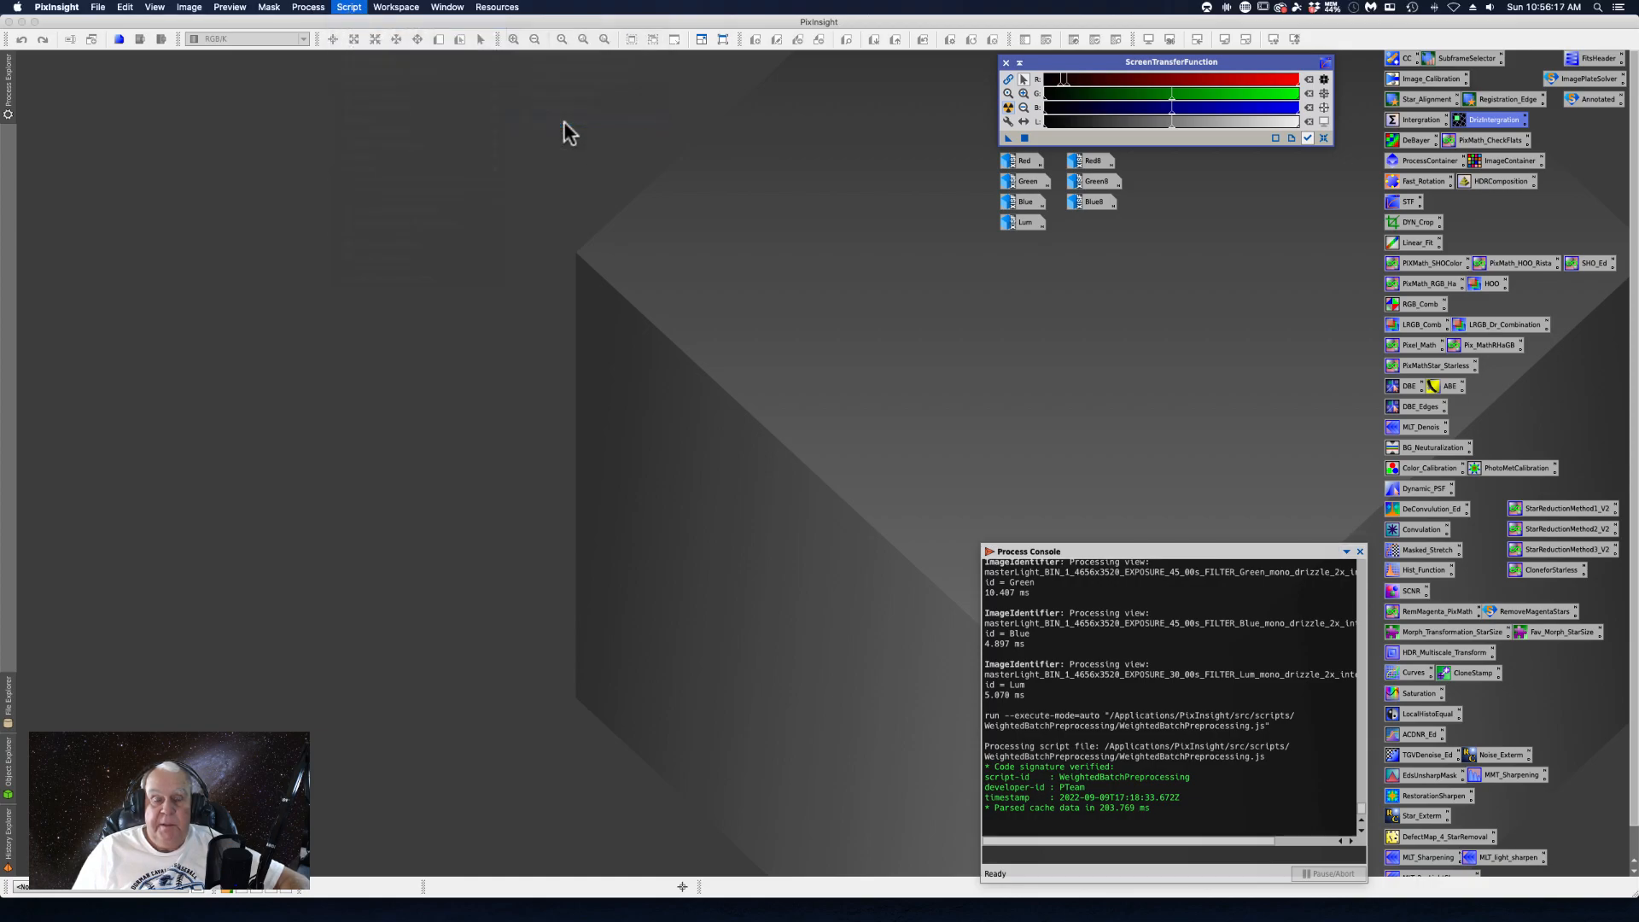
click(564, 121)
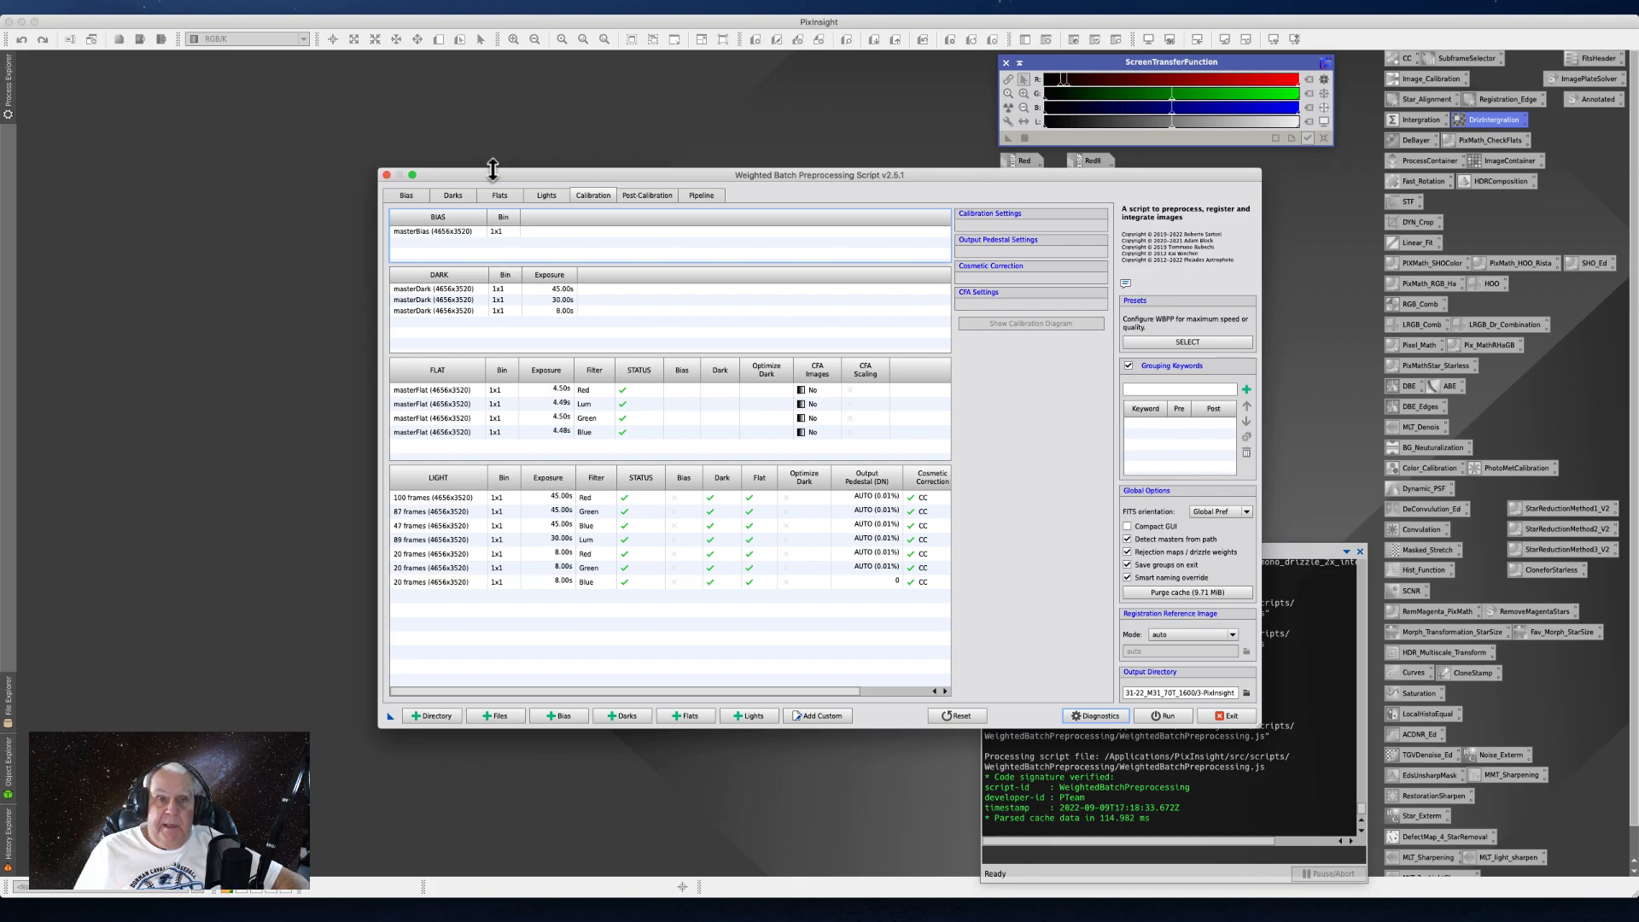
drag(493, 173, 210, 88)
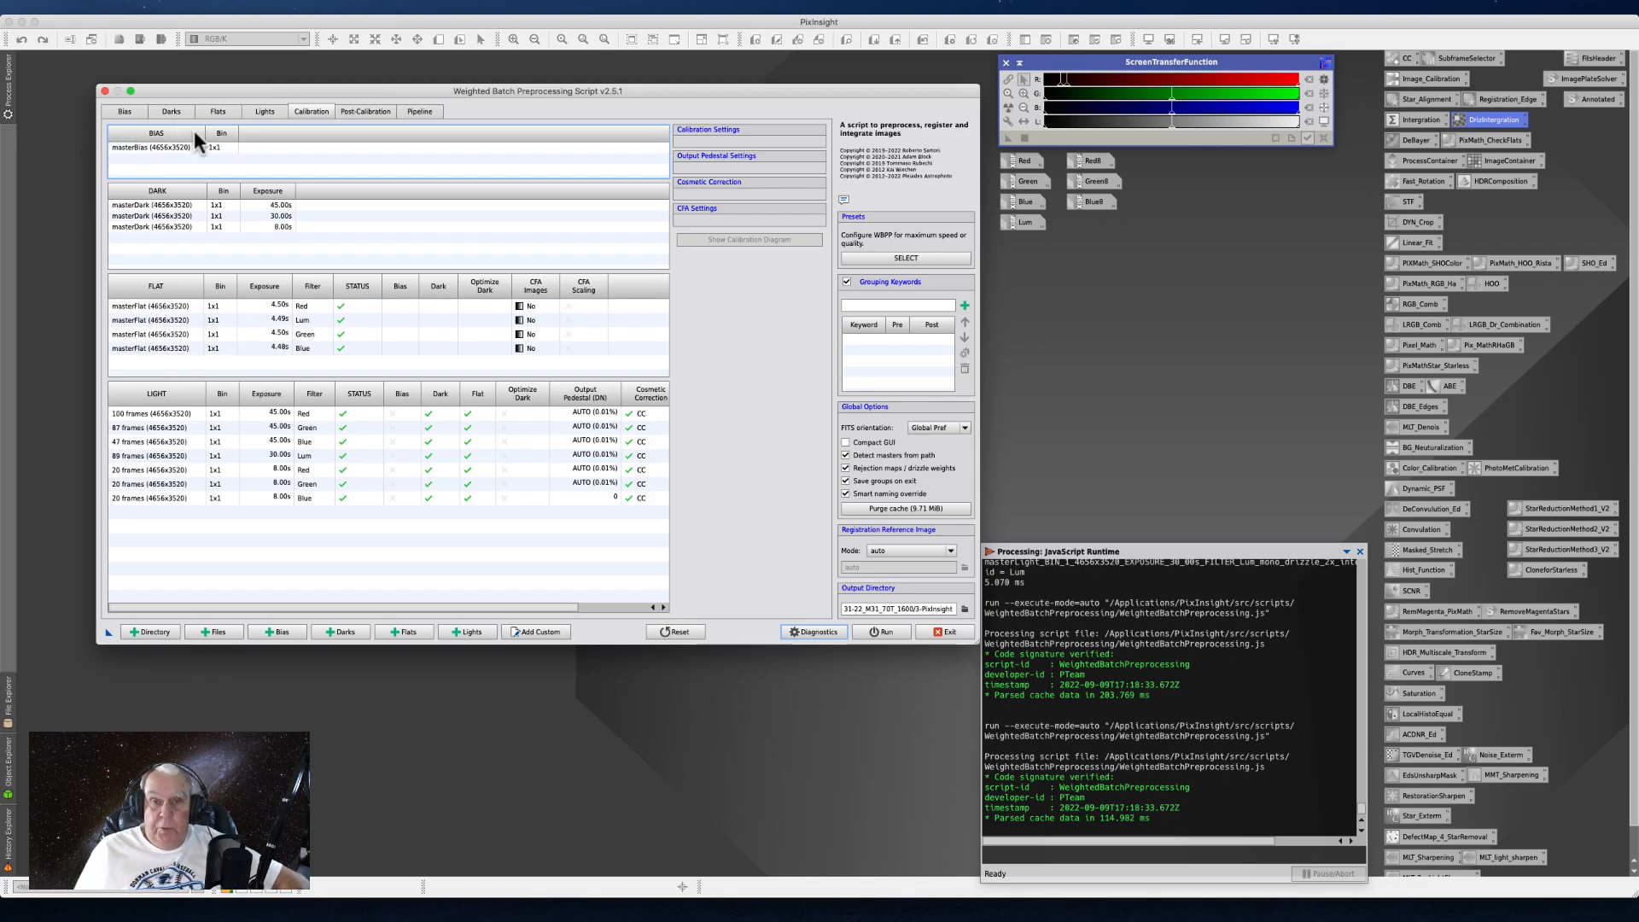
drag(263, 97, 208, 75)
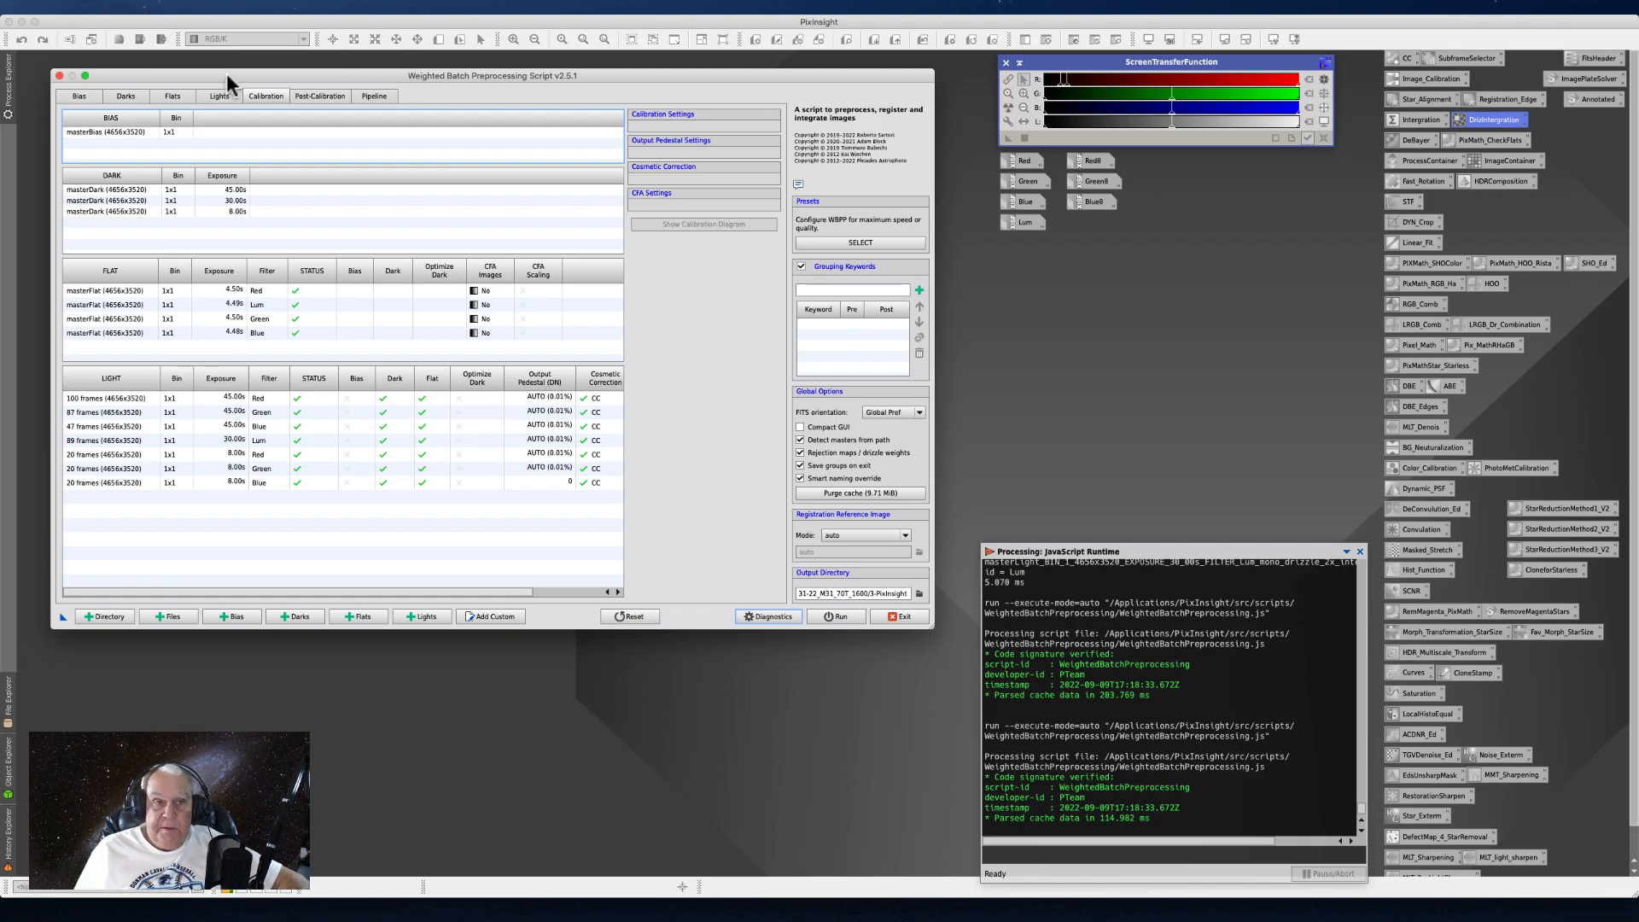
drag(228, 74, 225, 72)
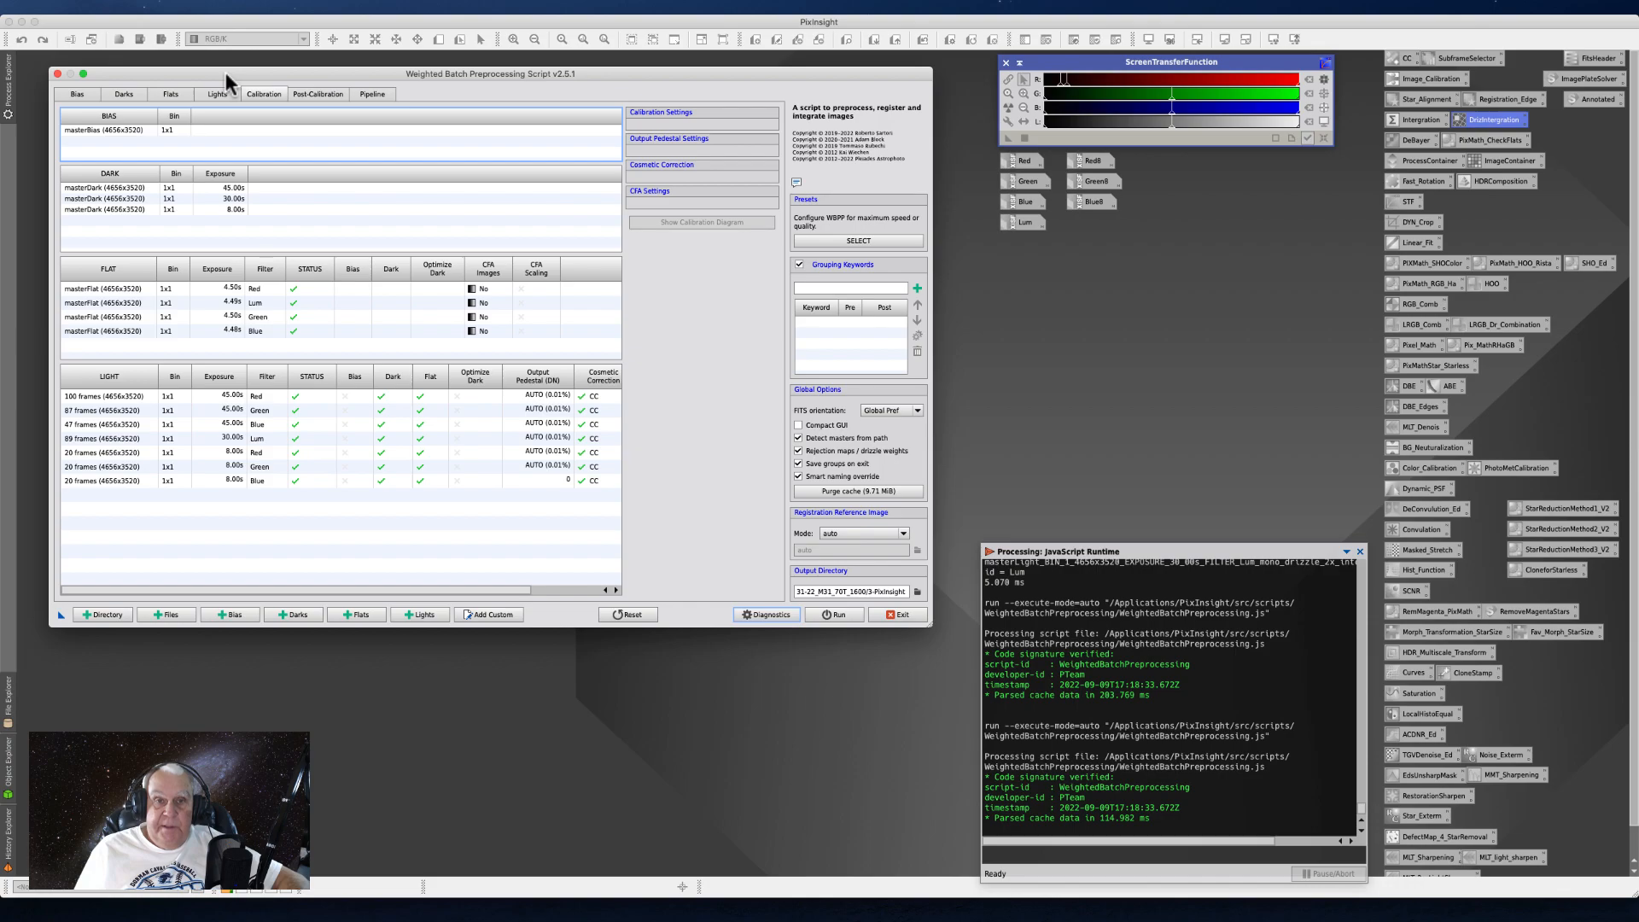
drag(225, 72, 220, 70)
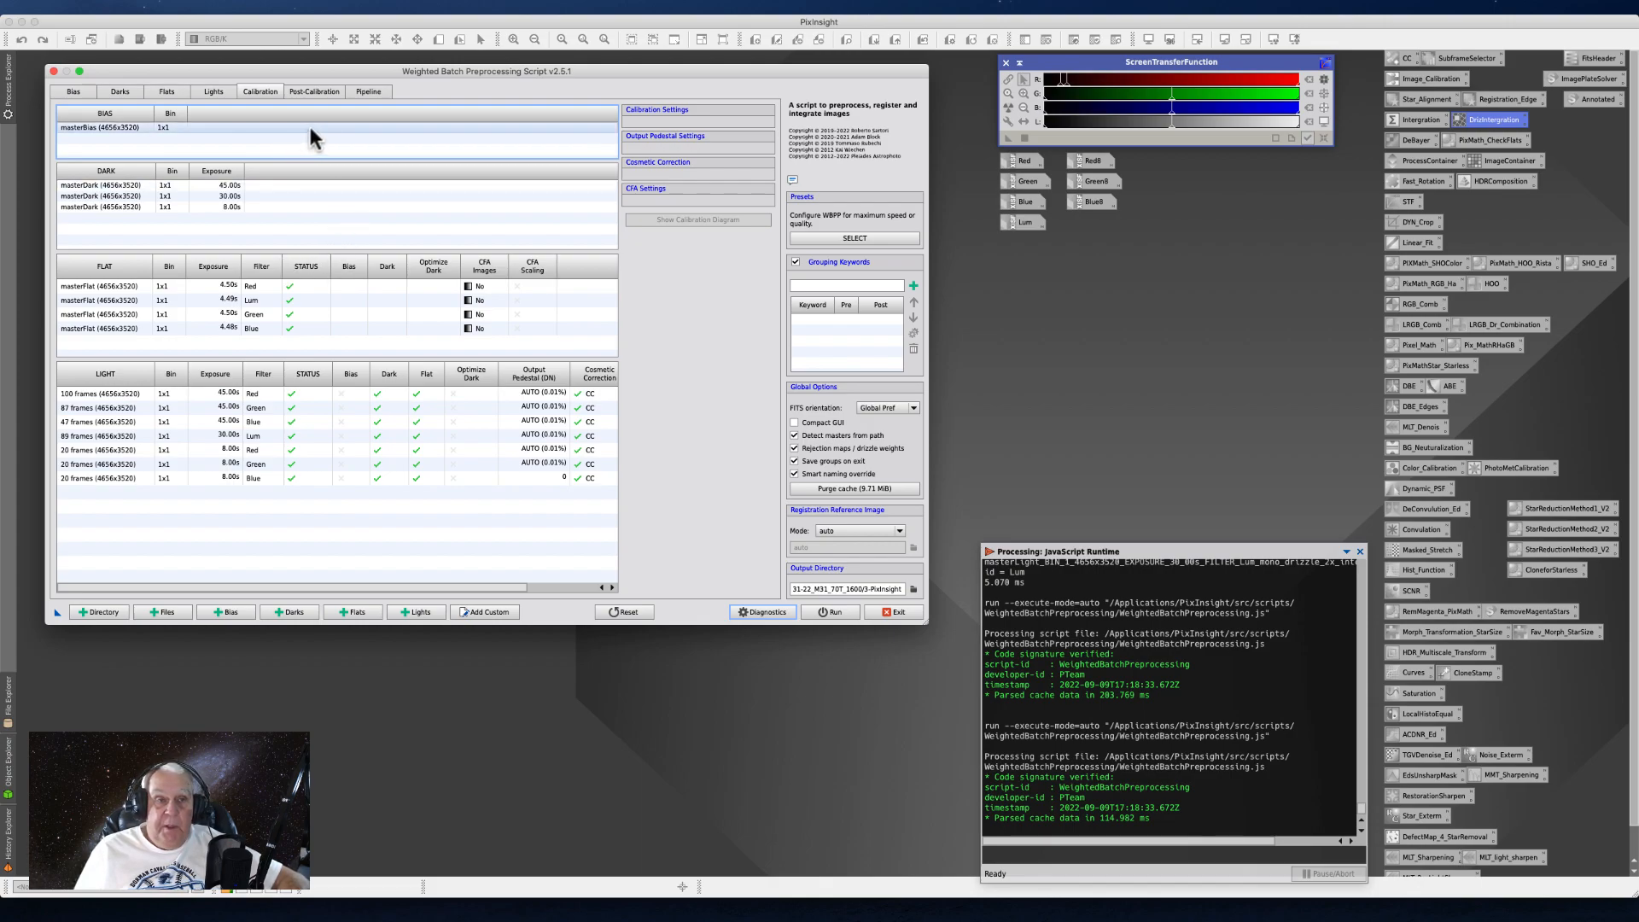
- Turn Linear Defects Correction off and back on for the light frames
click(214, 92)
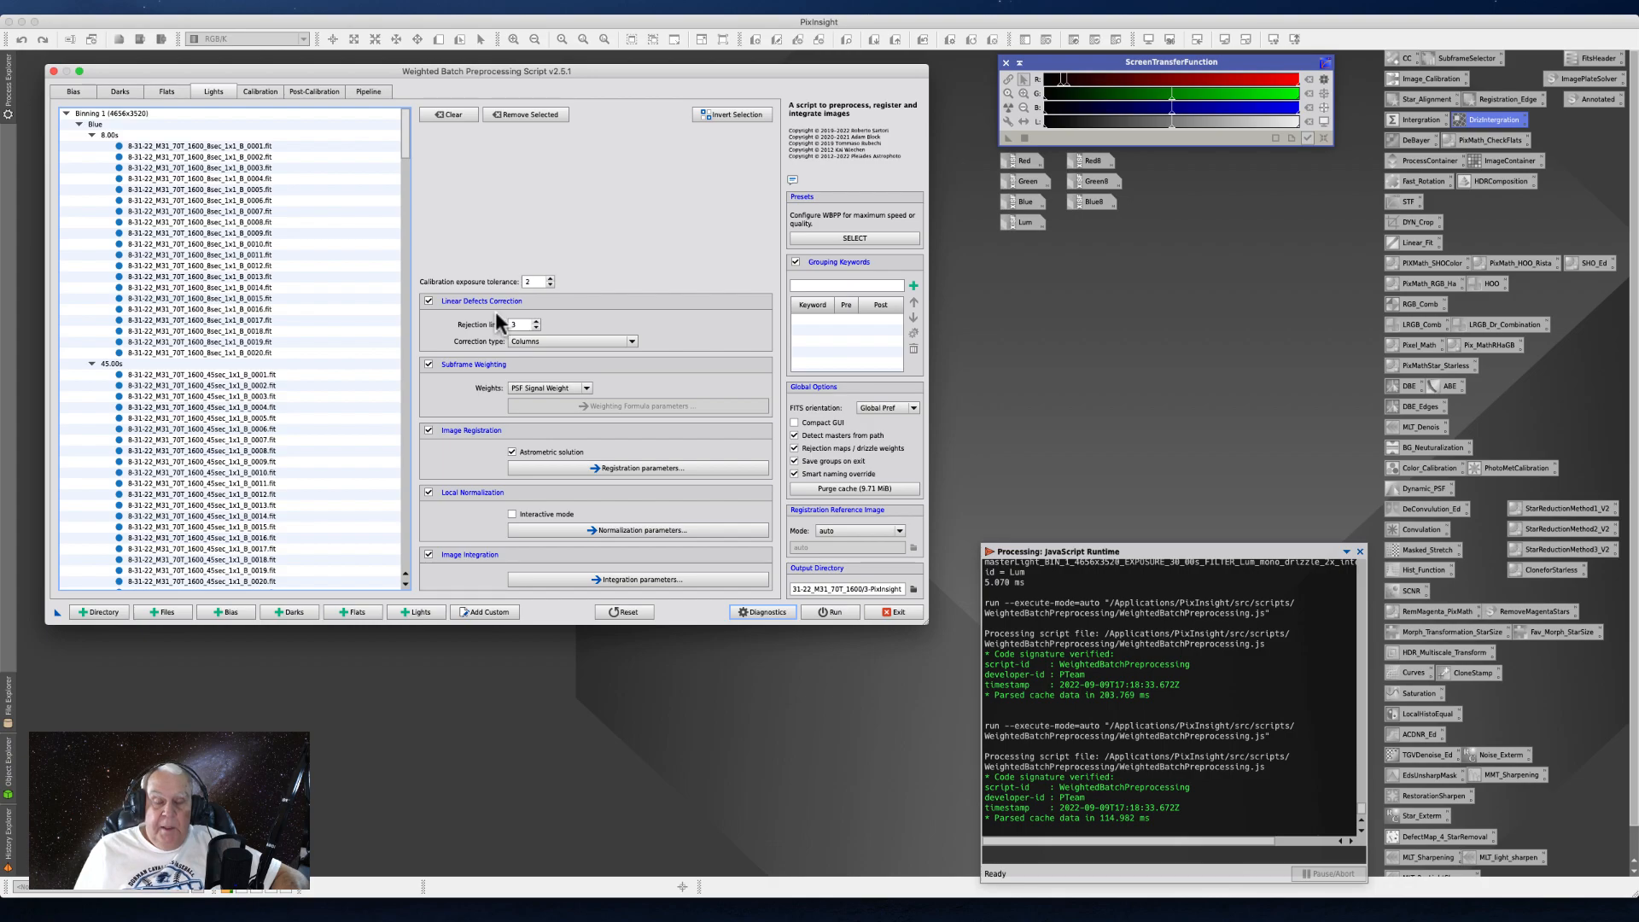
click(427, 301)
click(431, 302)
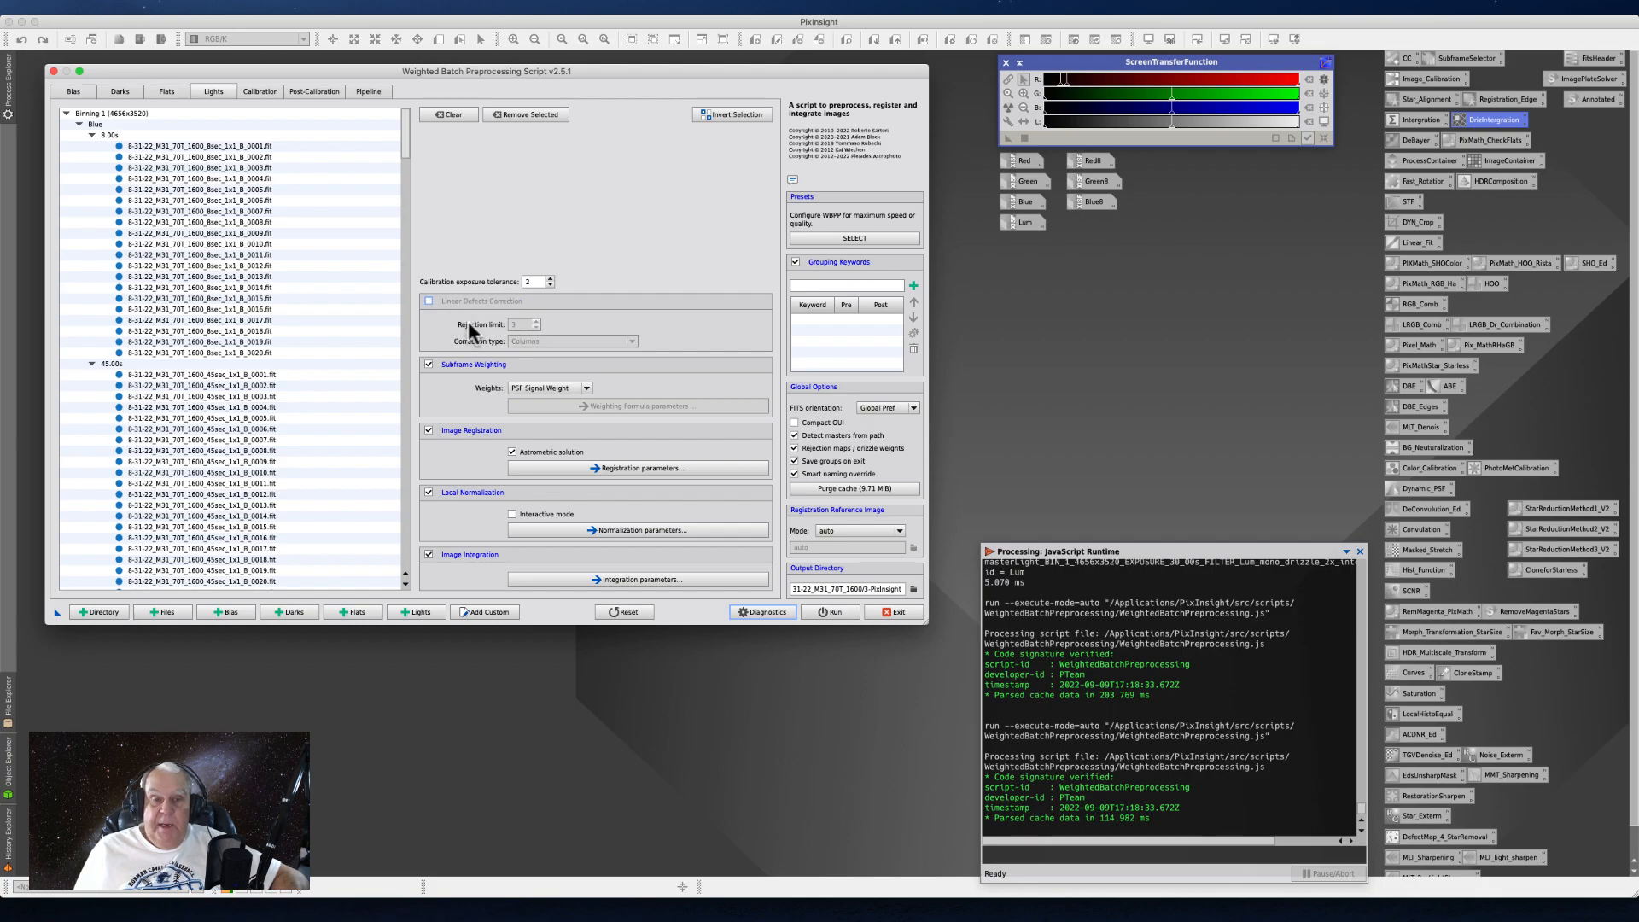
mouse_move(477, 323)
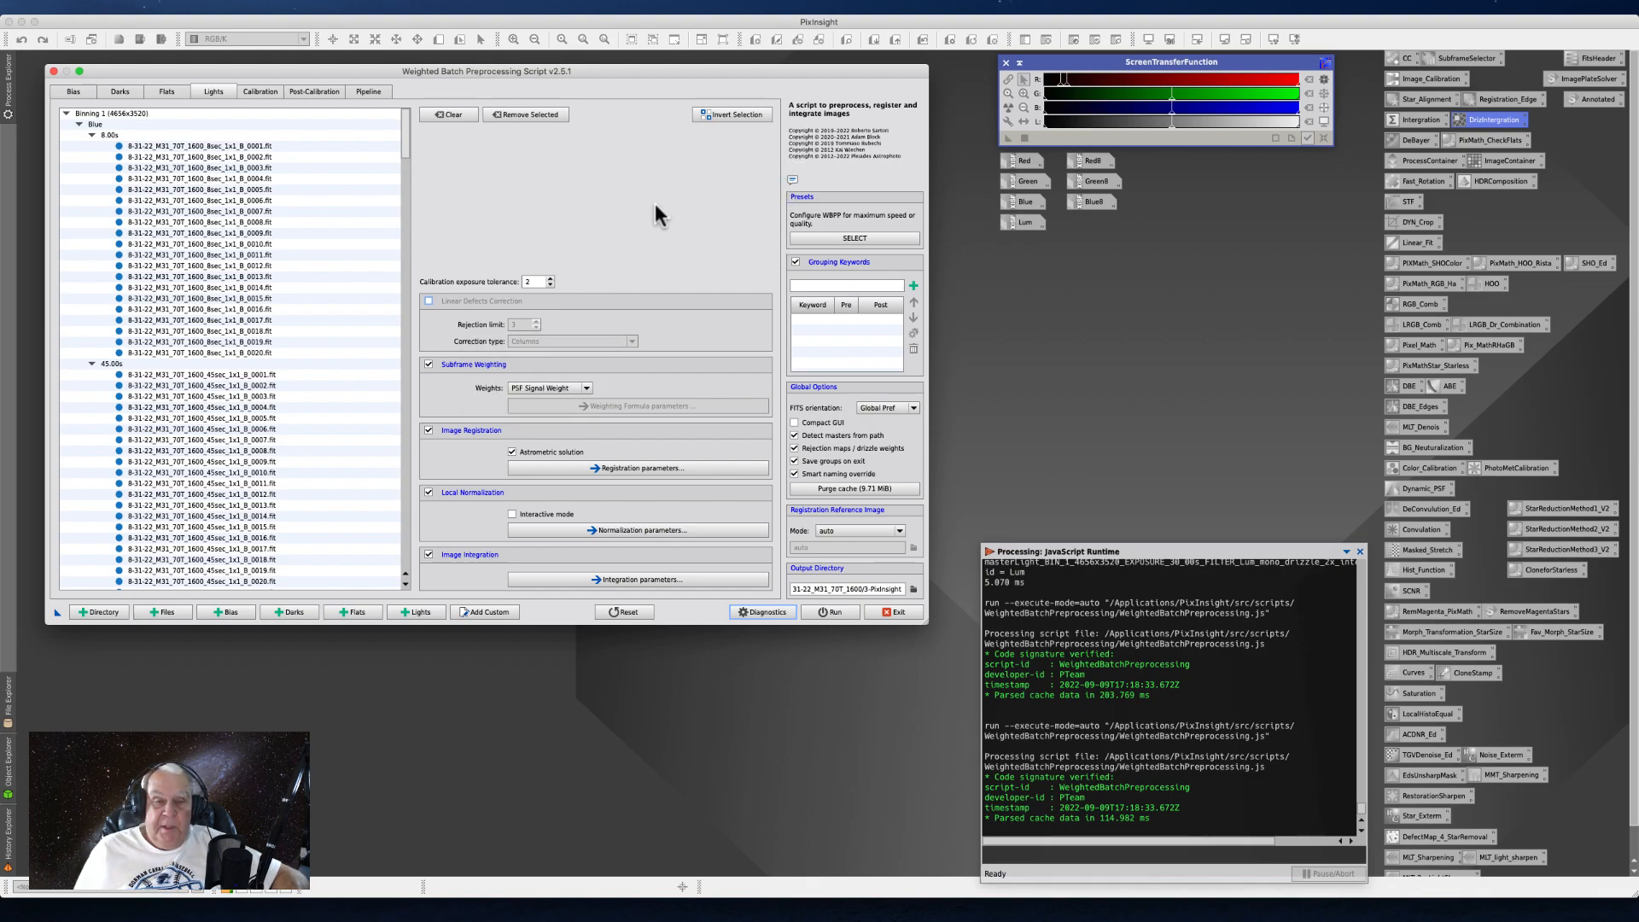
click(429, 300)
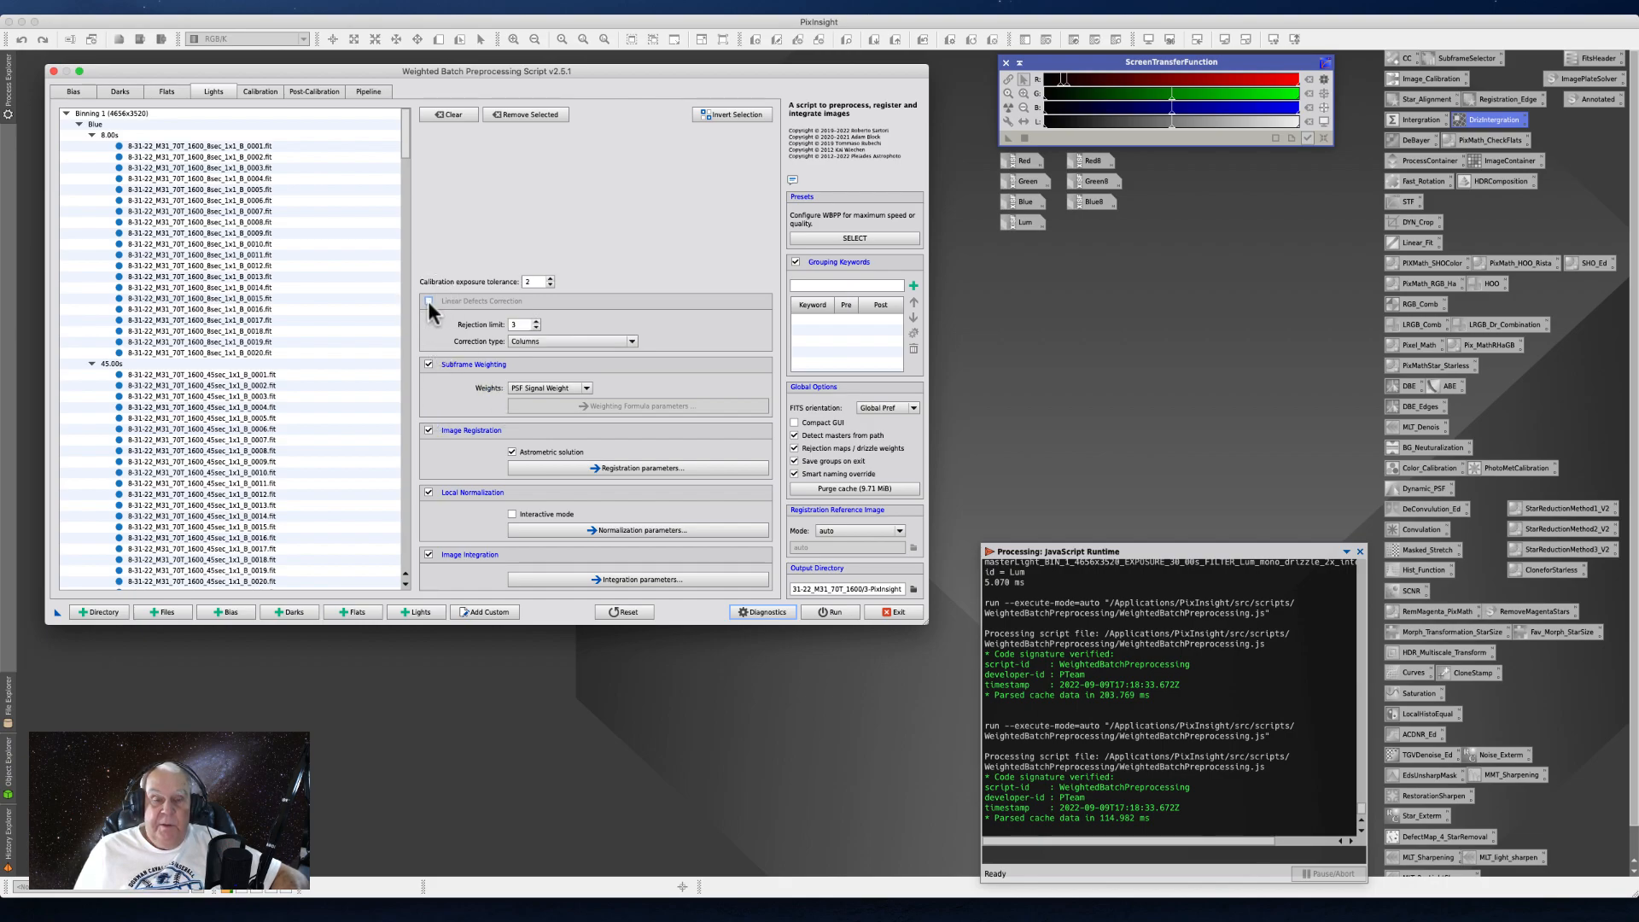
- Try Rows as the linear defects correction type for the light frames and return it to Columns
click(629, 341)
click(552, 365)
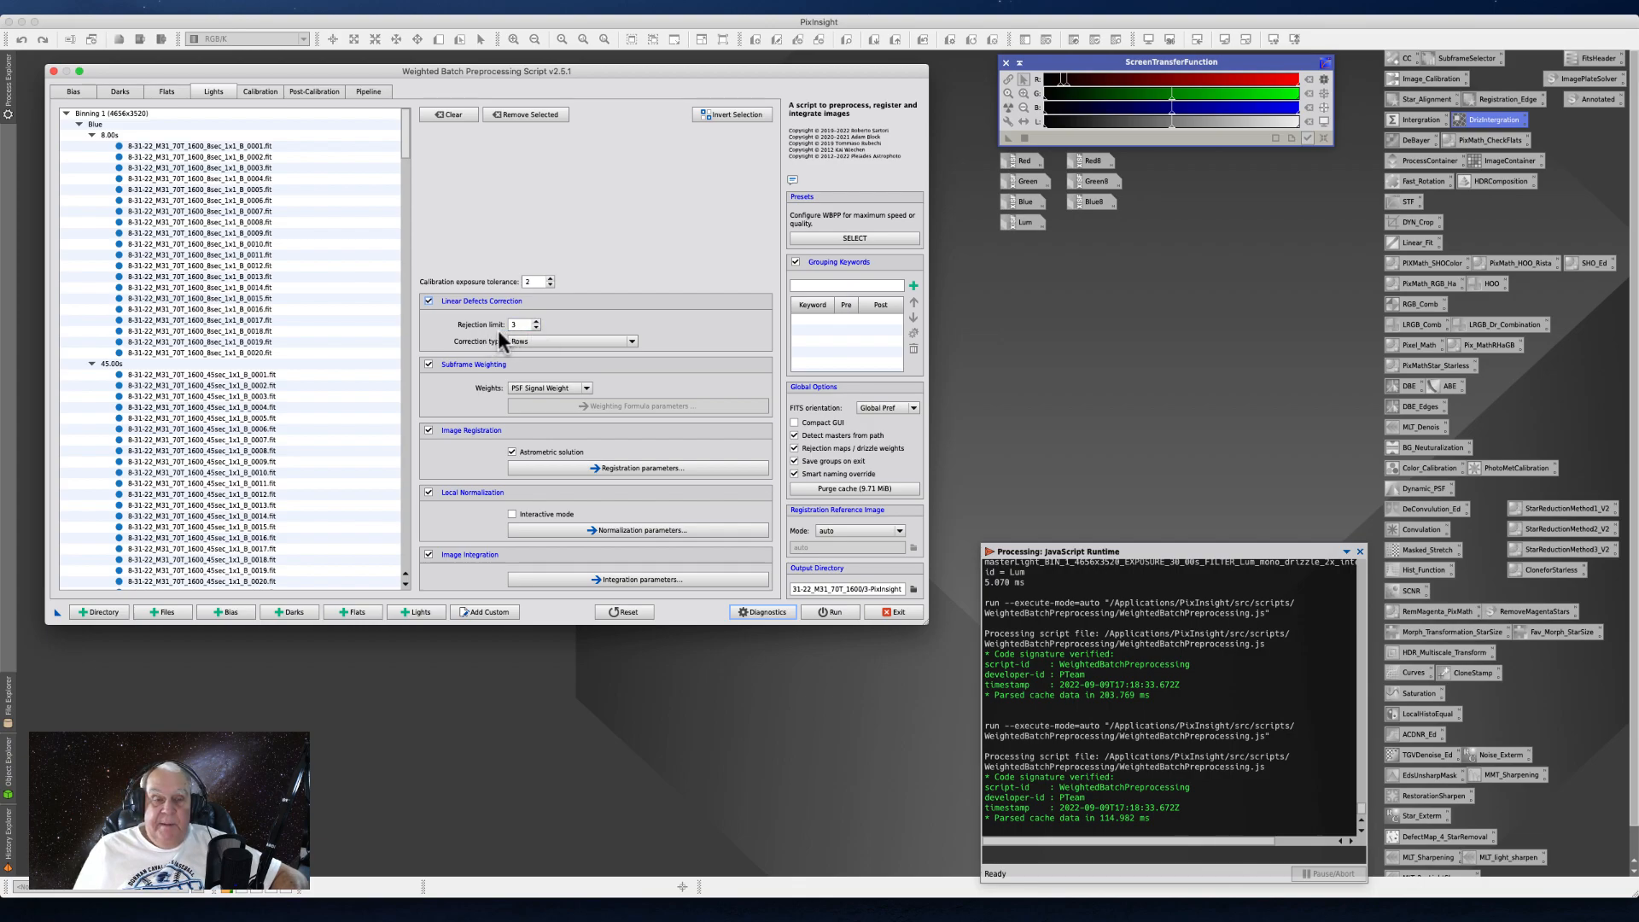
click(428, 301)
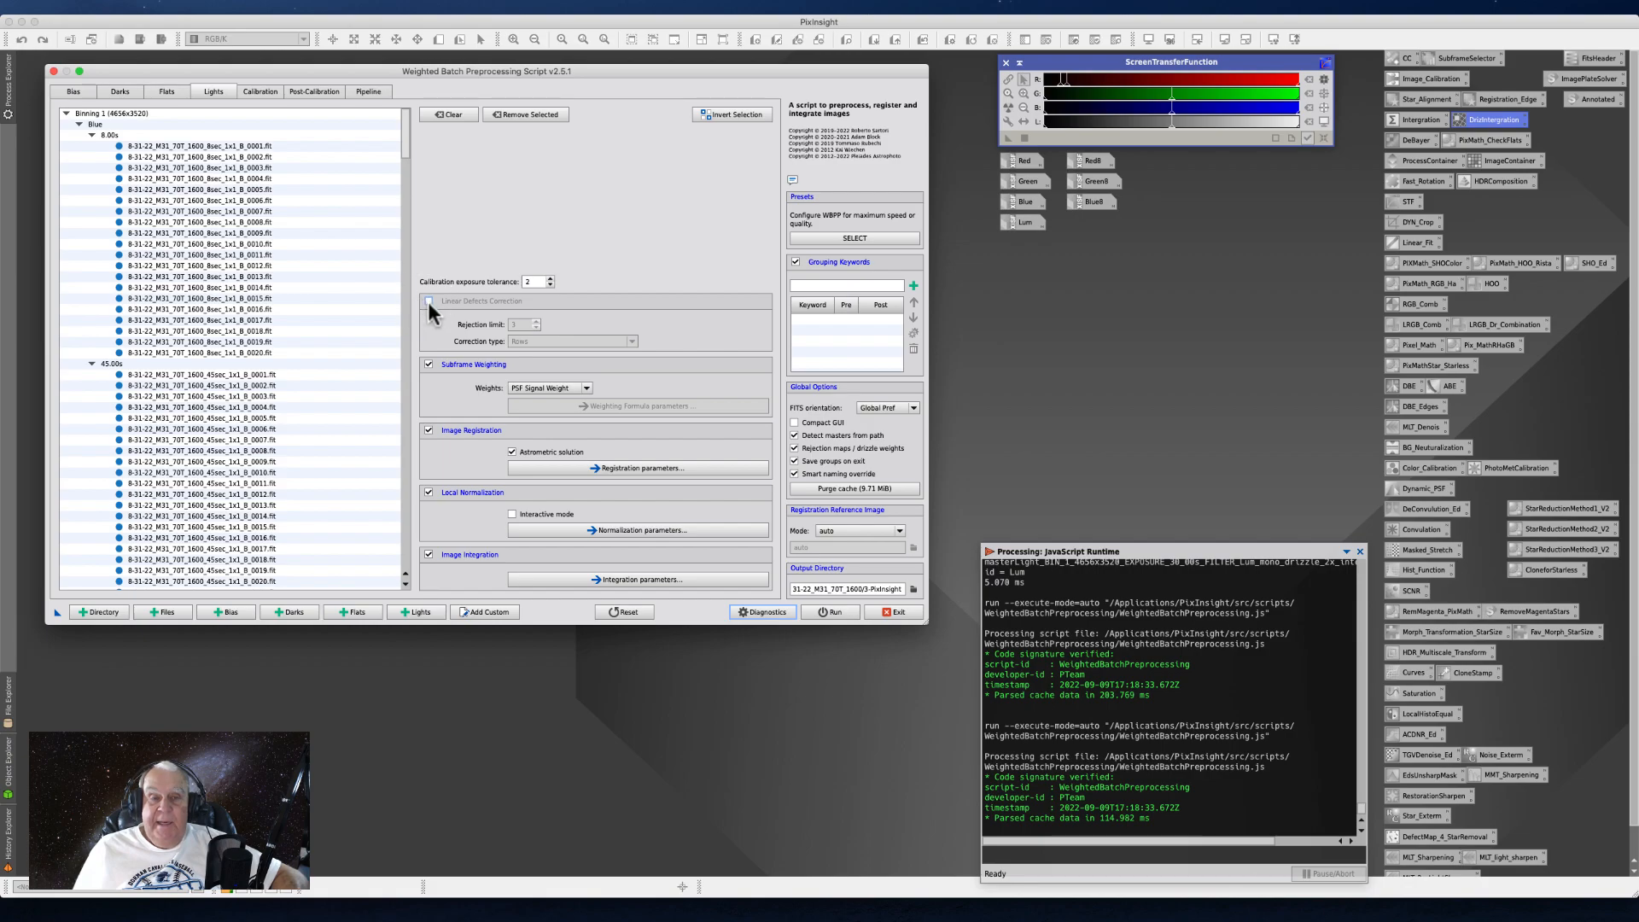
click(429, 301)
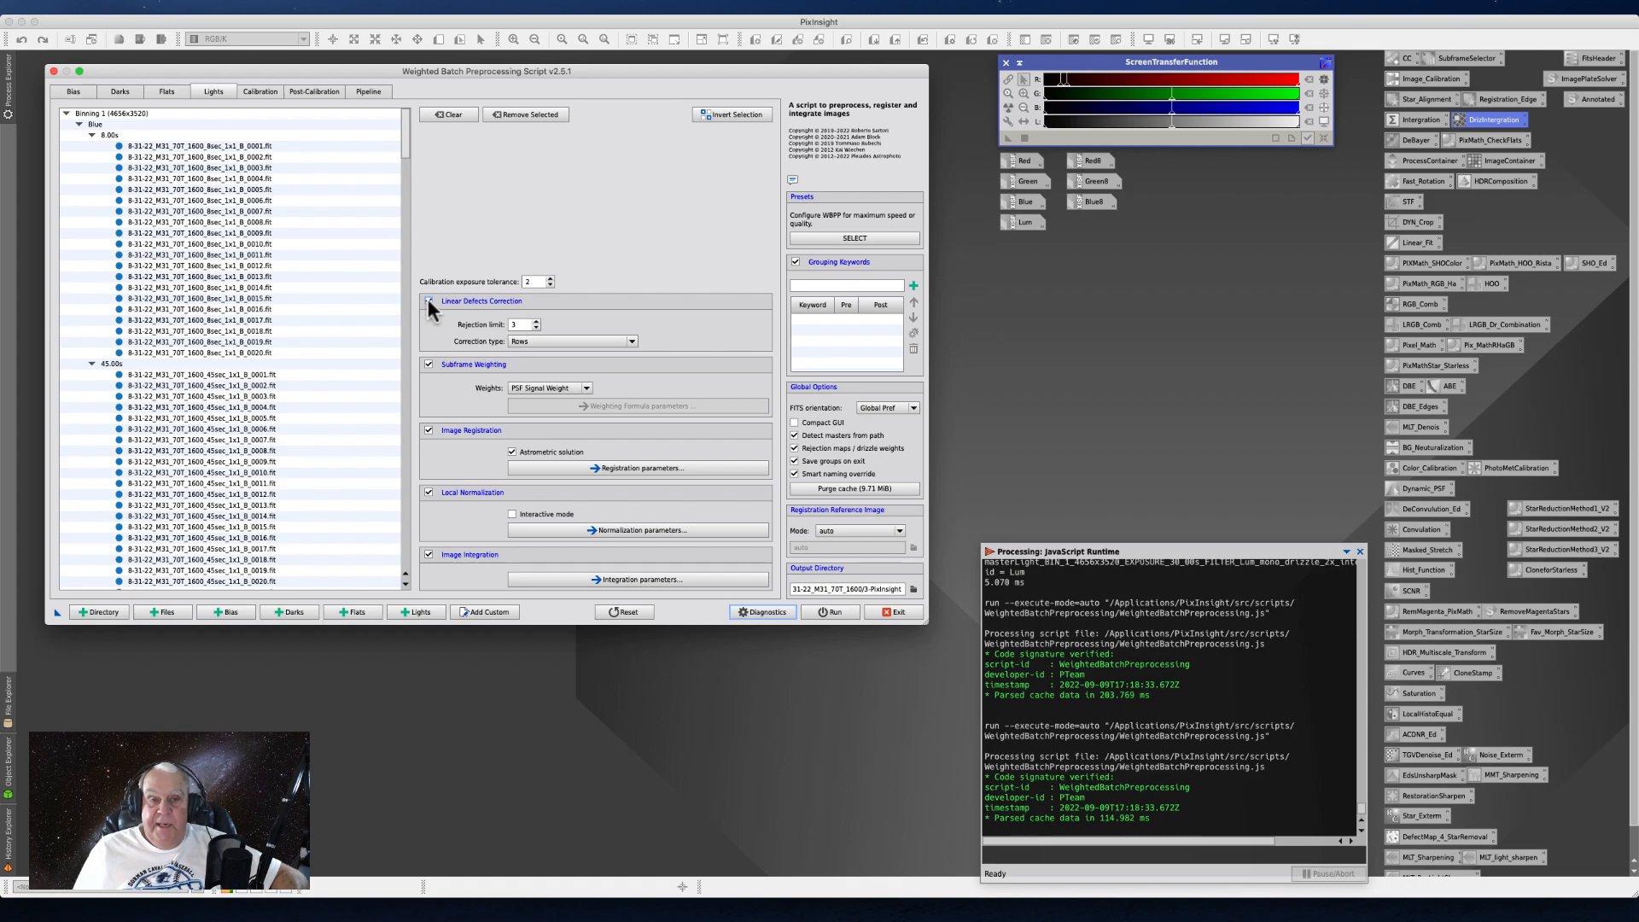
click(628, 342)
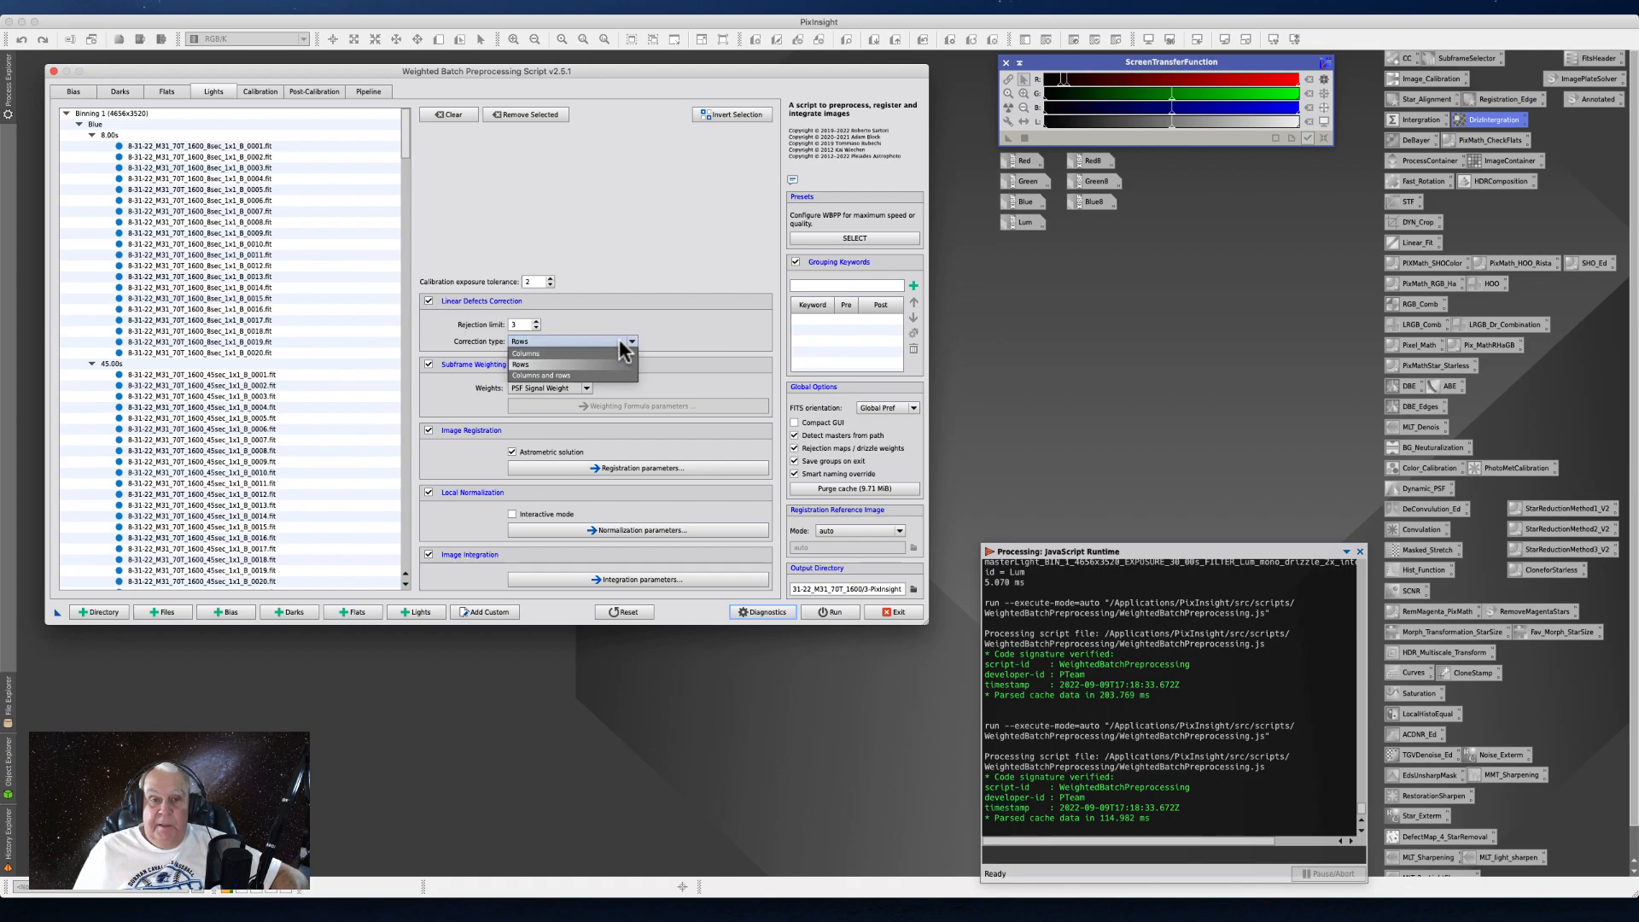
click(563, 352)
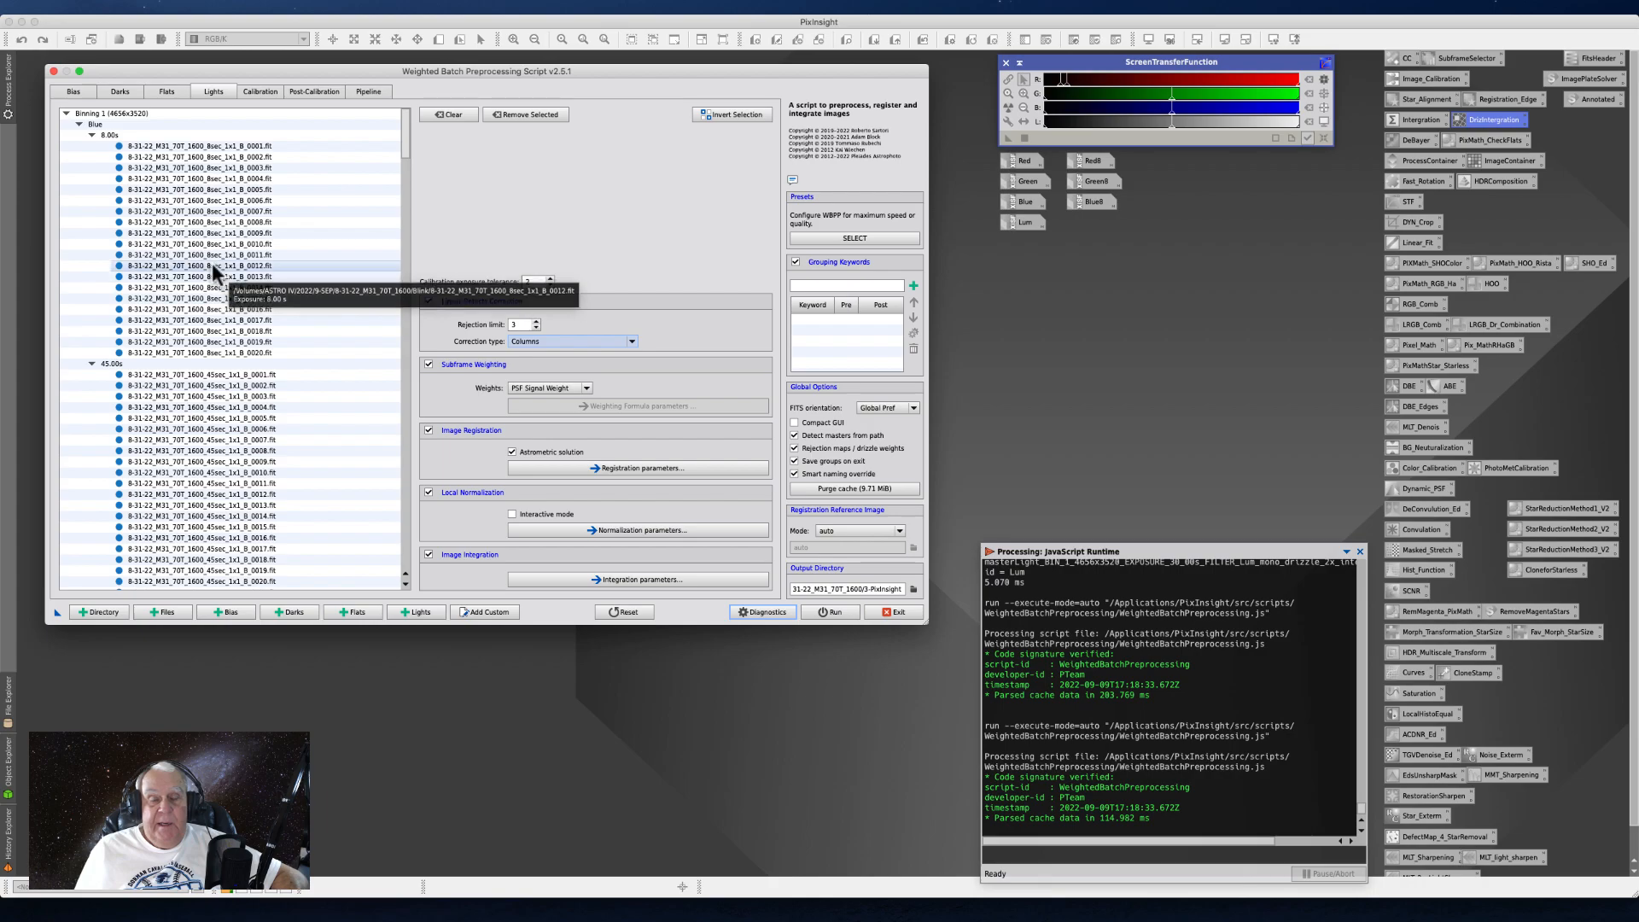
- Review the loaded bias, dark and flat masters and the calibration exposure tolerance of the light frames
click(72, 94)
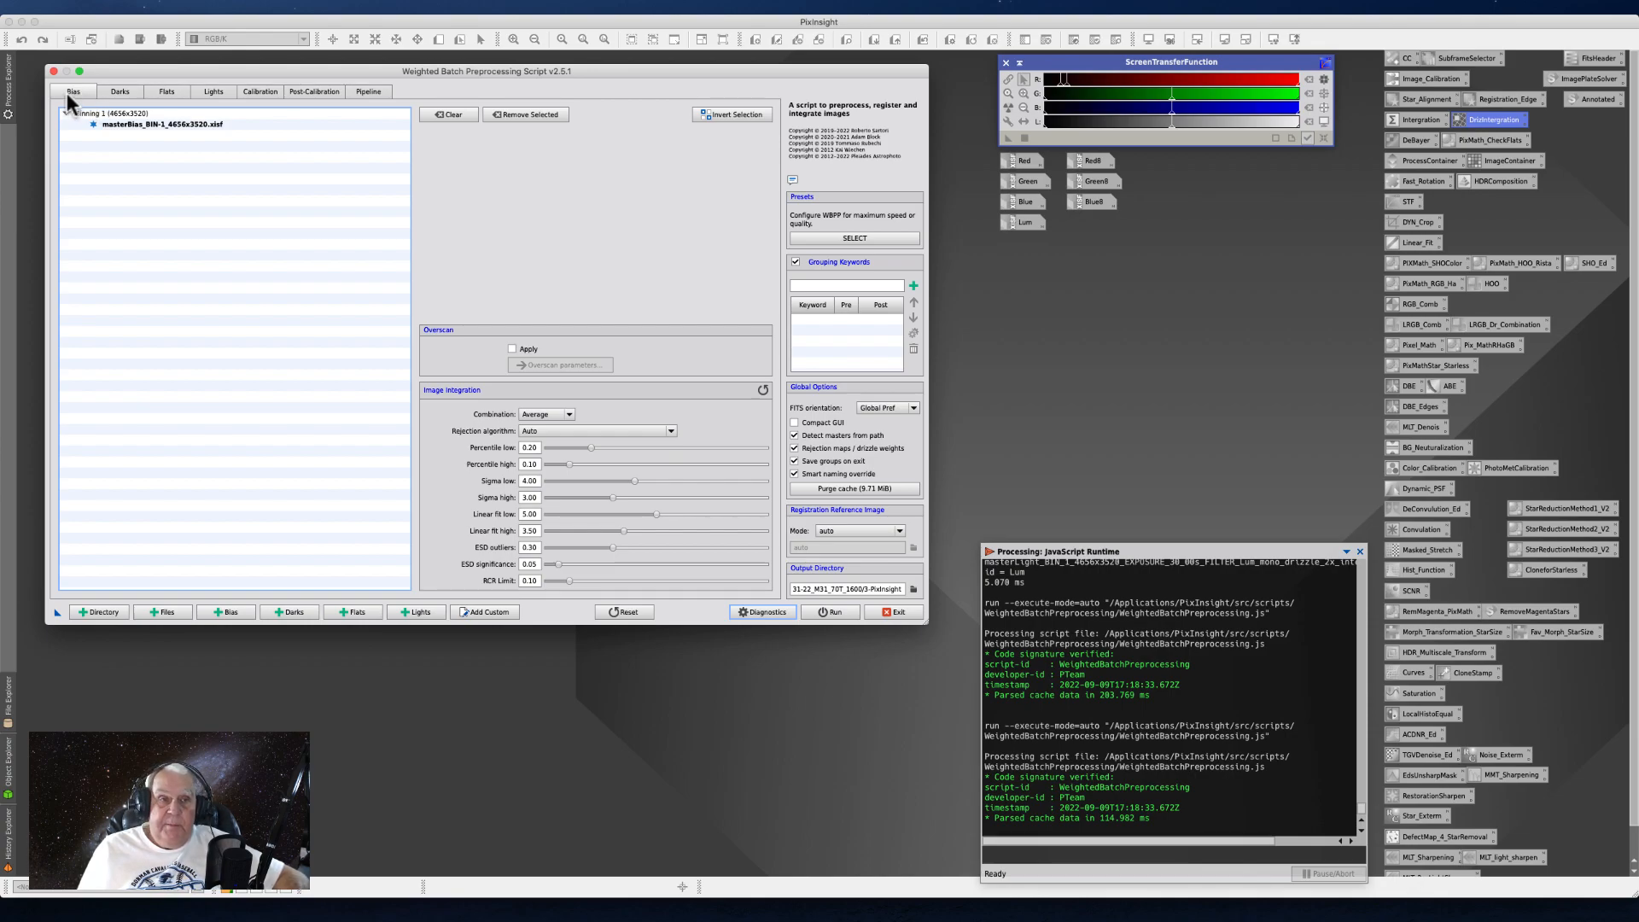
click(119, 93)
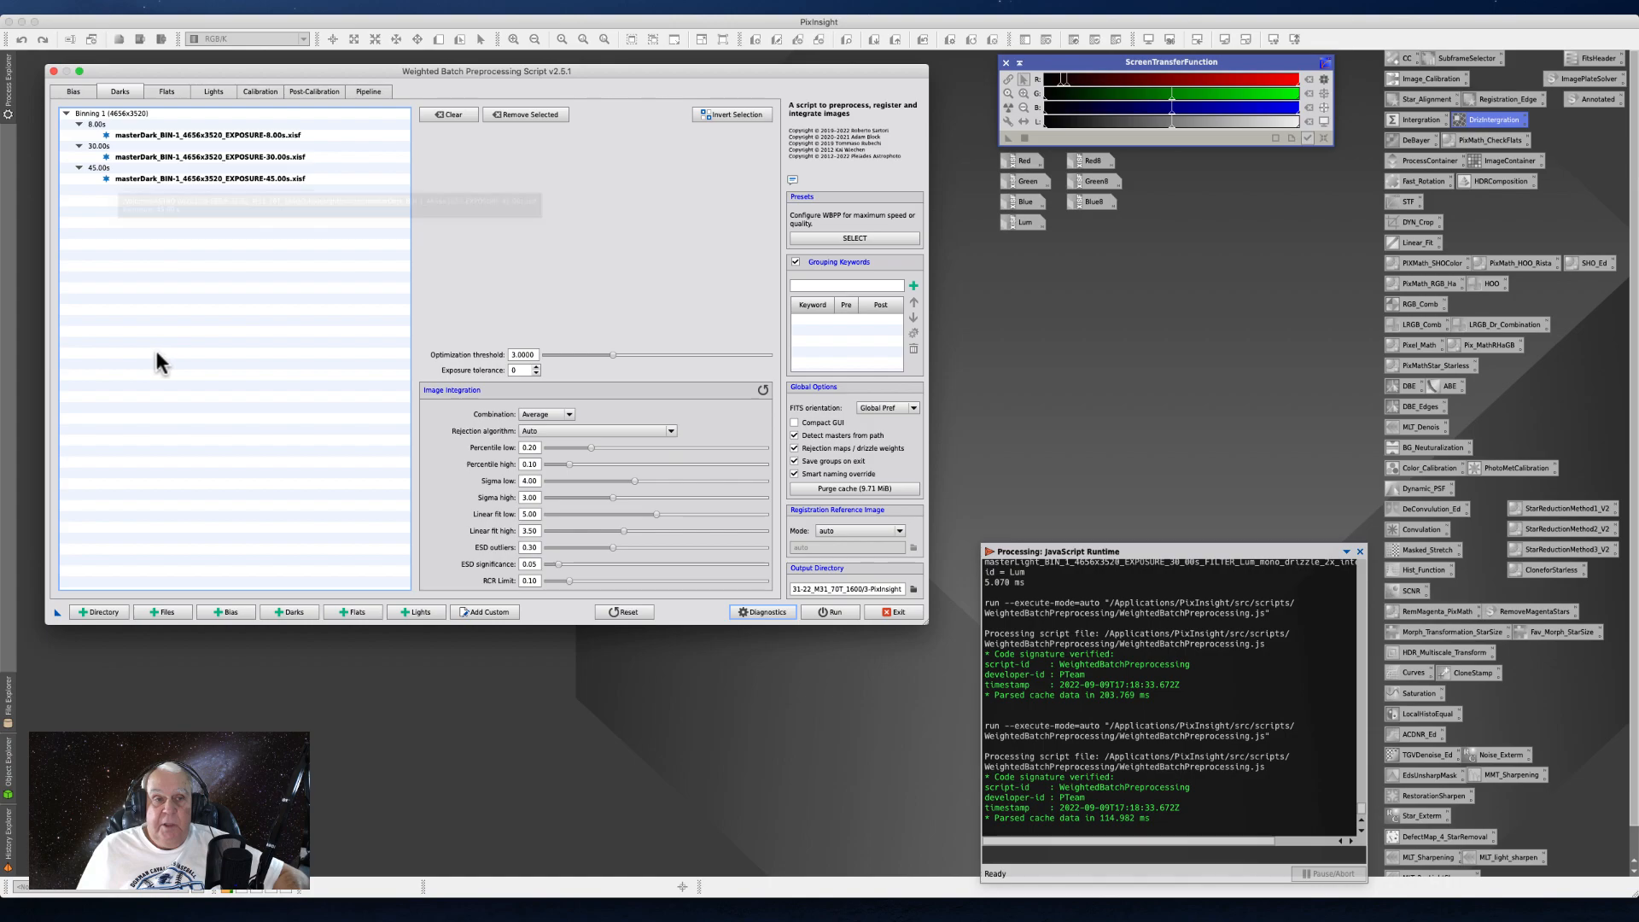
click(70, 92)
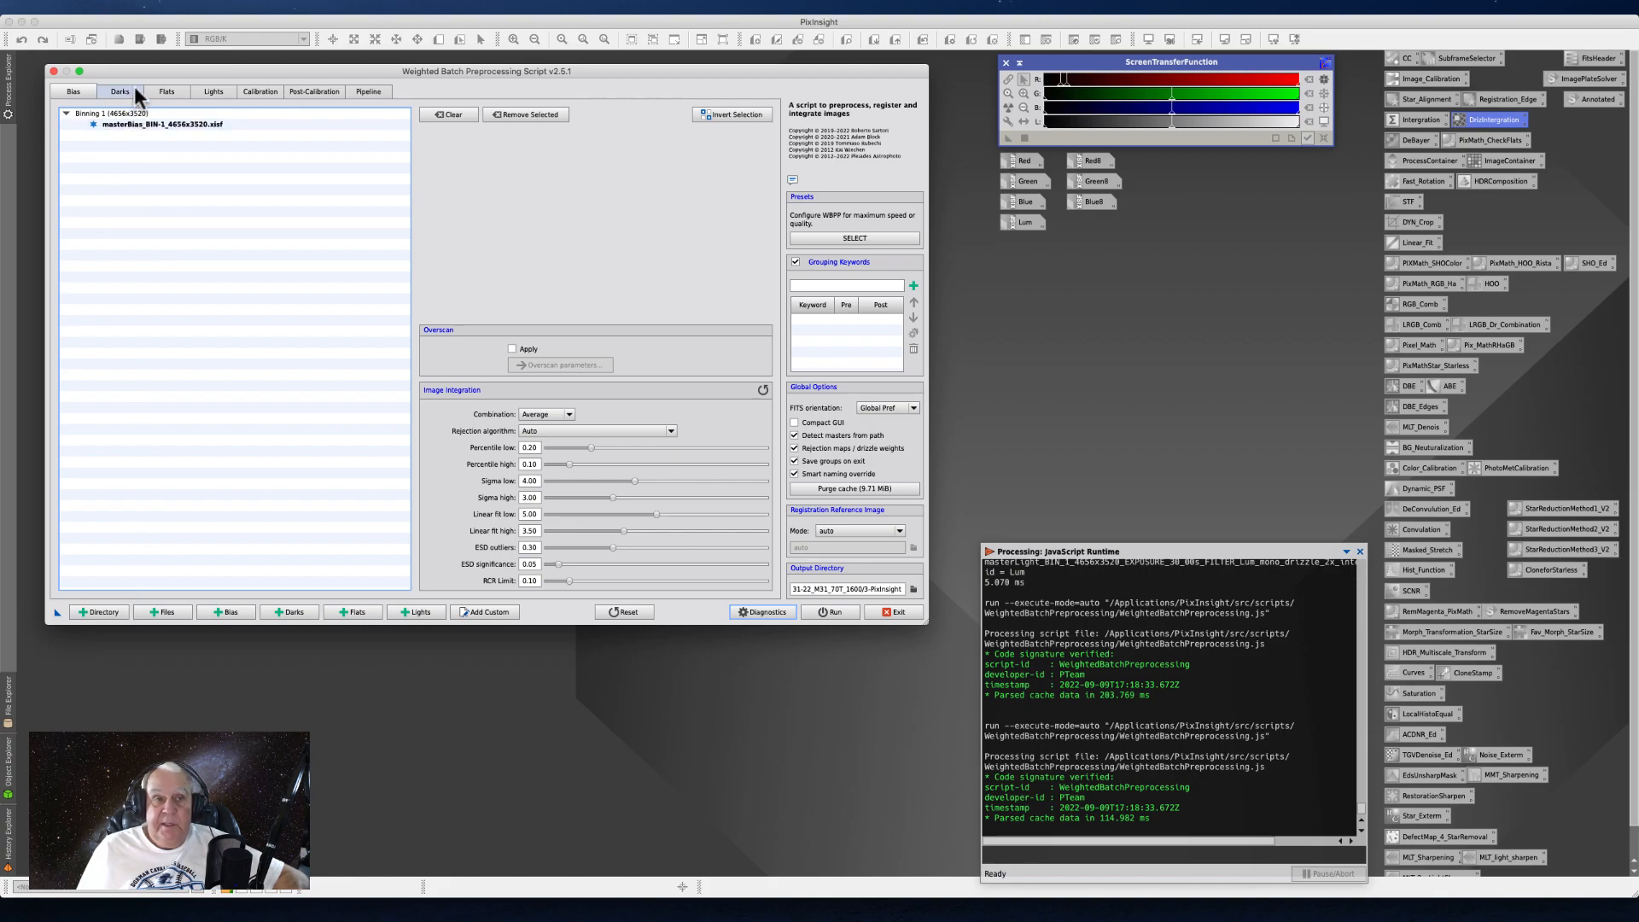
click(164, 92)
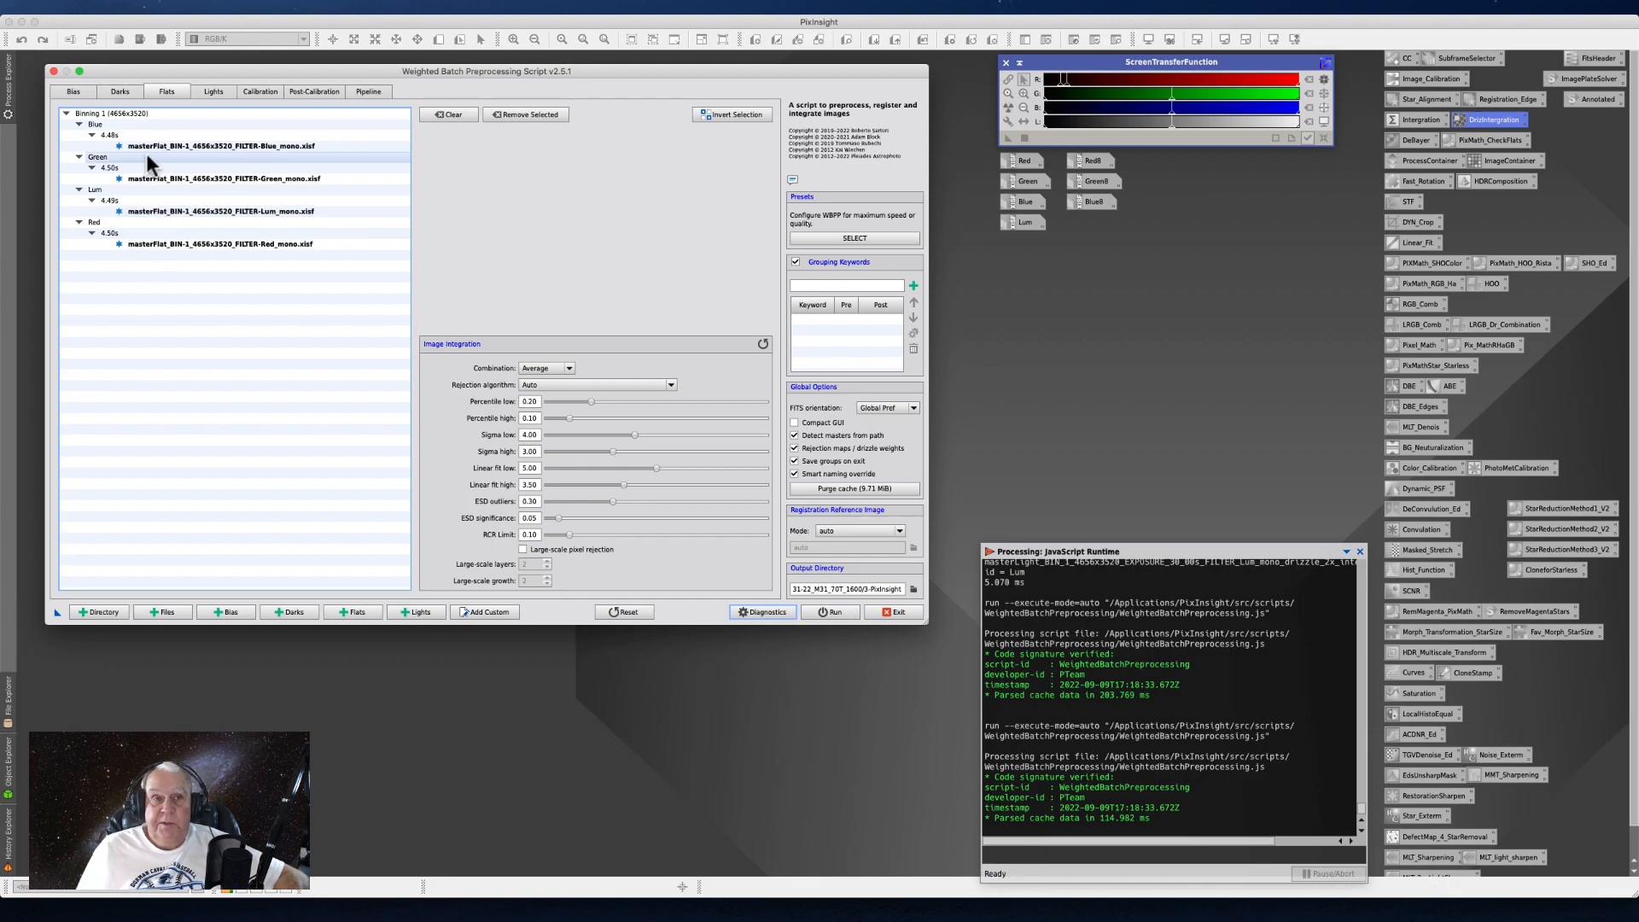
click(207, 92)
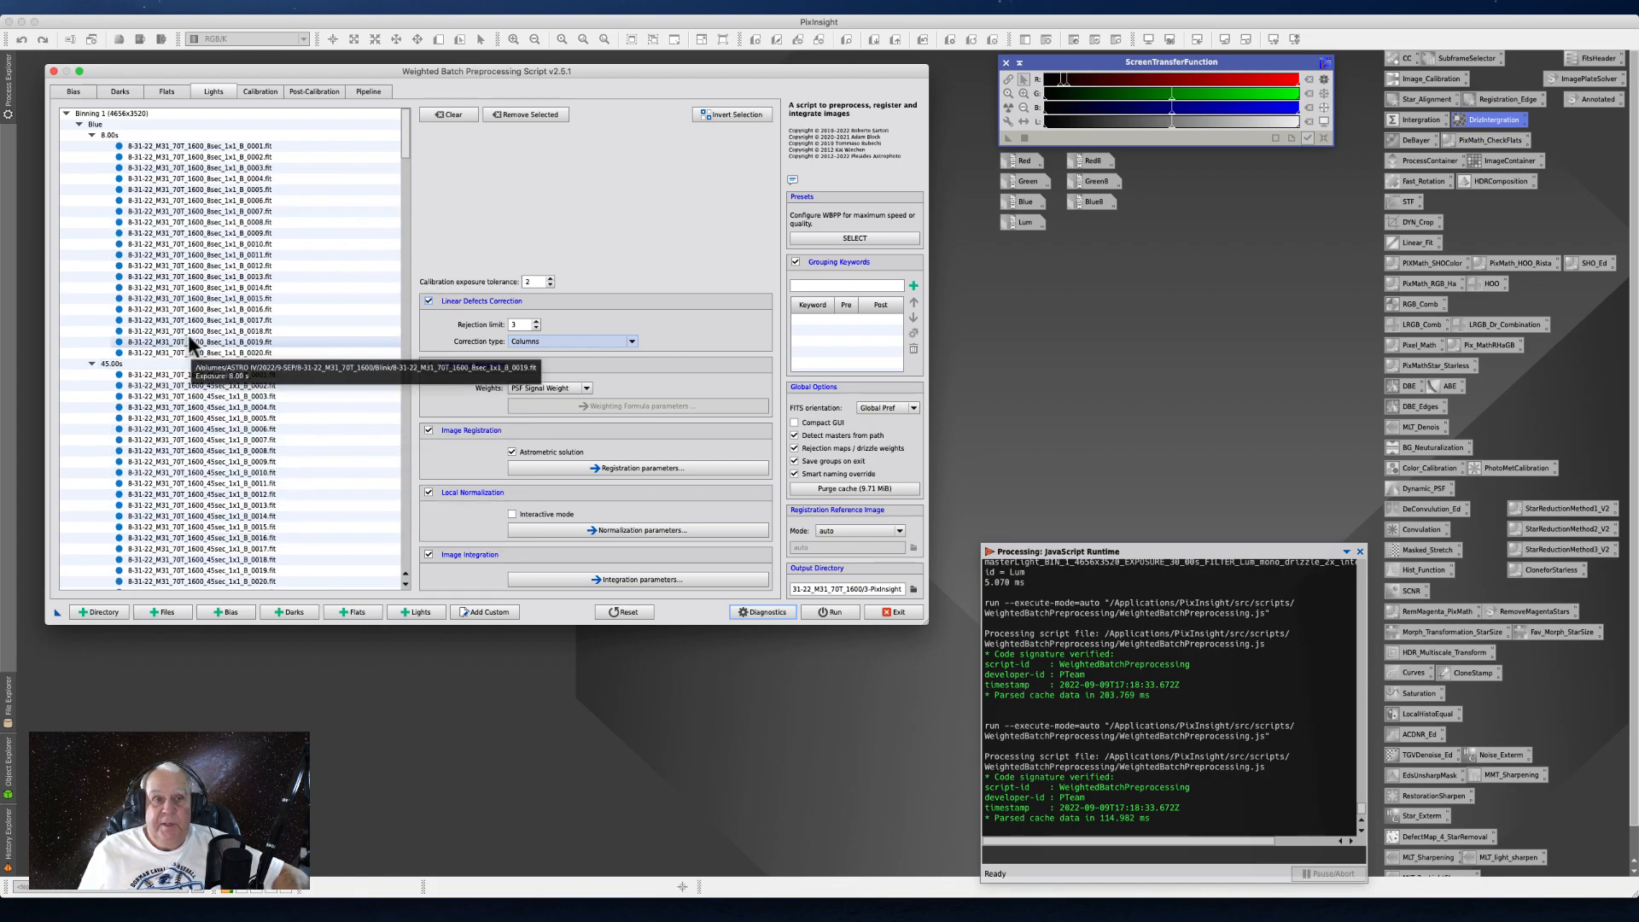
click(548, 285)
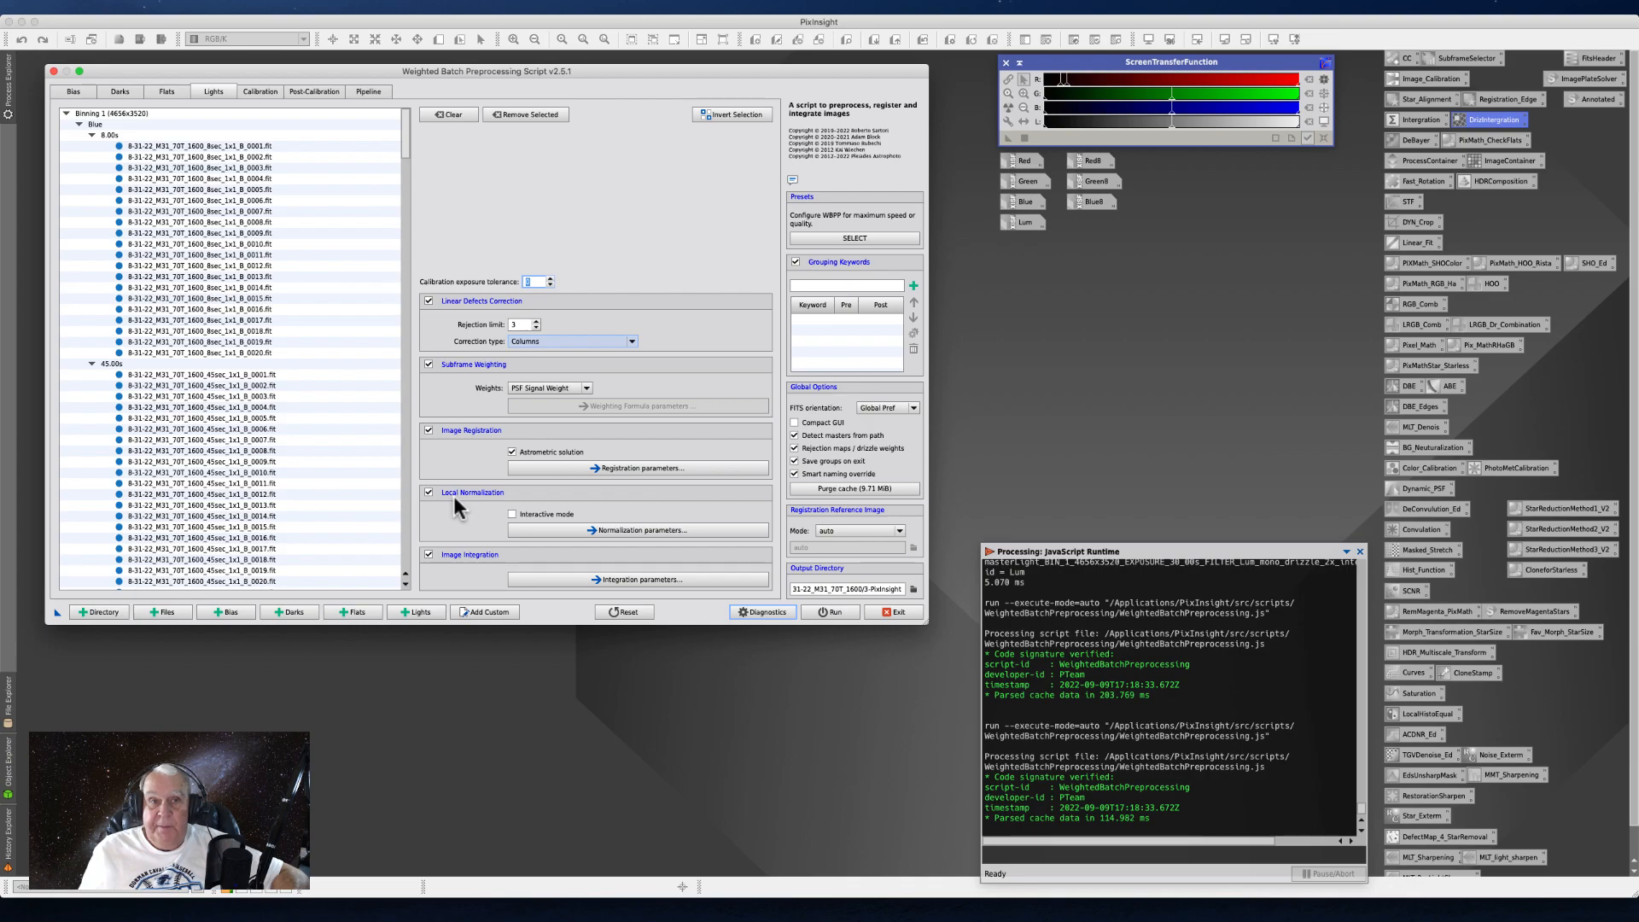
- Choose CC as the cosmetic correction template for the 8-second Blue light frames and apply it to all light frames
click(252, 89)
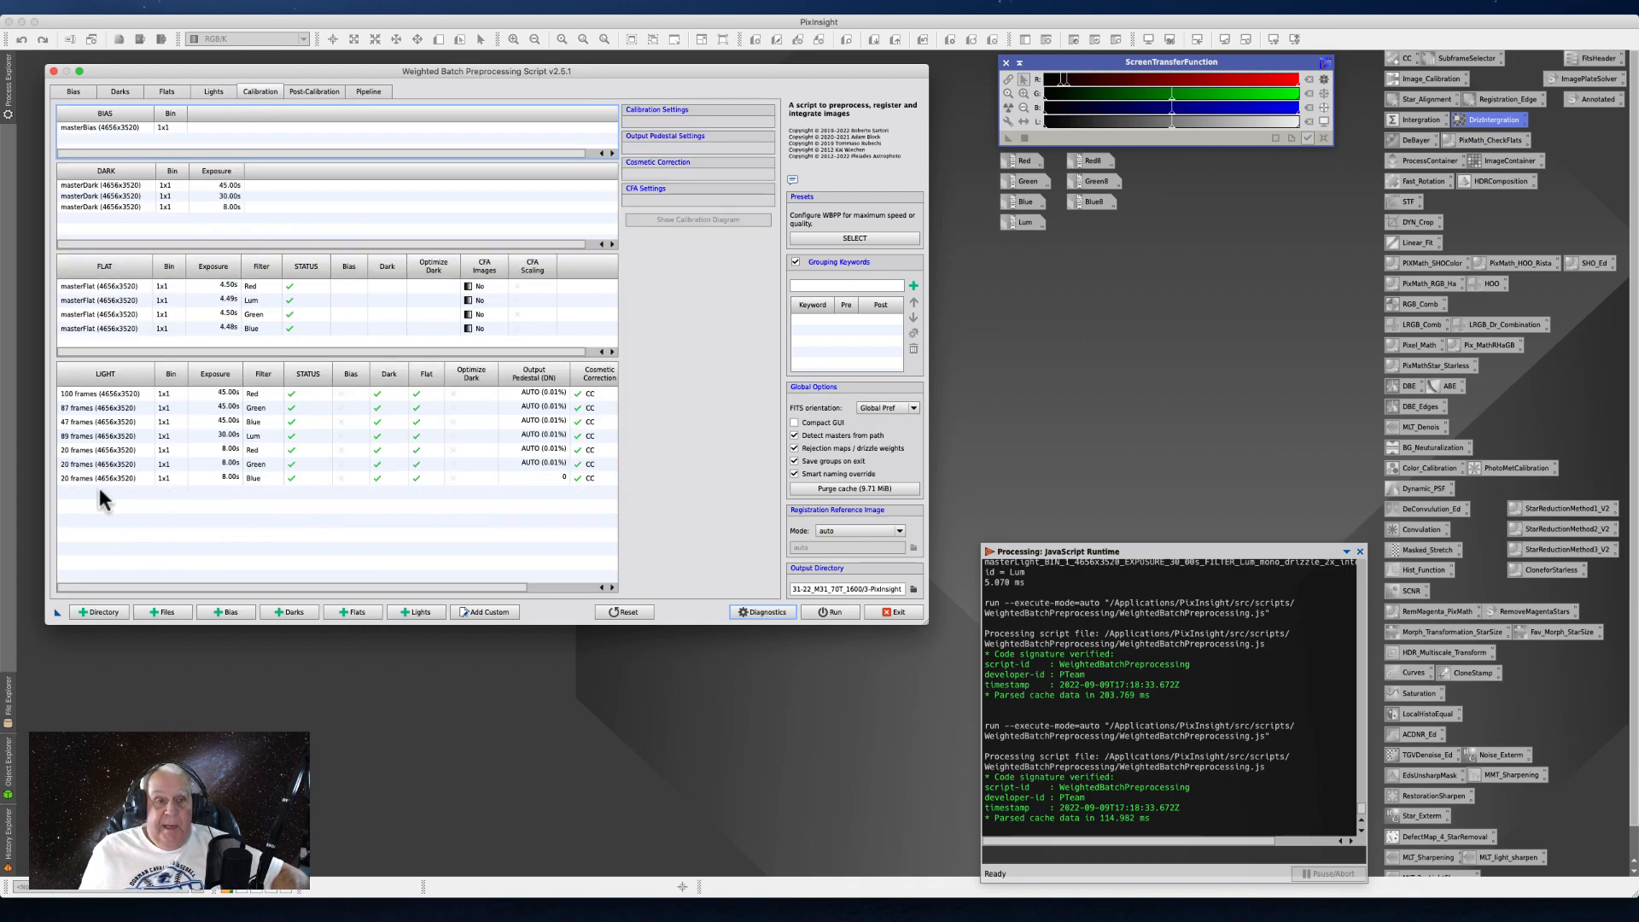
click(218, 480)
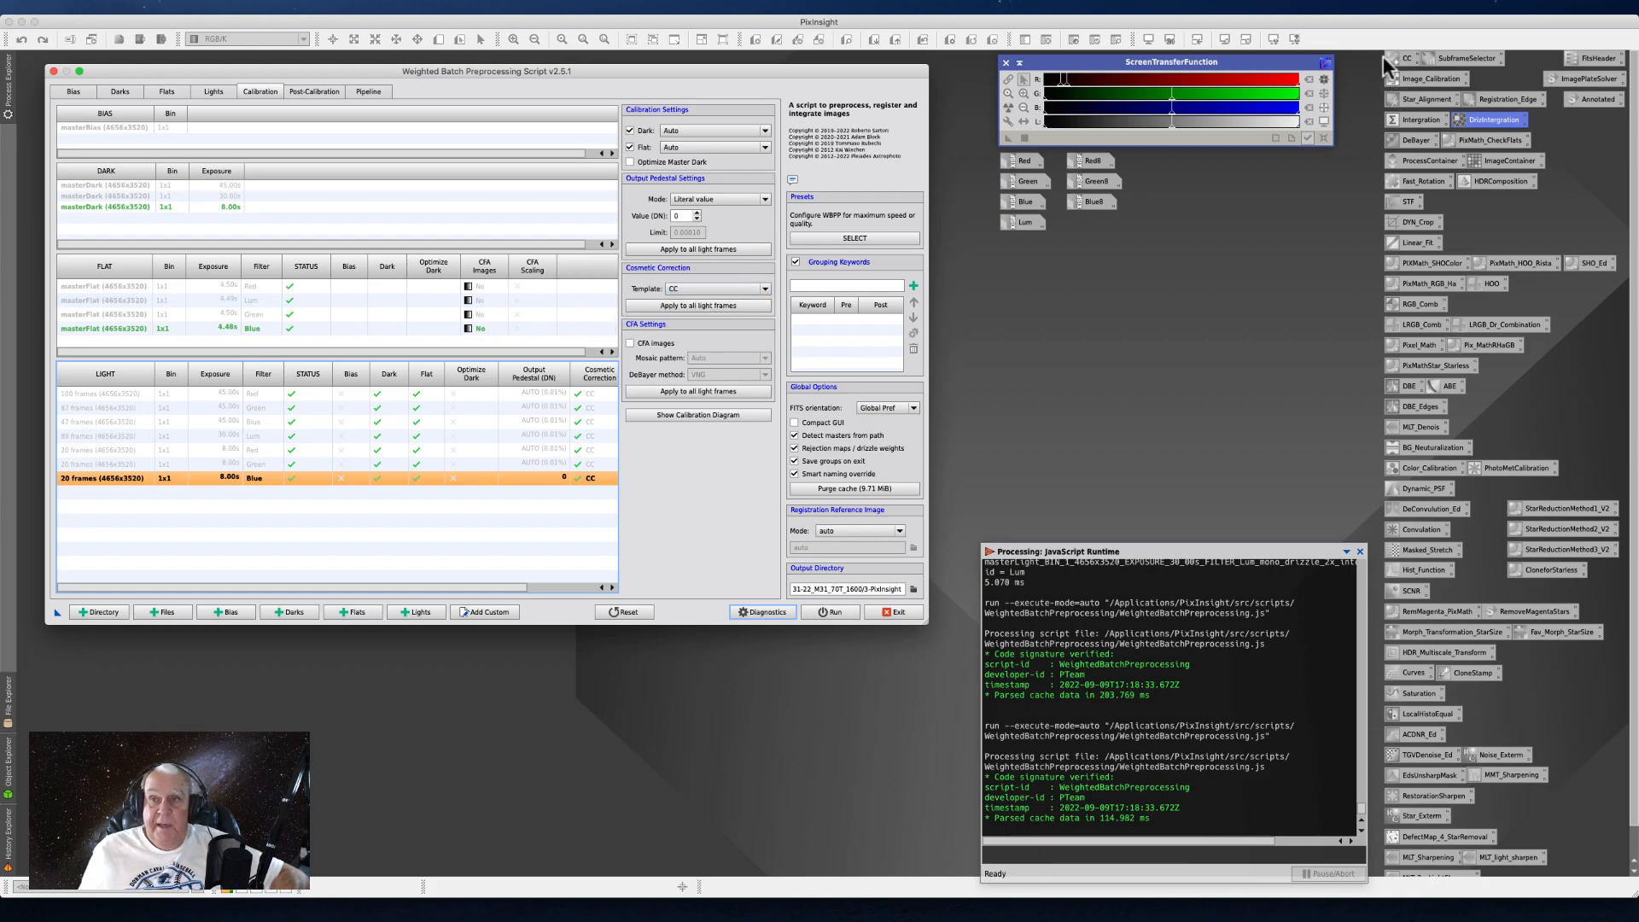
click(762, 290)
click(684, 310)
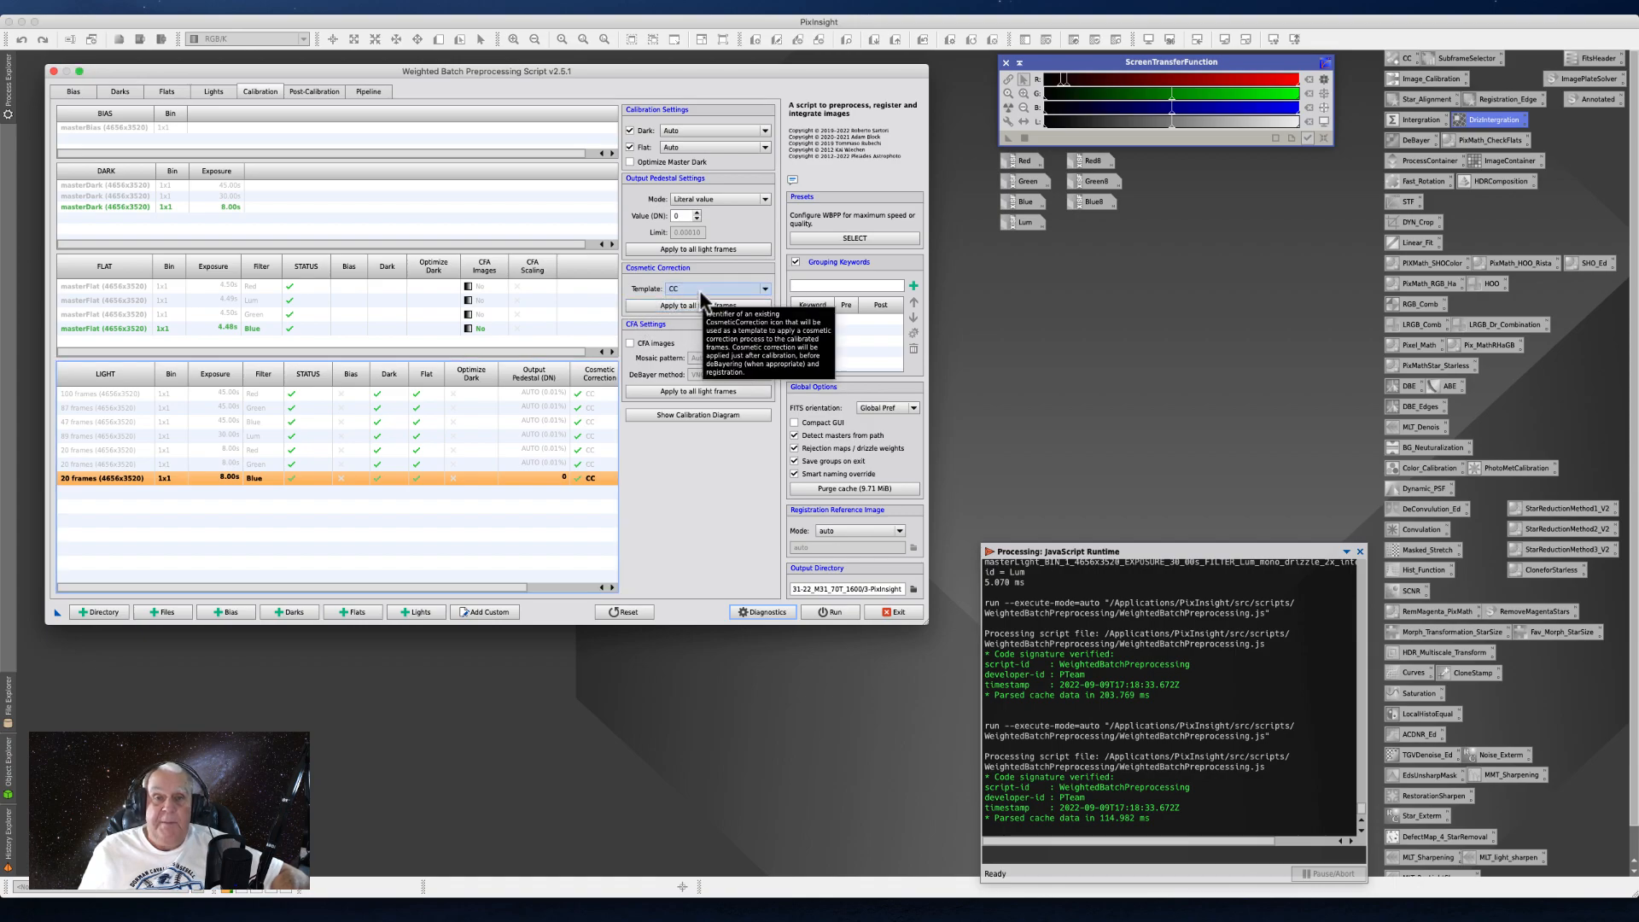
click(679, 309)
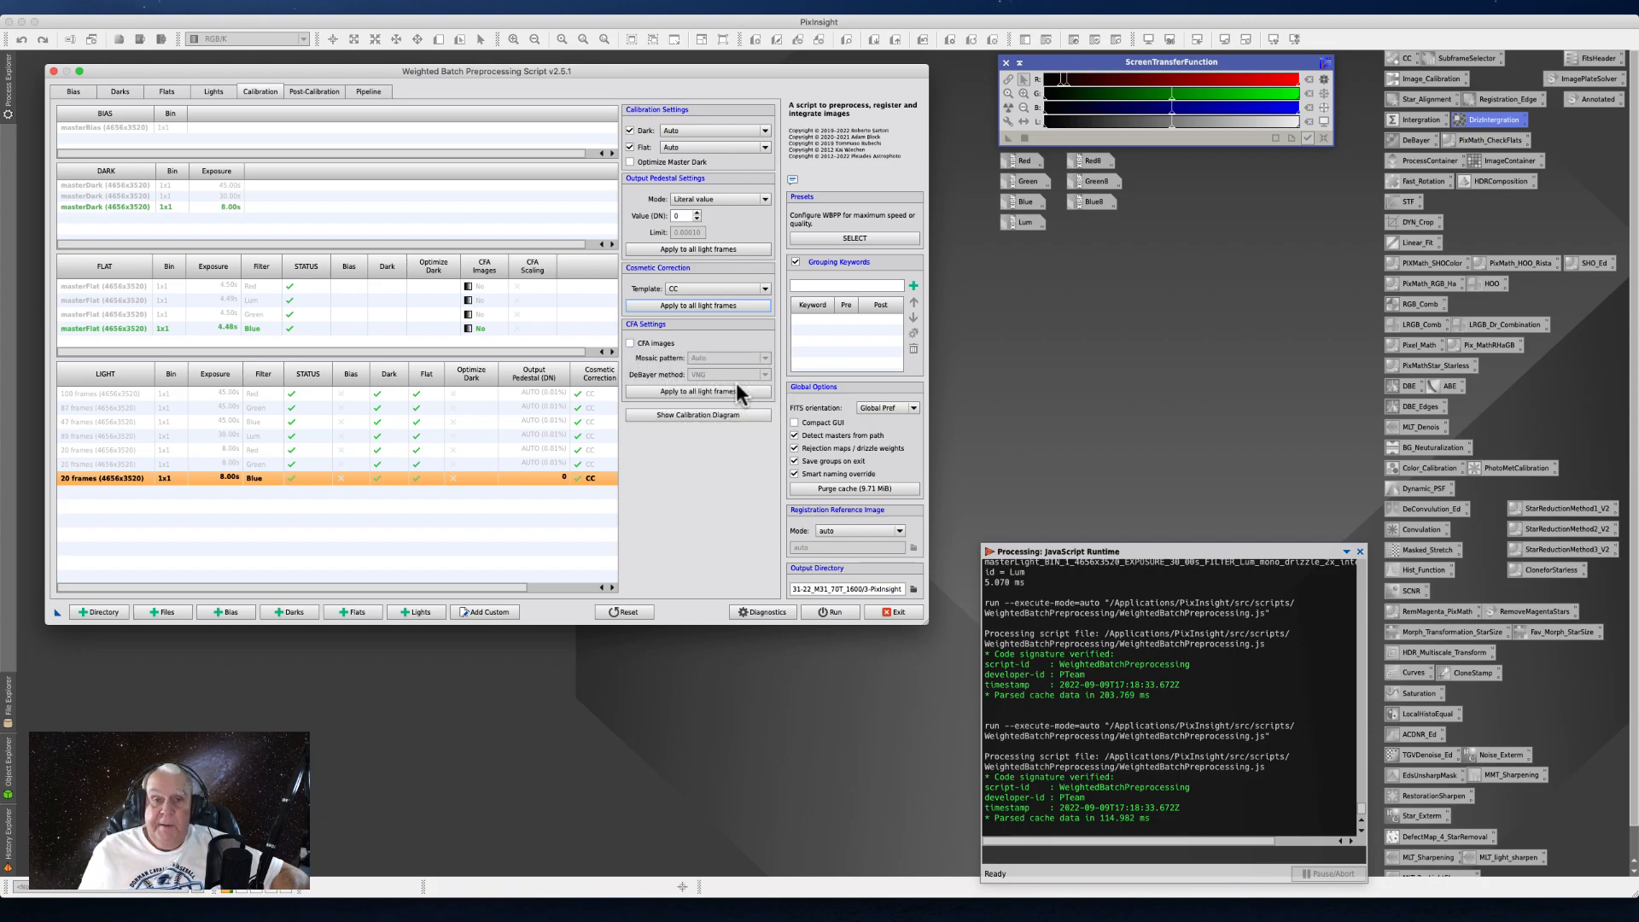
- Enable CFA images for the 8-second Blue light frames and view the mosaic pattern options, keeping Auto
click(631, 343)
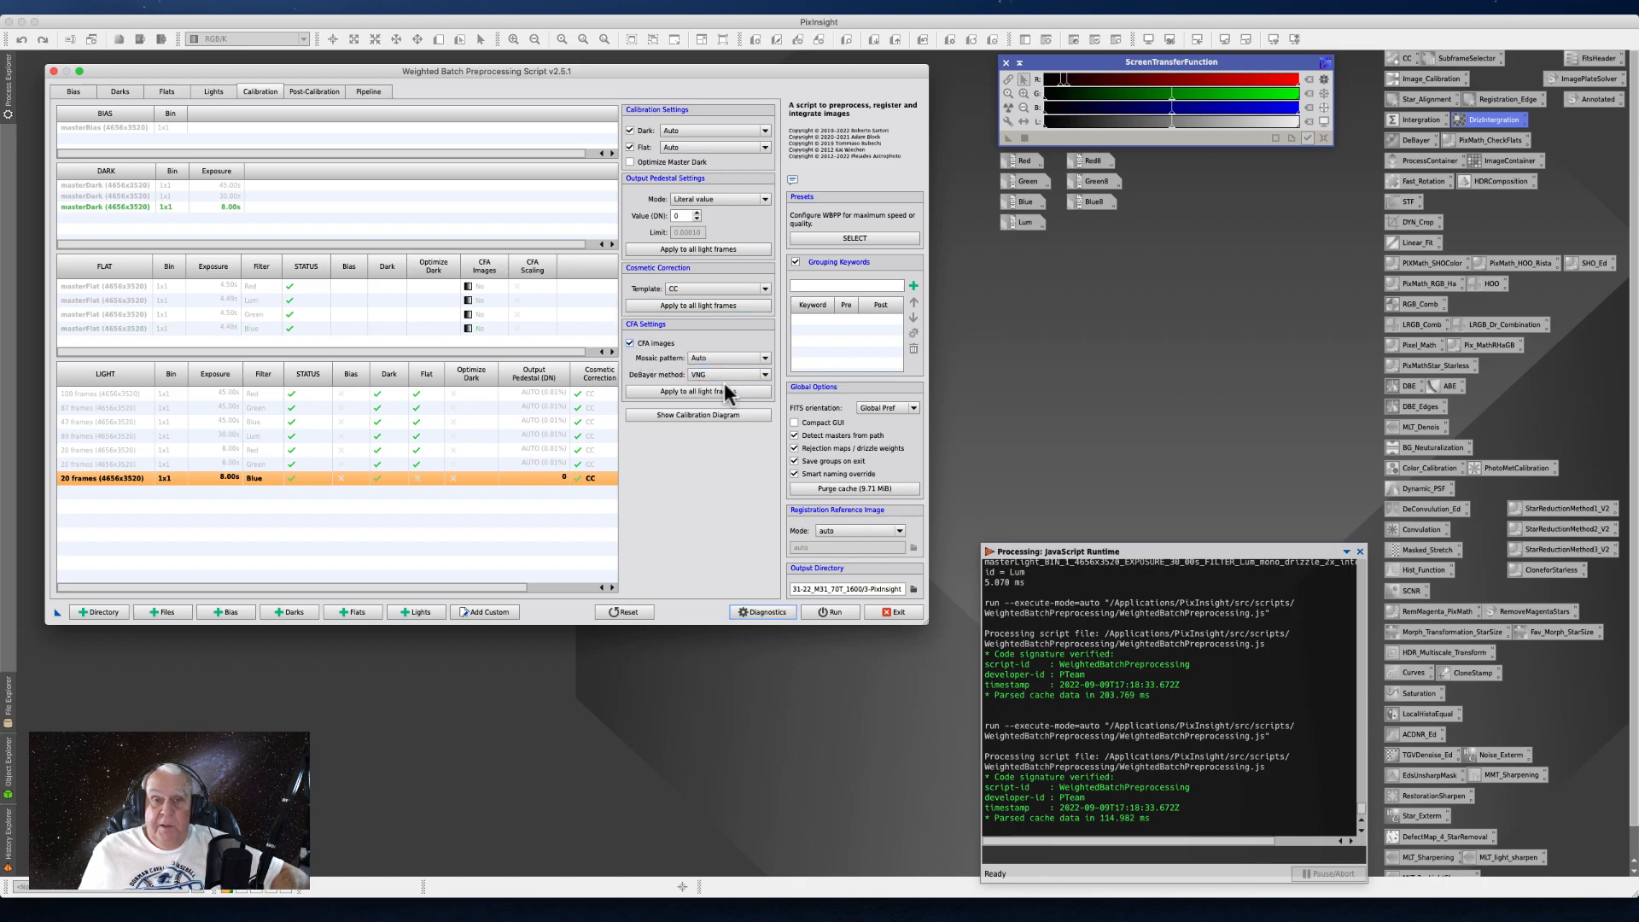
click(764, 358)
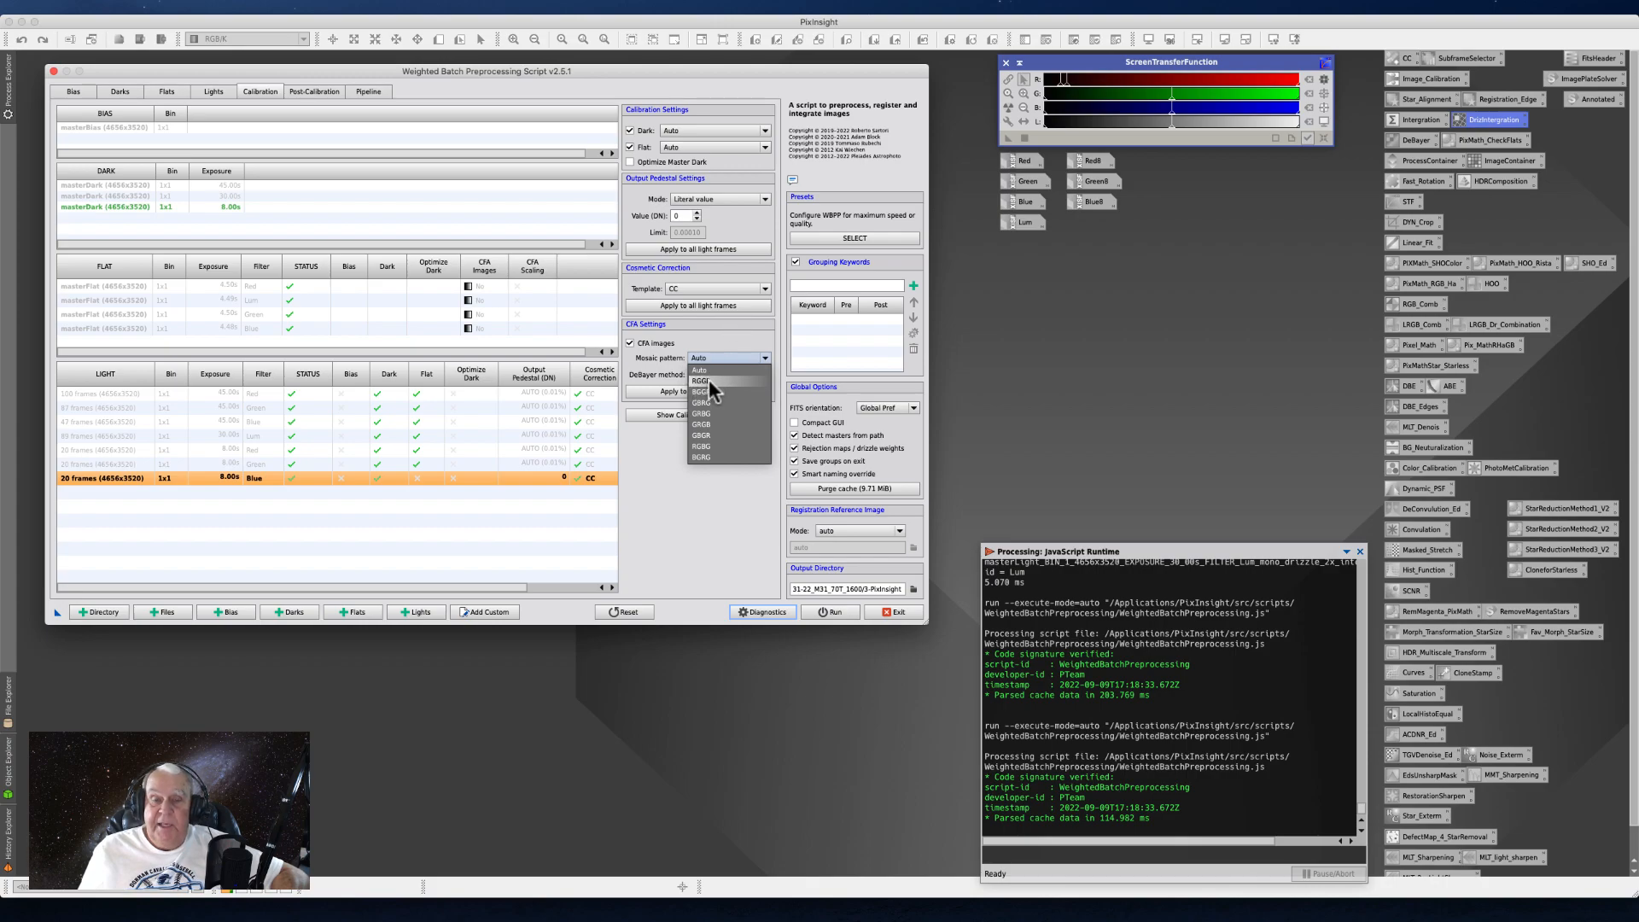
click(721, 340)
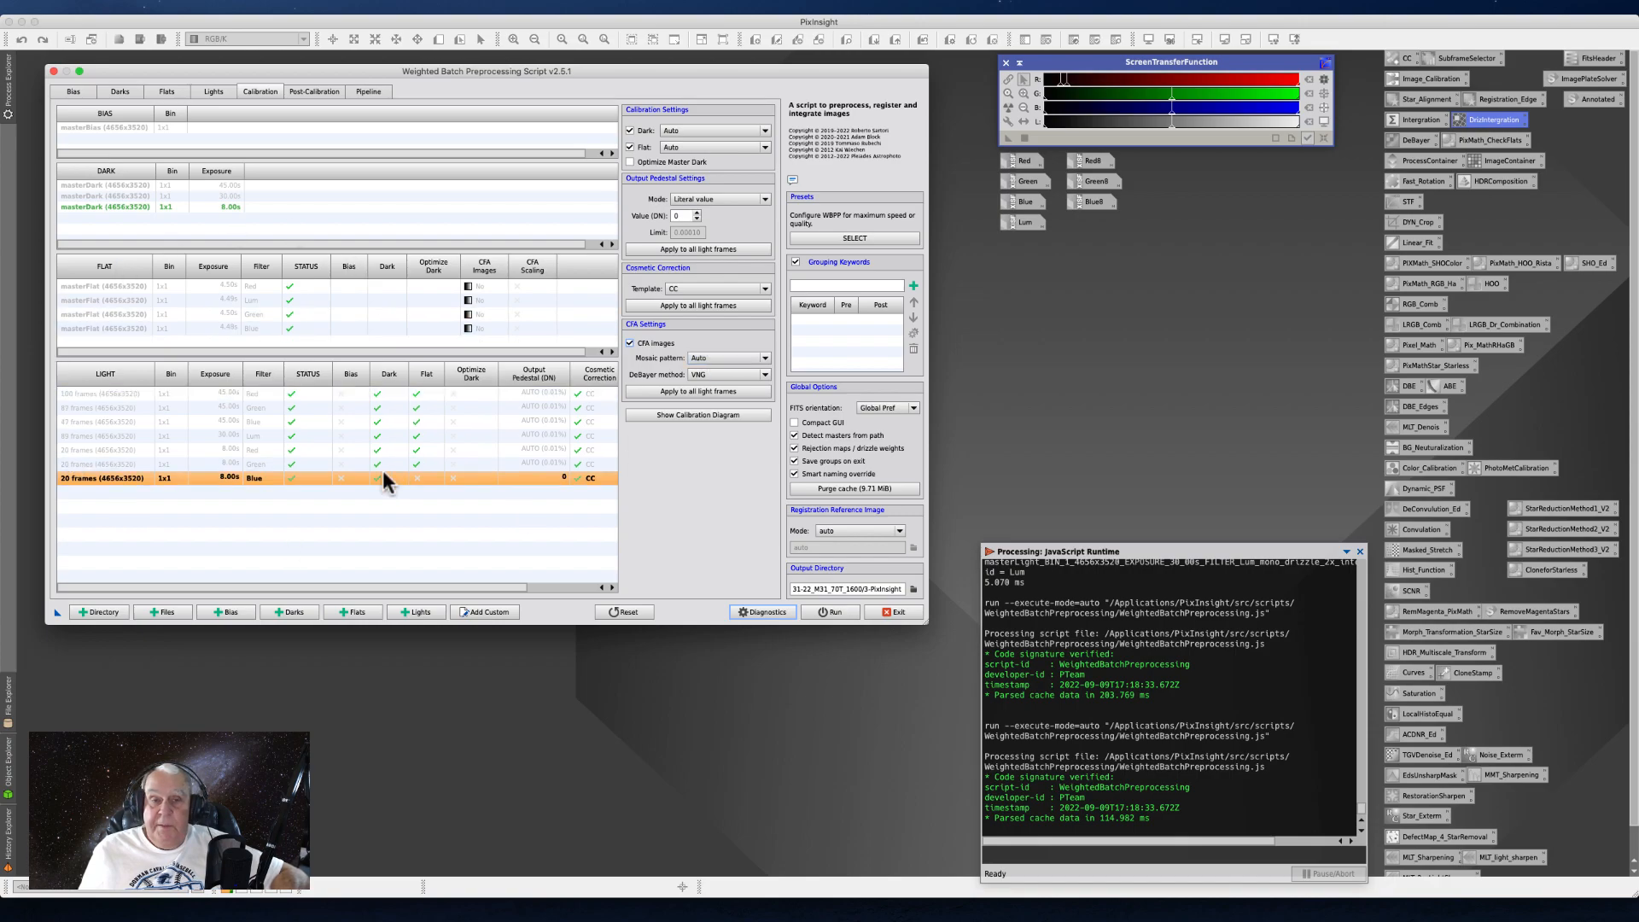
- View the mosaic pattern options, then try SuperPixel as the DeBayer method for the 8-second Blue light frames and return it to VNG
click(764, 356)
click(708, 379)
click(764, 356)
click(694, 372)
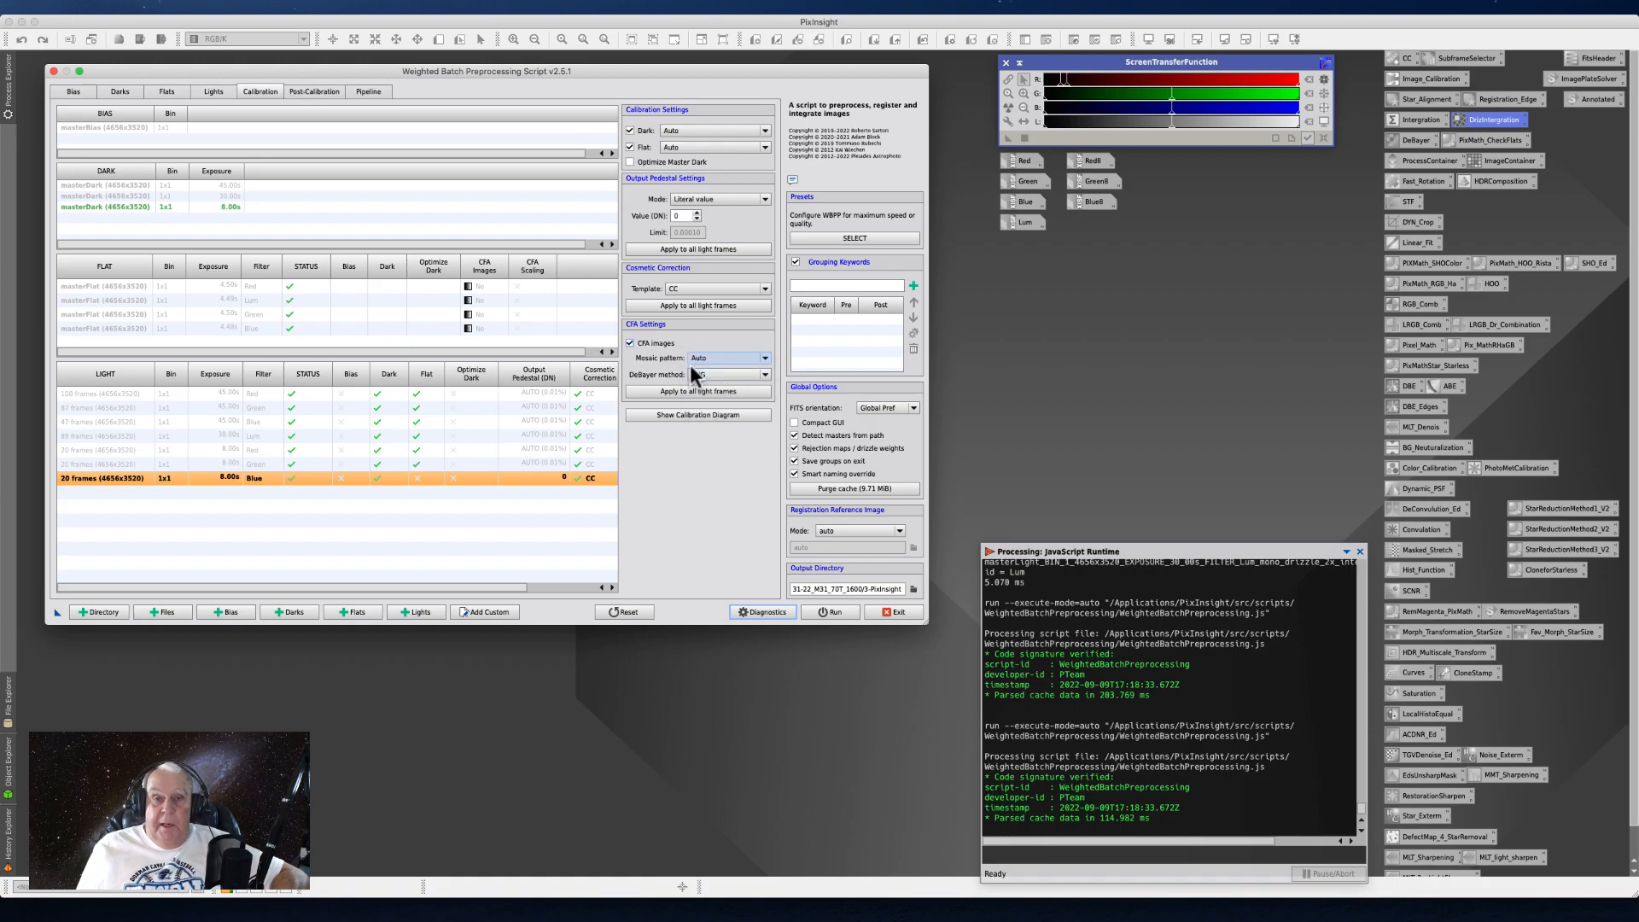
click(763, 374)
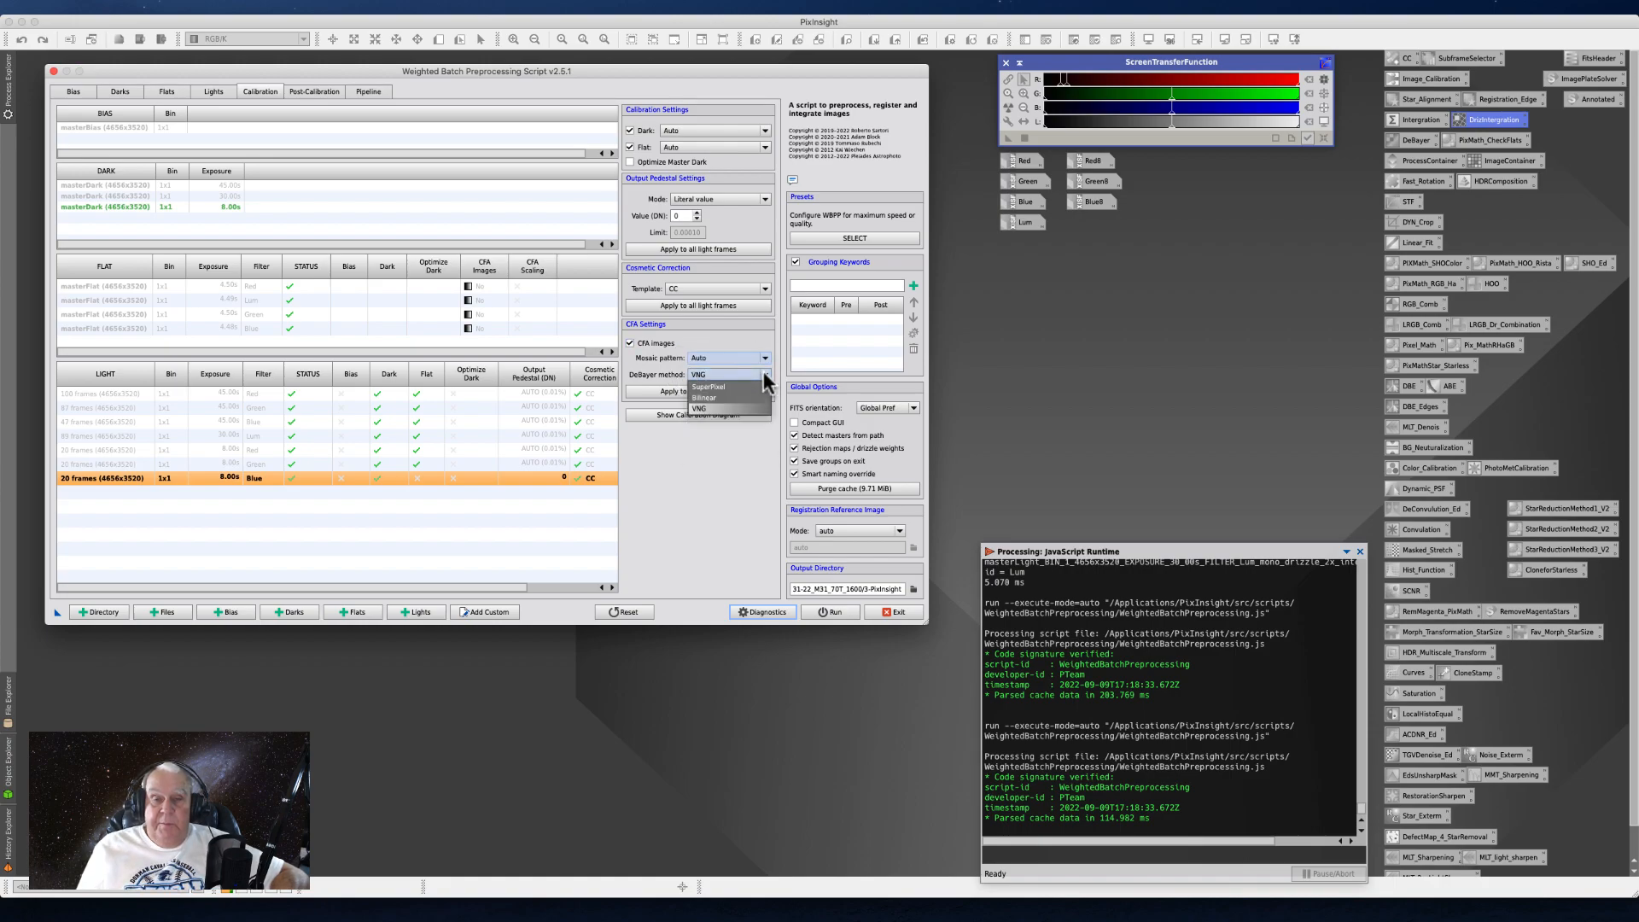
click(710, 386)
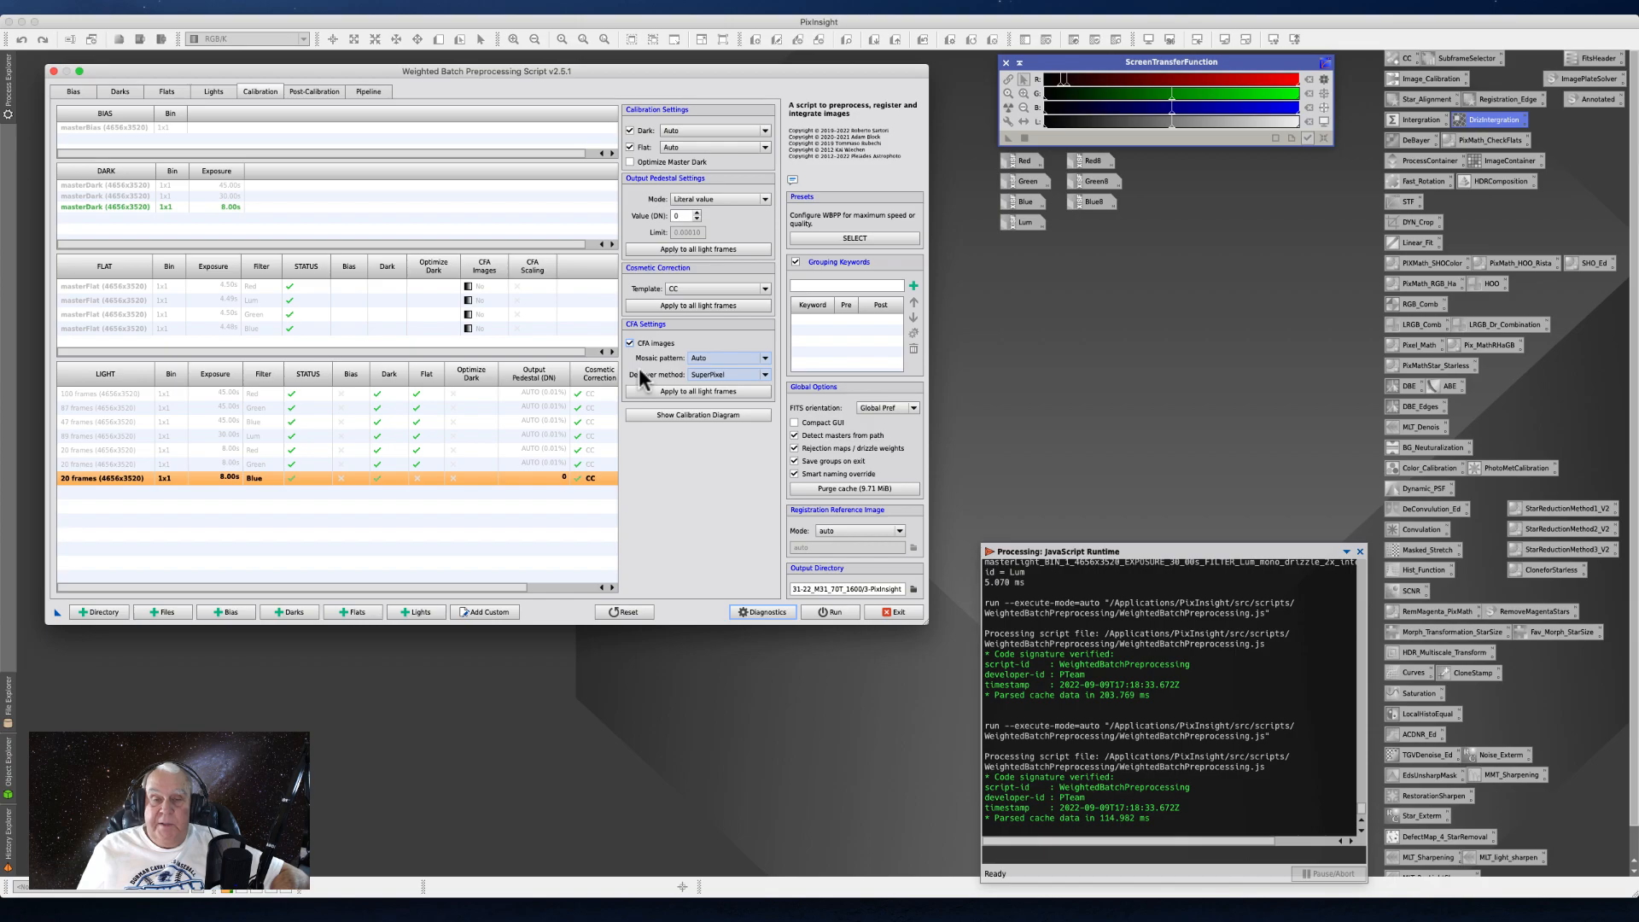
click(764, 375)
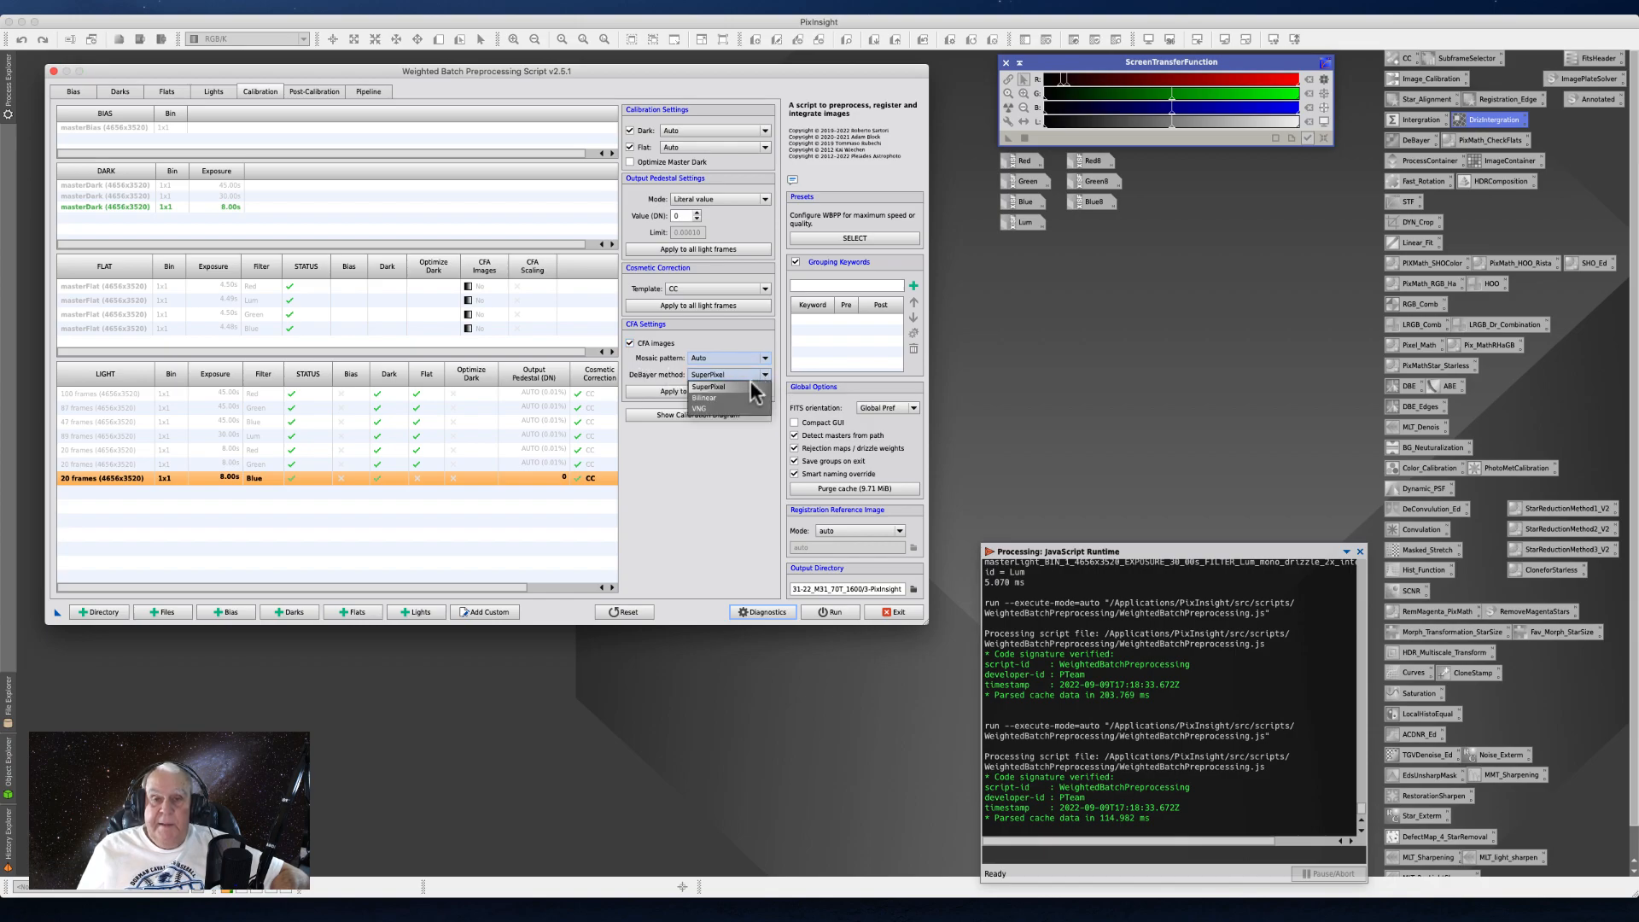
click(698, 406)
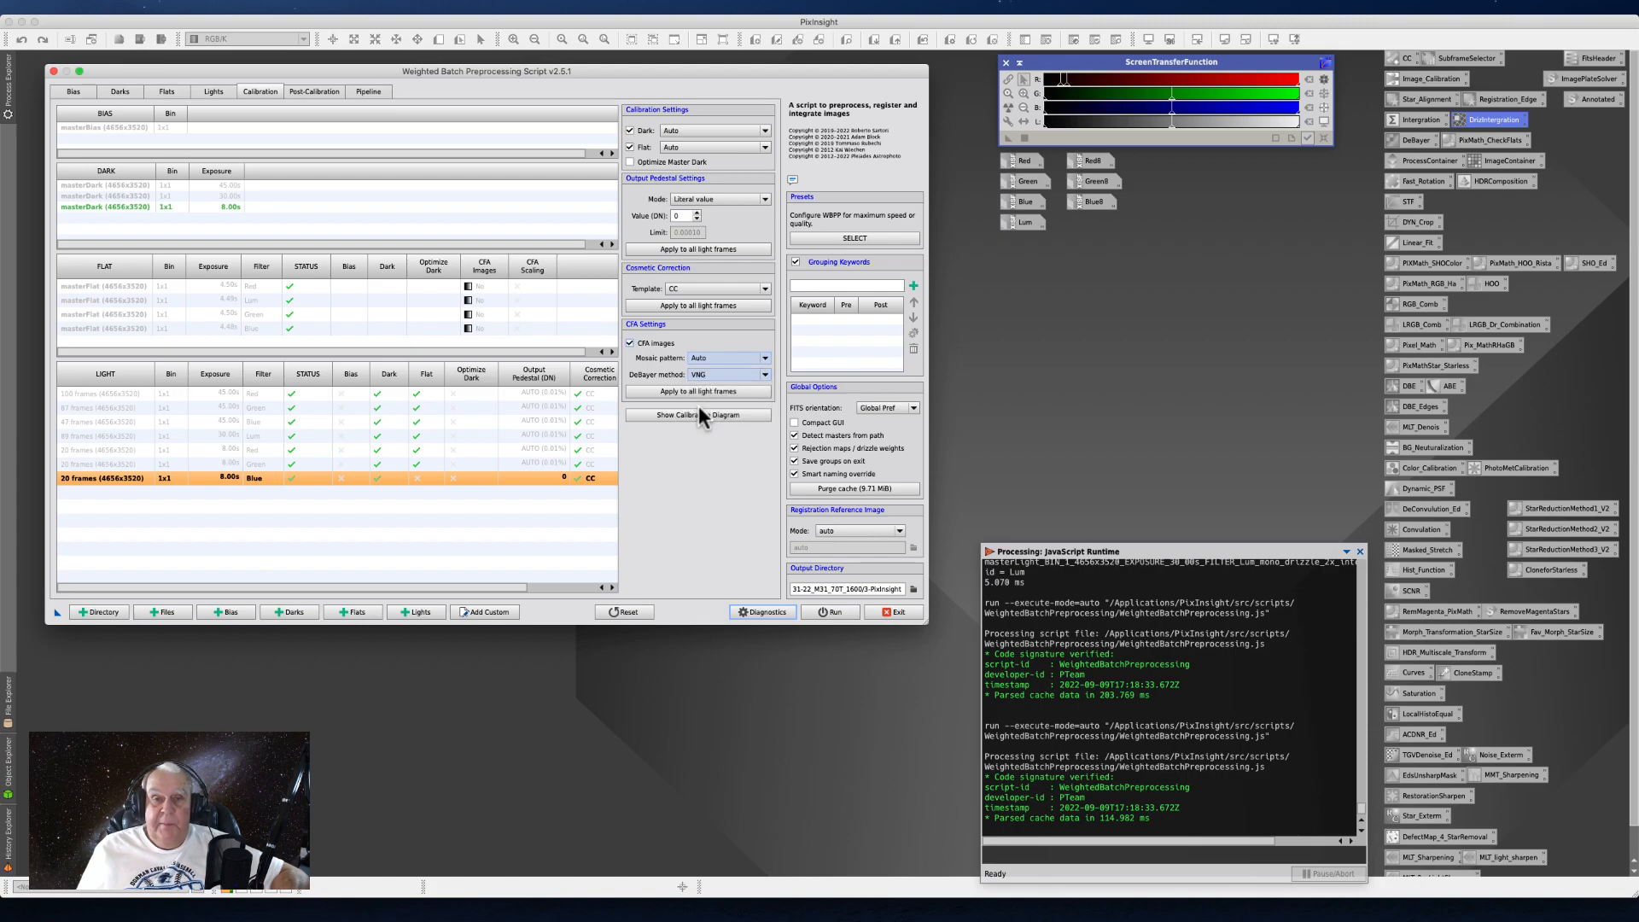
- Disable CFA images for the 8-second Blue light frames and set their output pedestal mode to Automatic
click(629, 343)
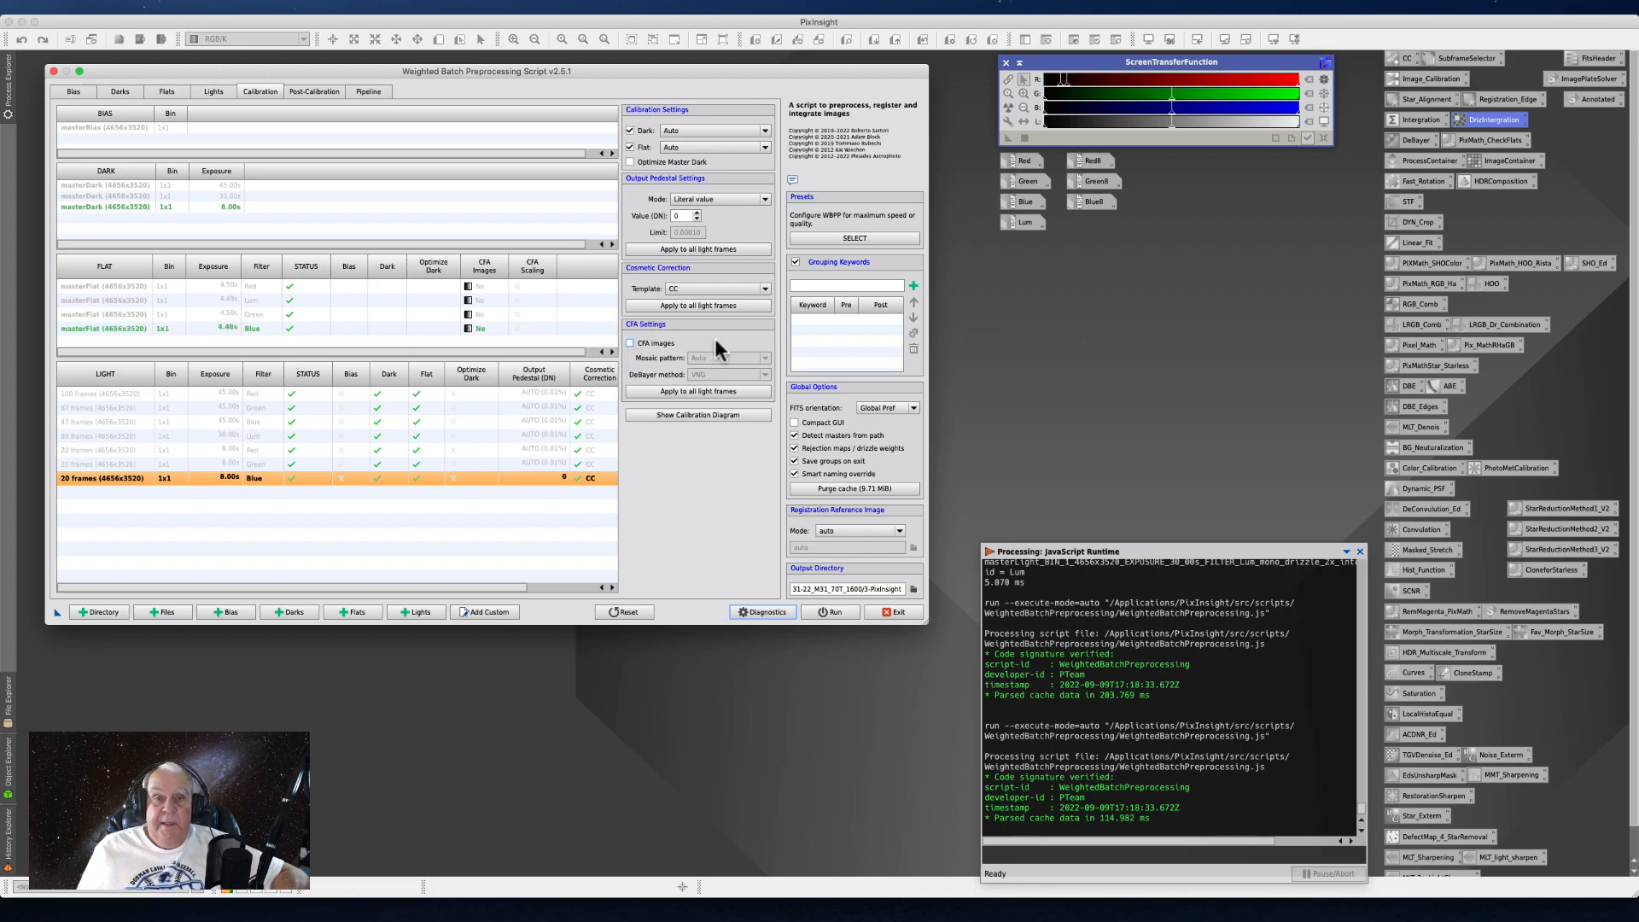
click(763, 199)
click(702, 211)
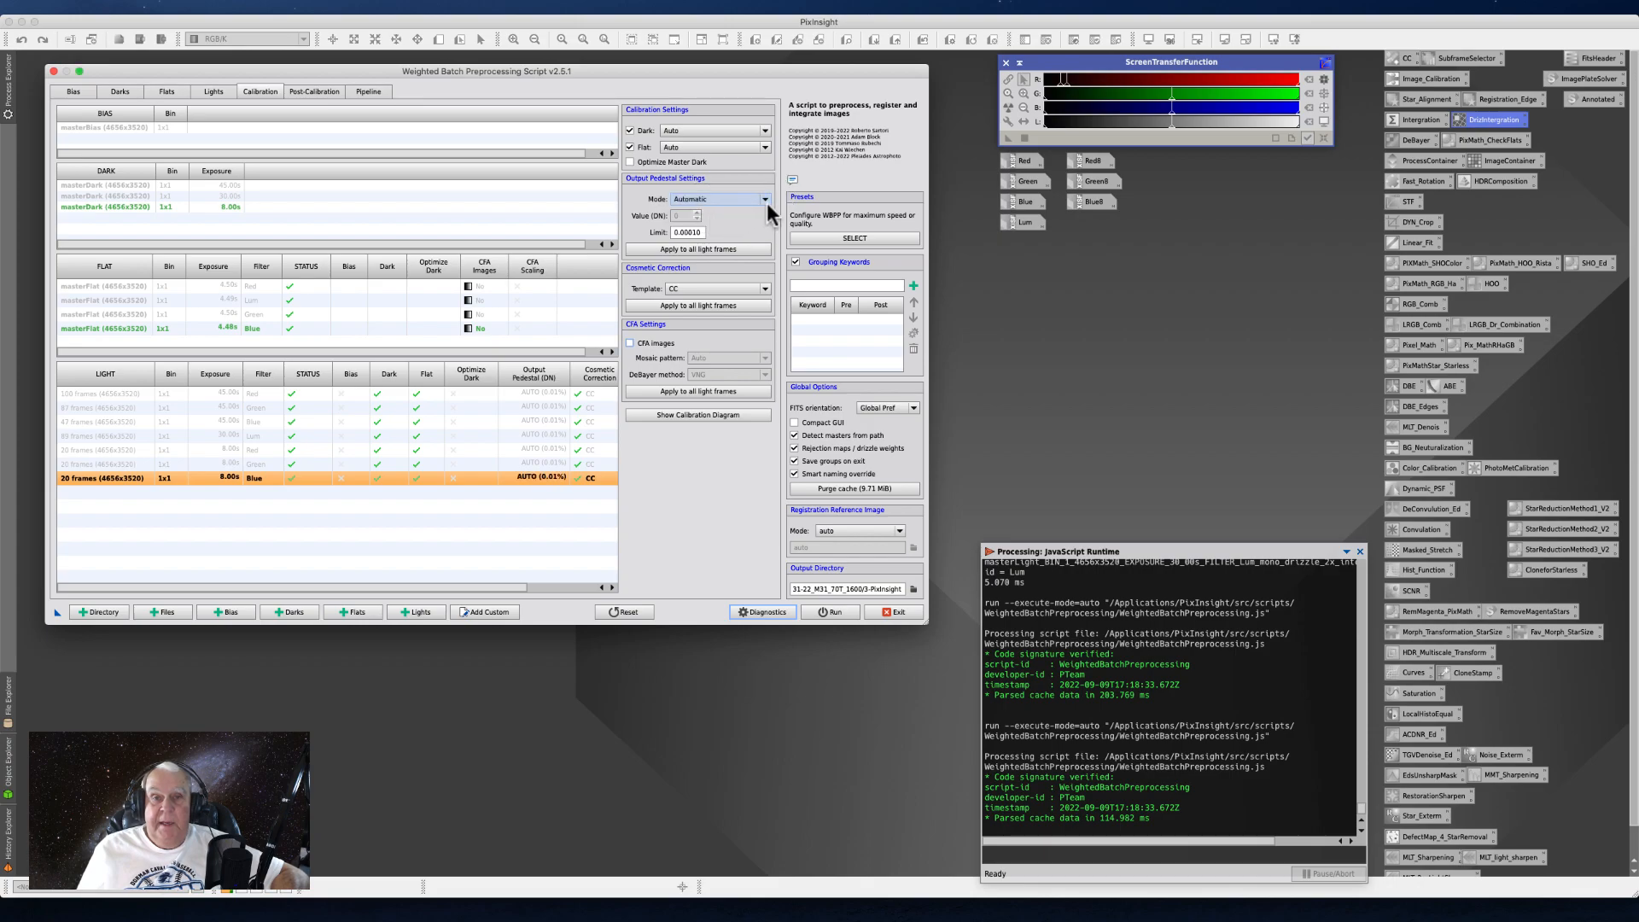
mouse_move(677, 232)
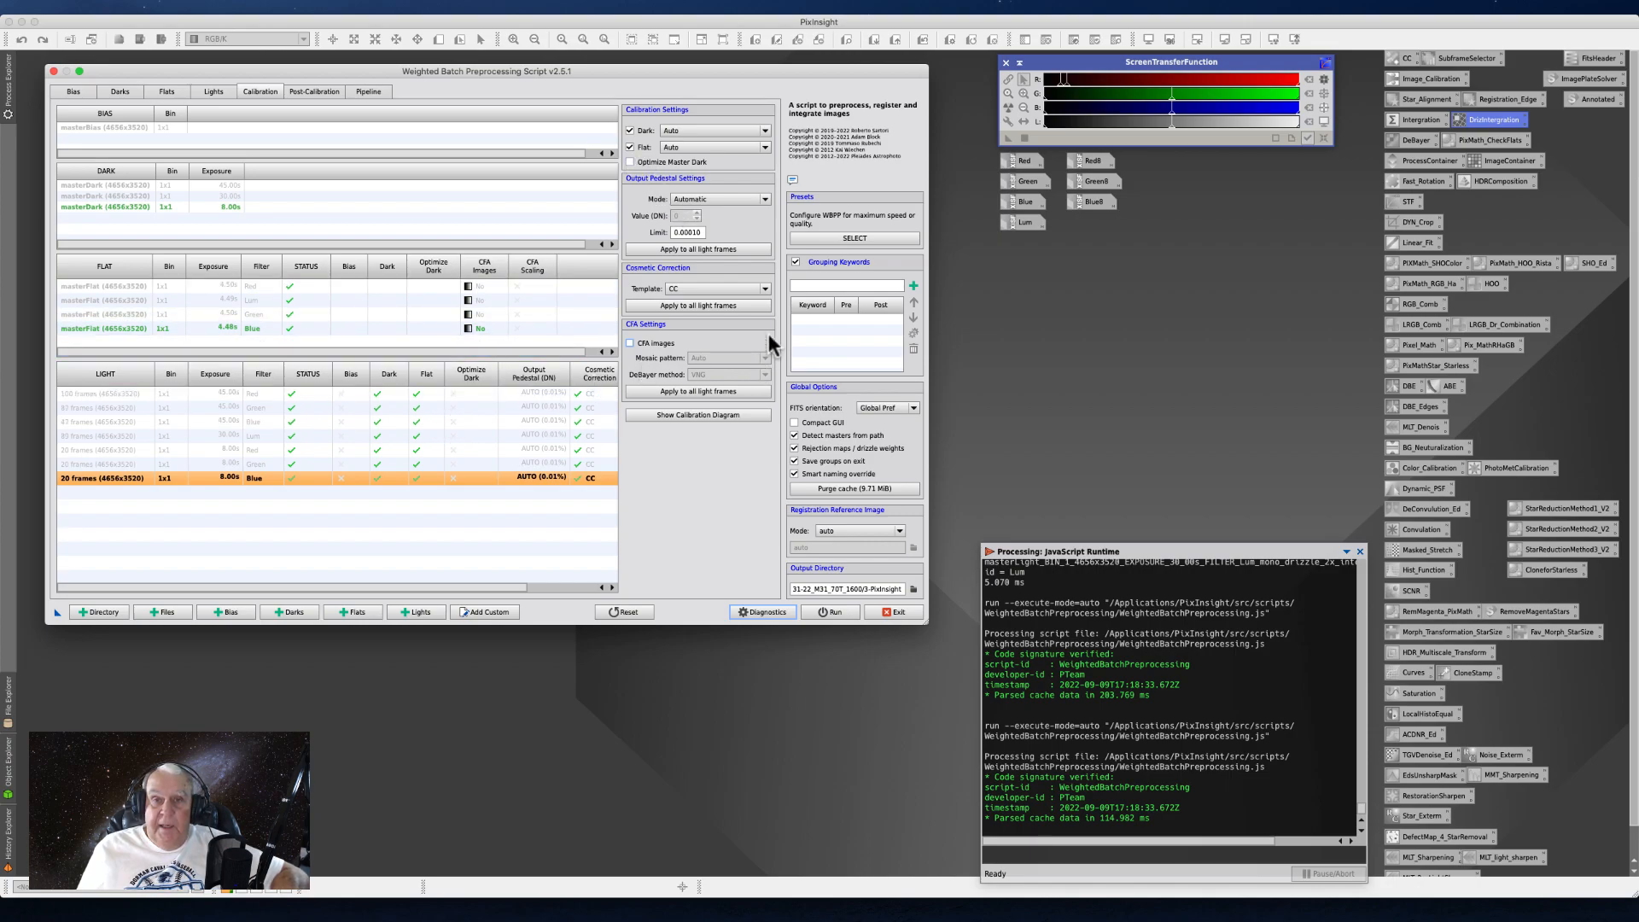
- Apply the Maximum quality preset to the preprocessing script
click(832, 240)
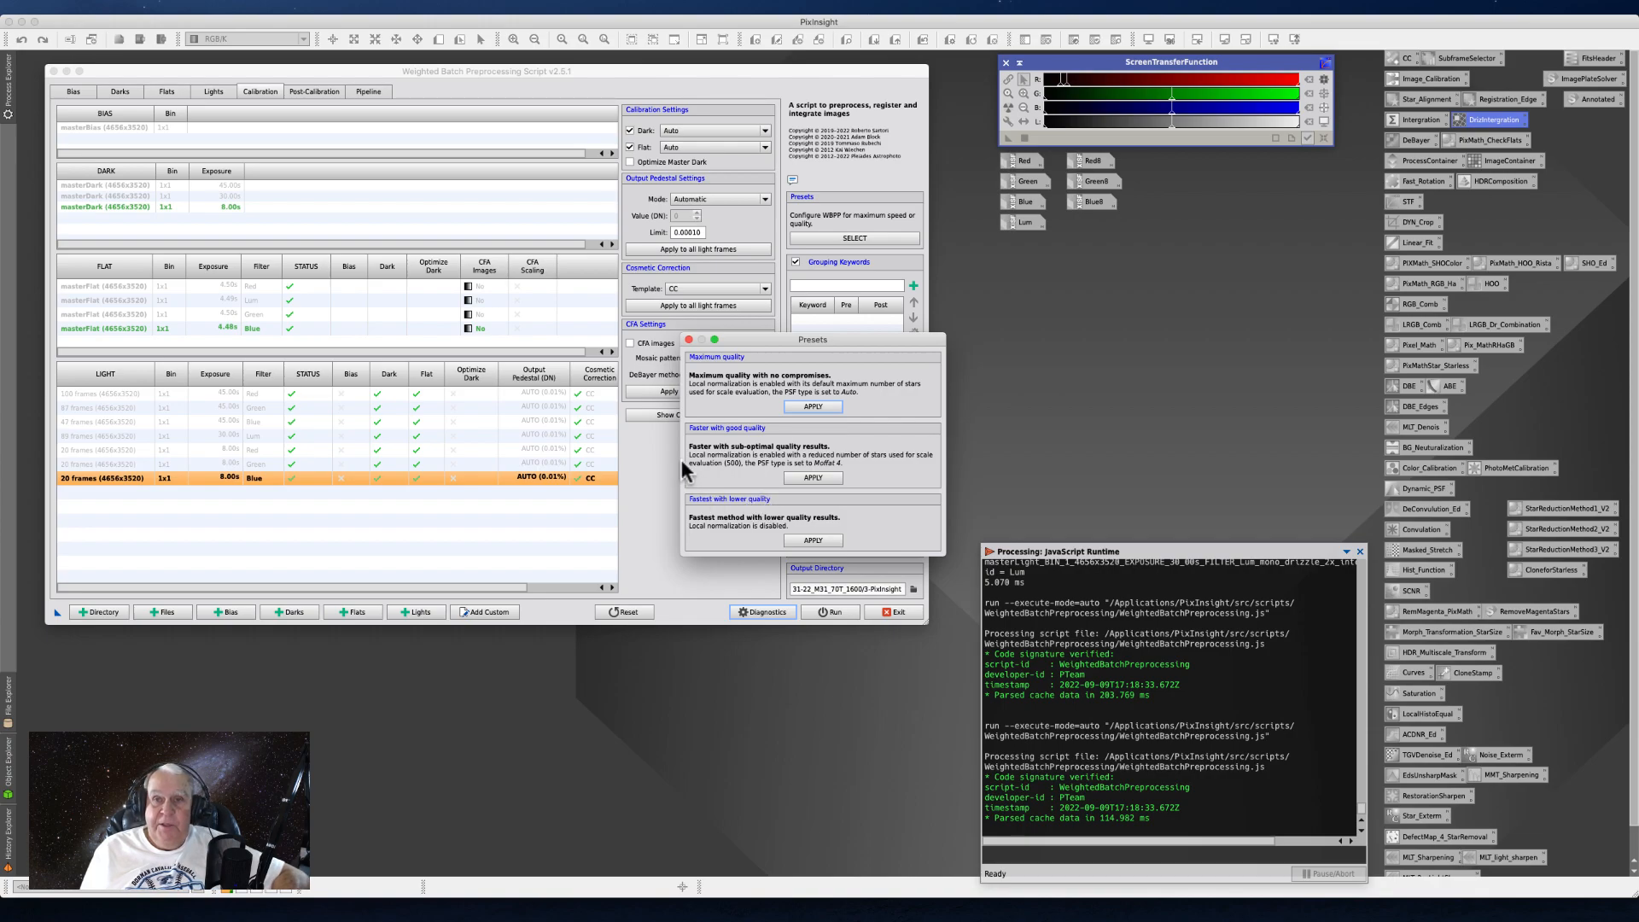
drag(739, 346, 1004, 269)
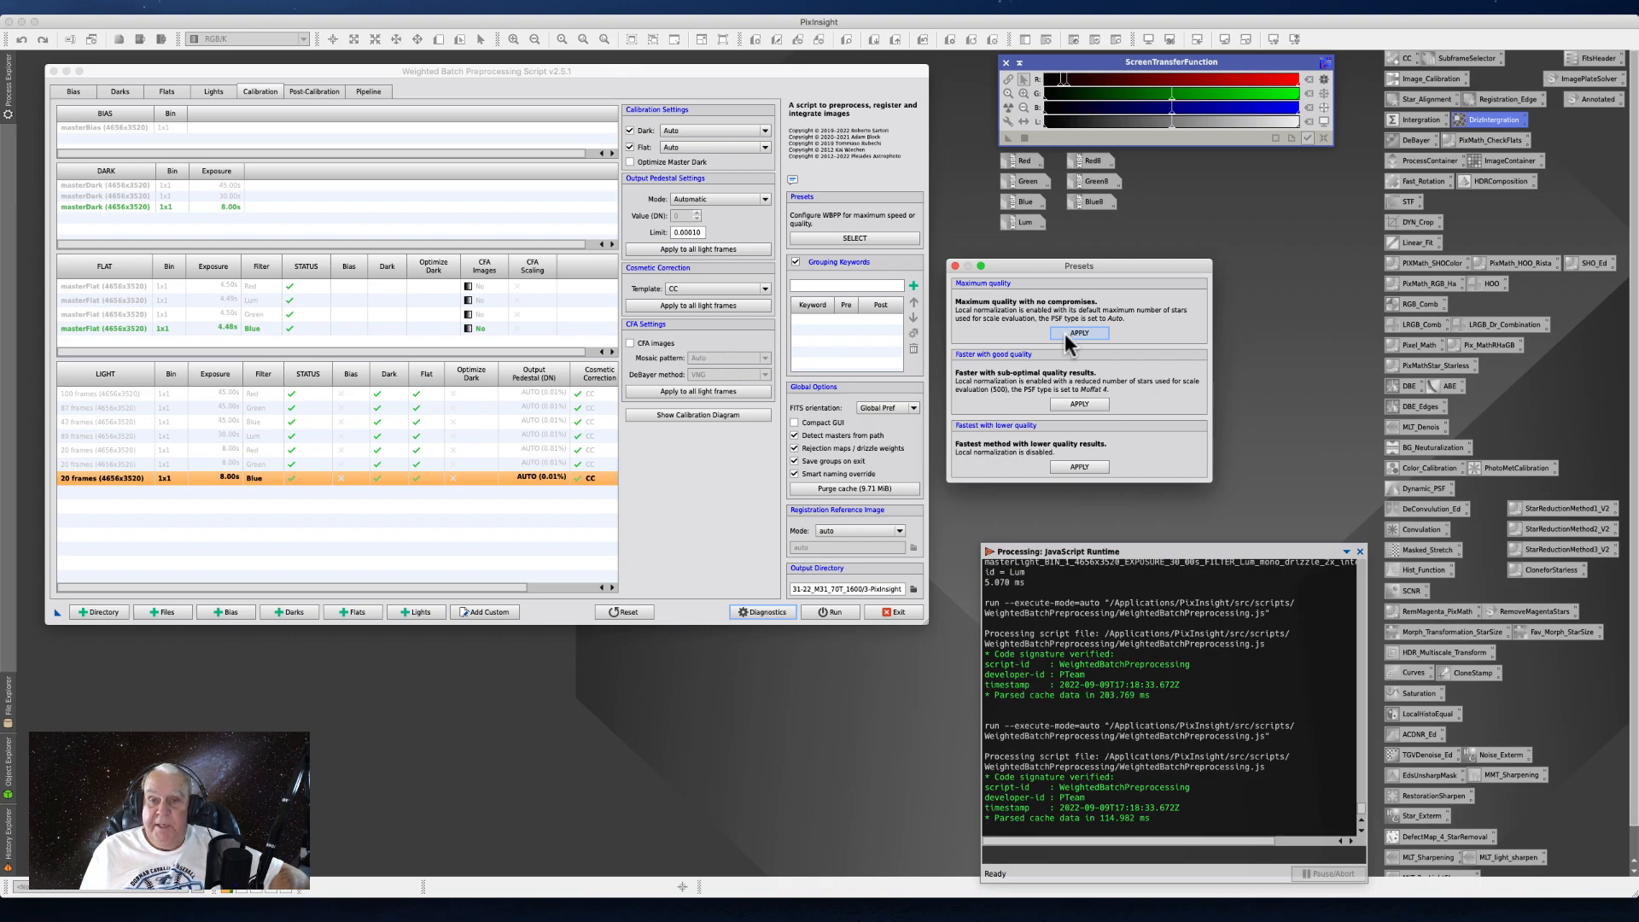
click(1076, 336)
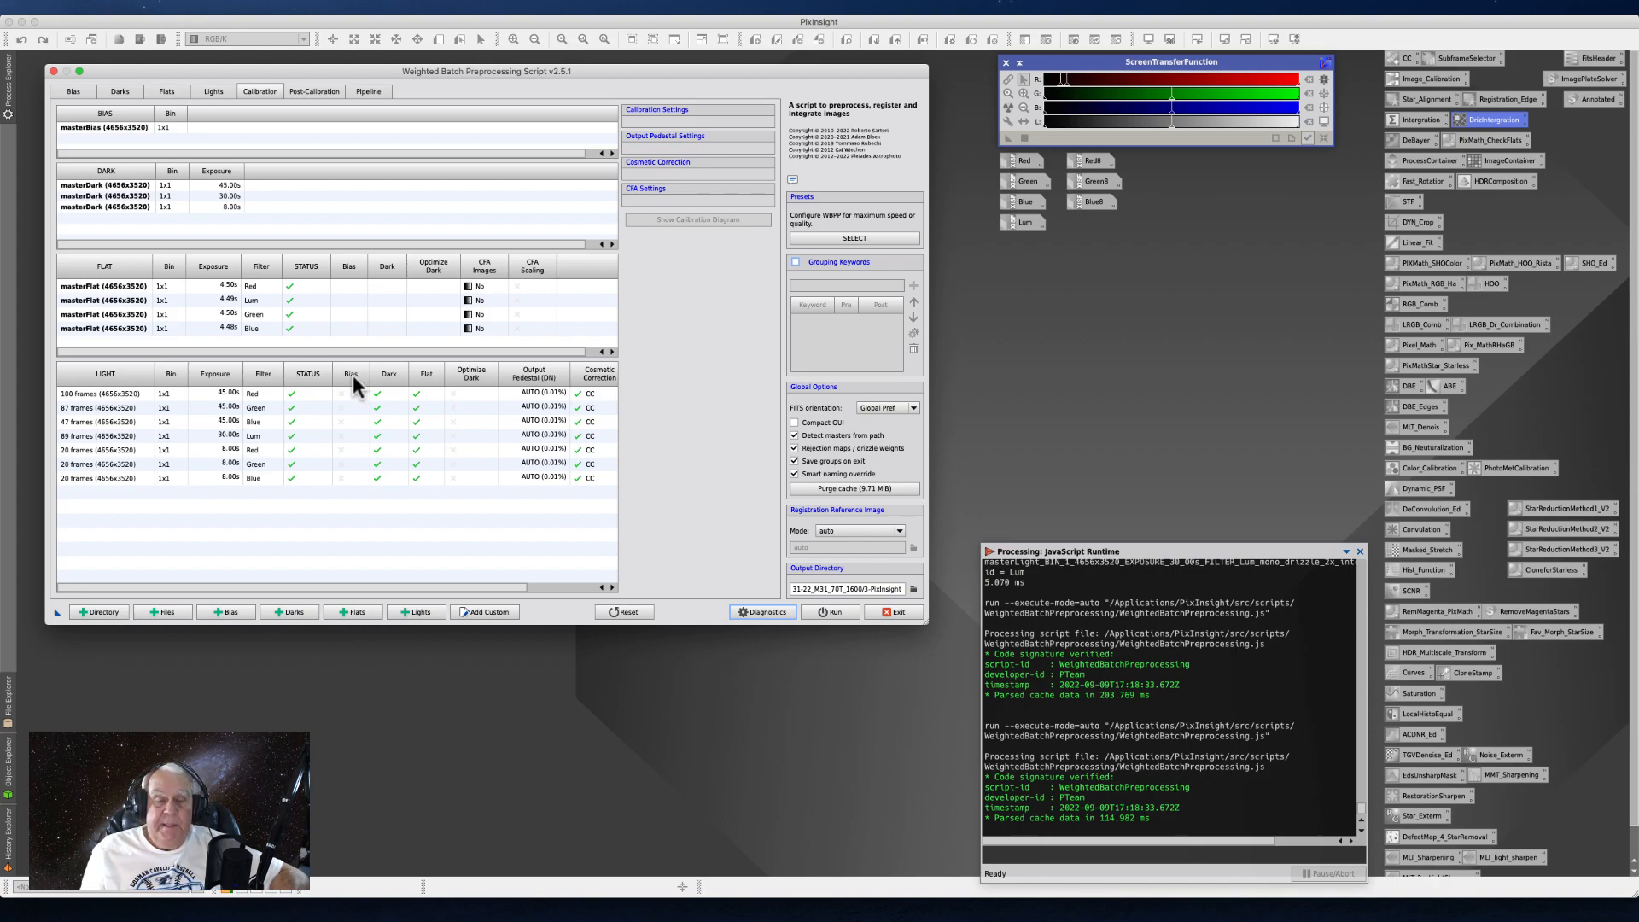
- Browse the output directory choices, comparing the 1-PixInsight, 2-PixInsight and 3-PixInsight folders and the files in their master subfolders
click(913, 588)
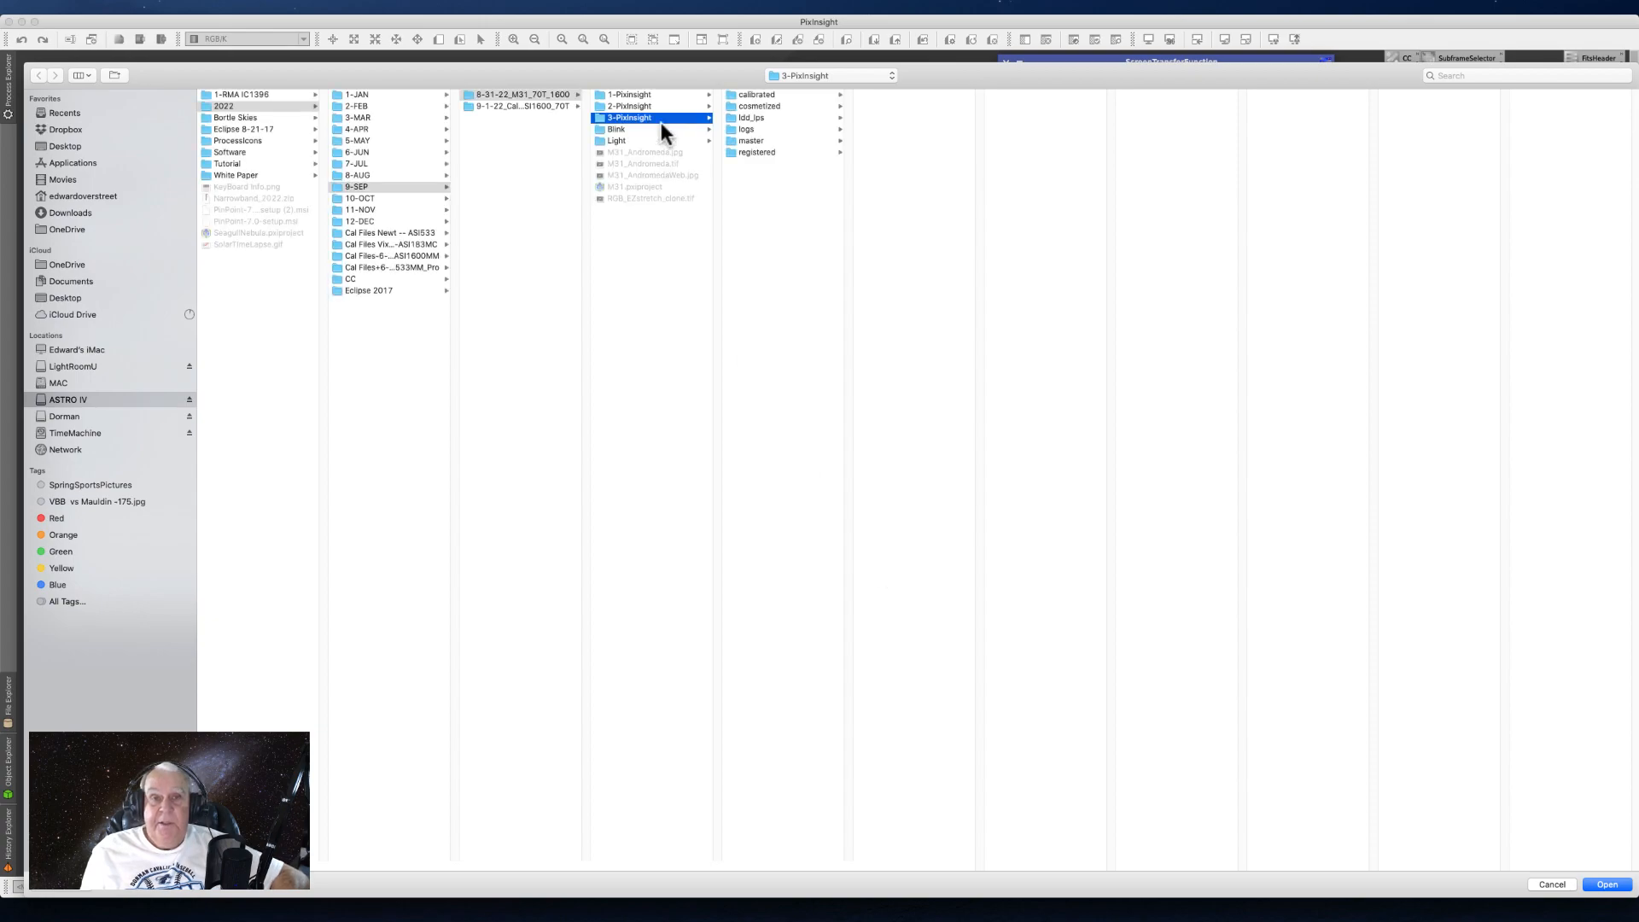
click(626, 96)
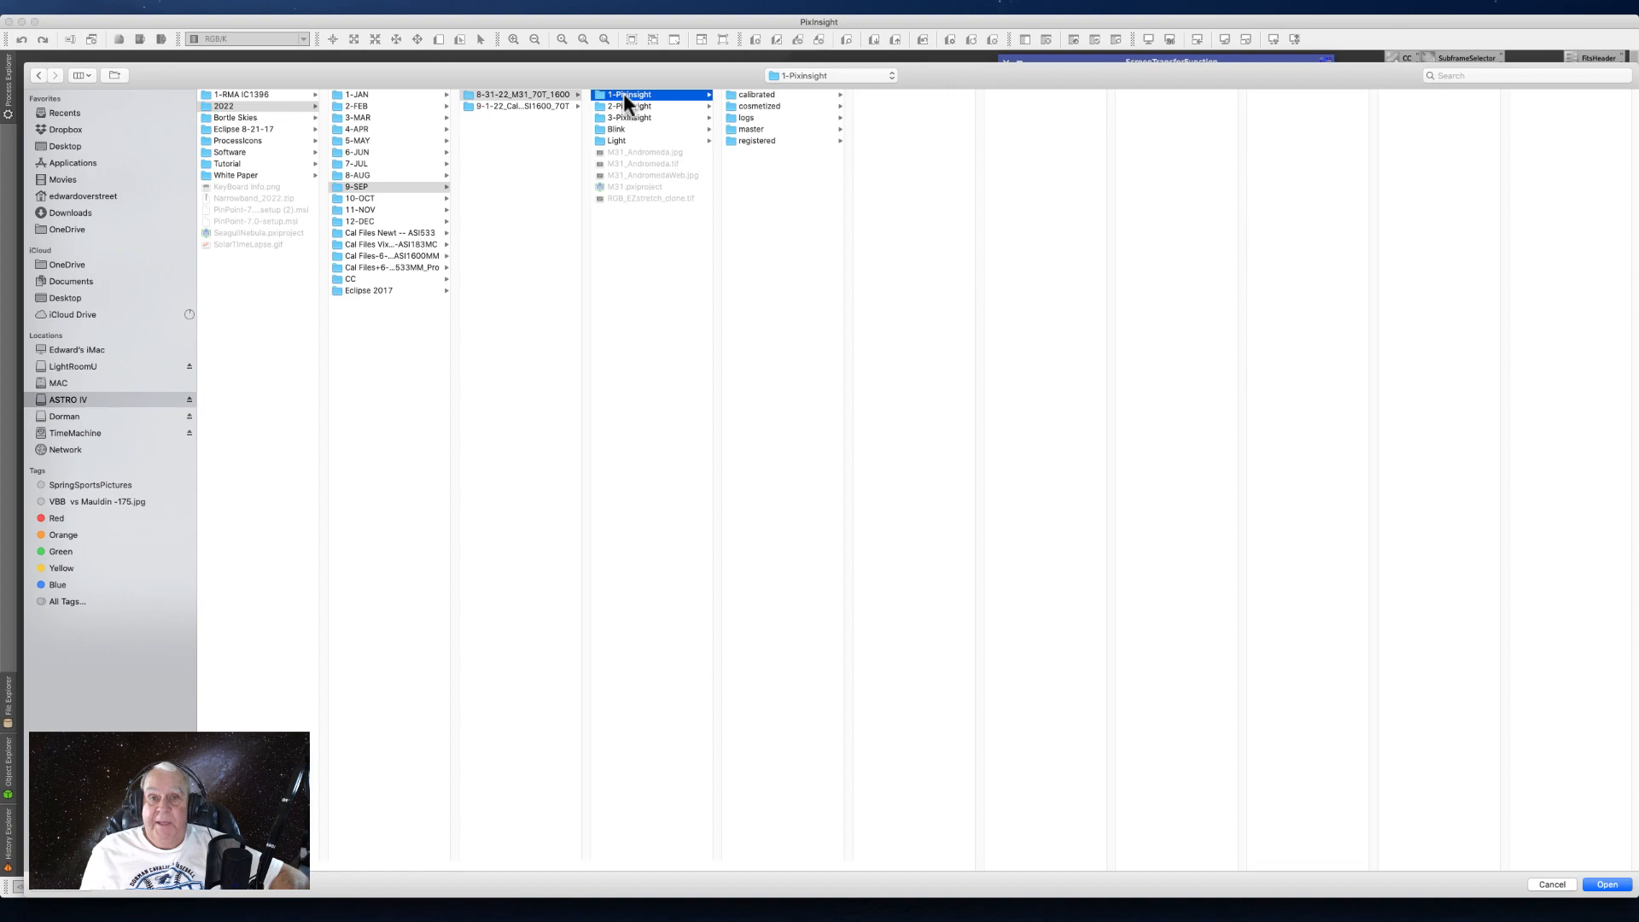
click(623, 103)
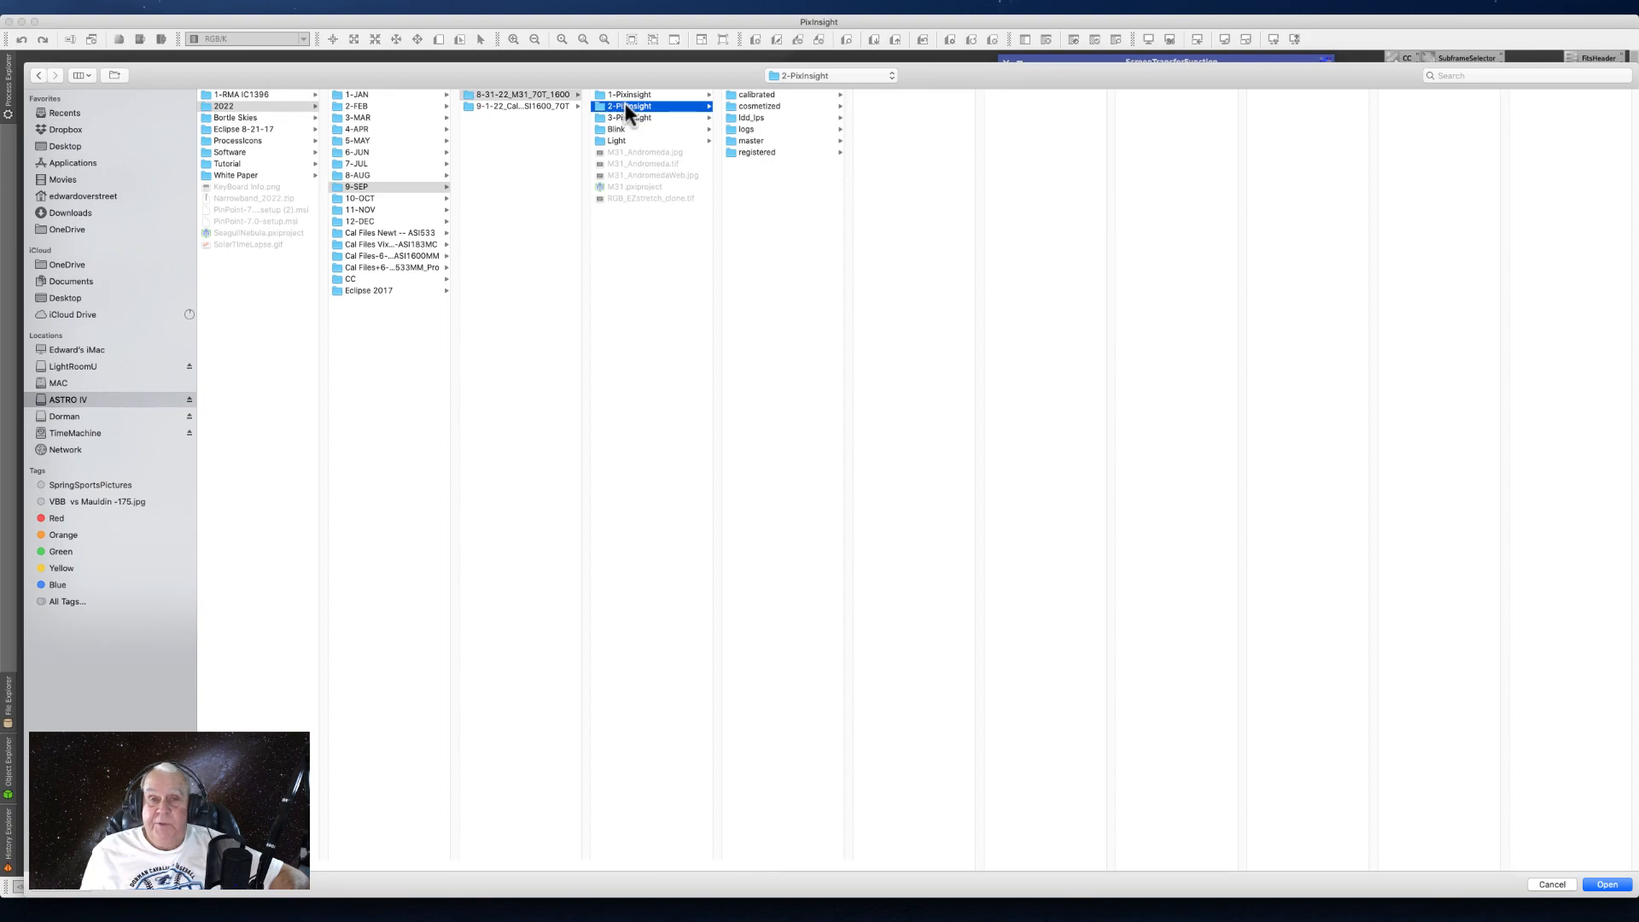
click(623, 115)
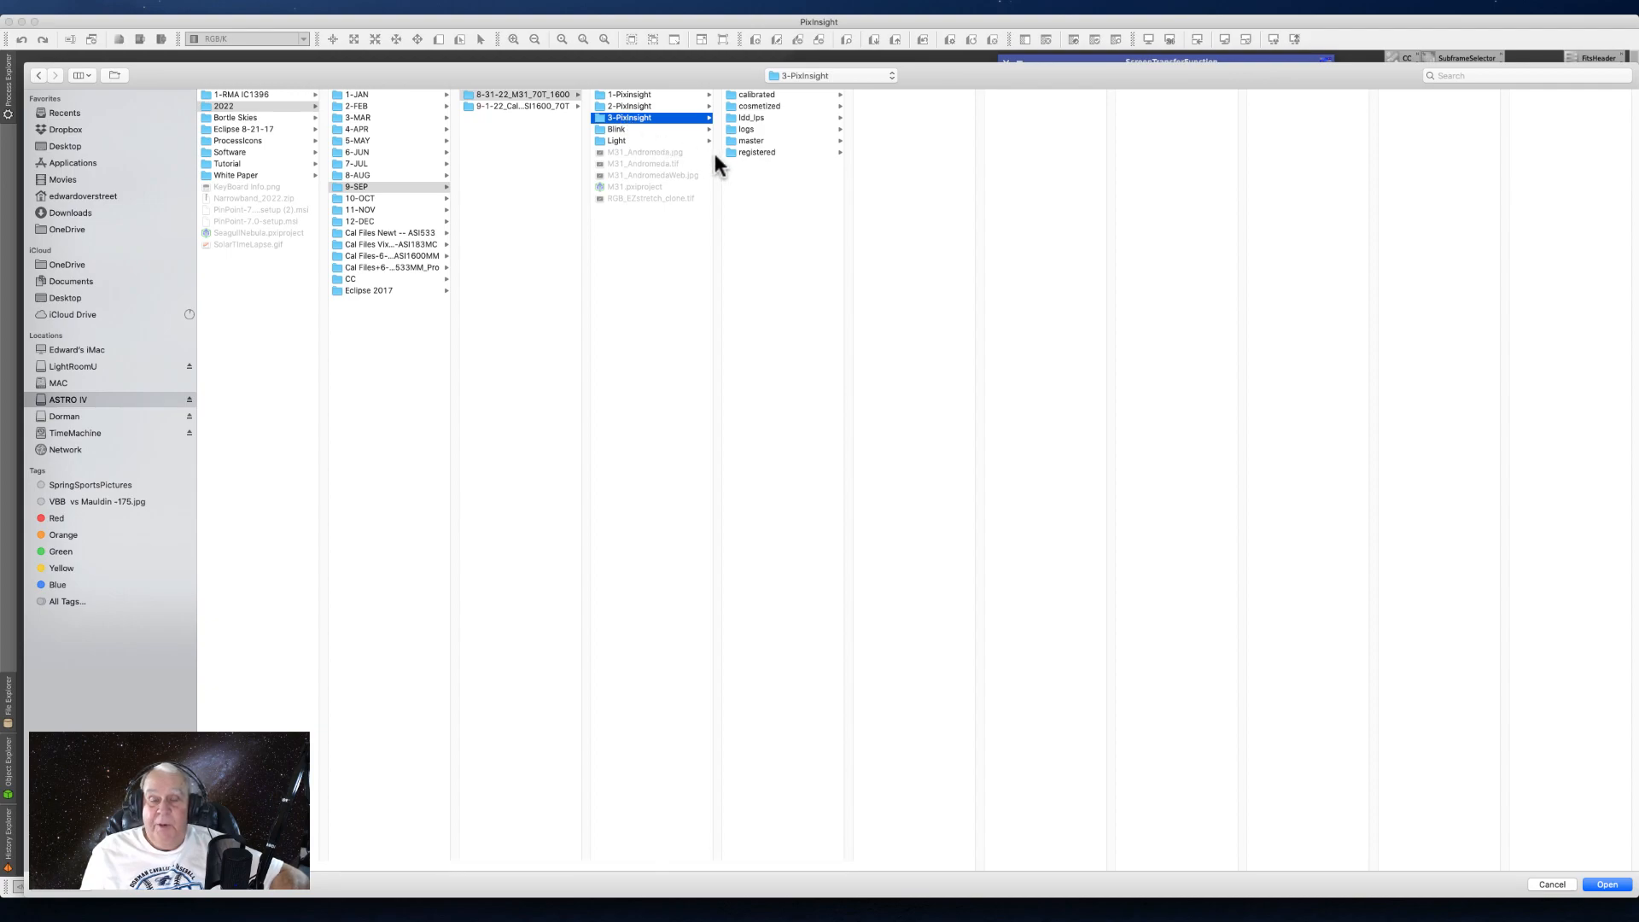
click(755, 142)
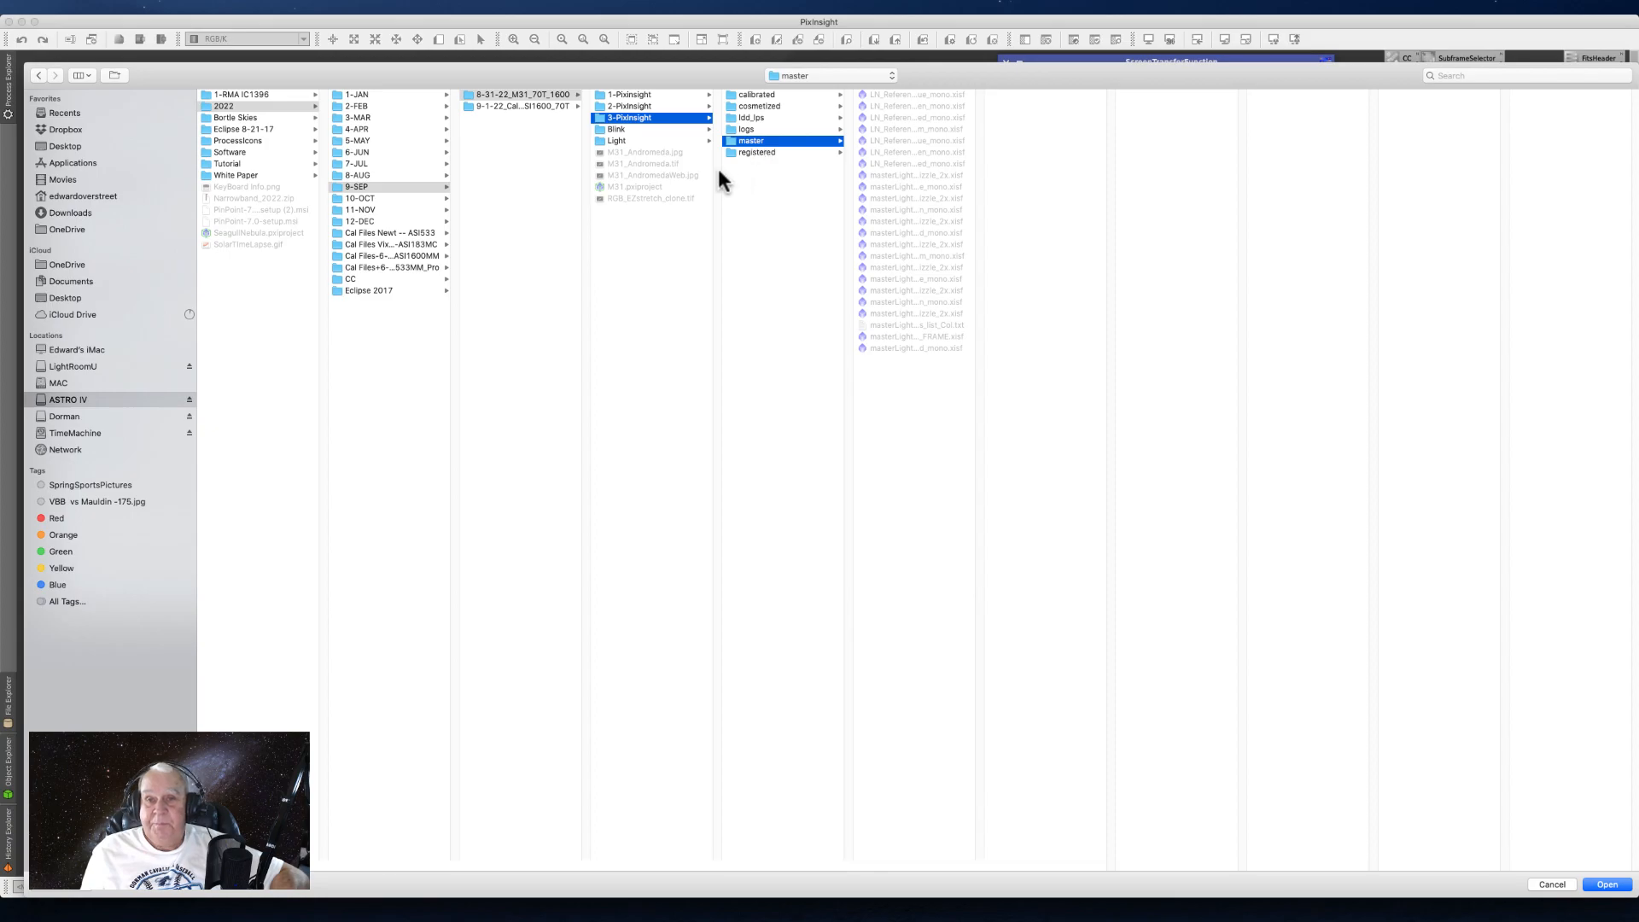
click(632, 96)
click(755, 130)
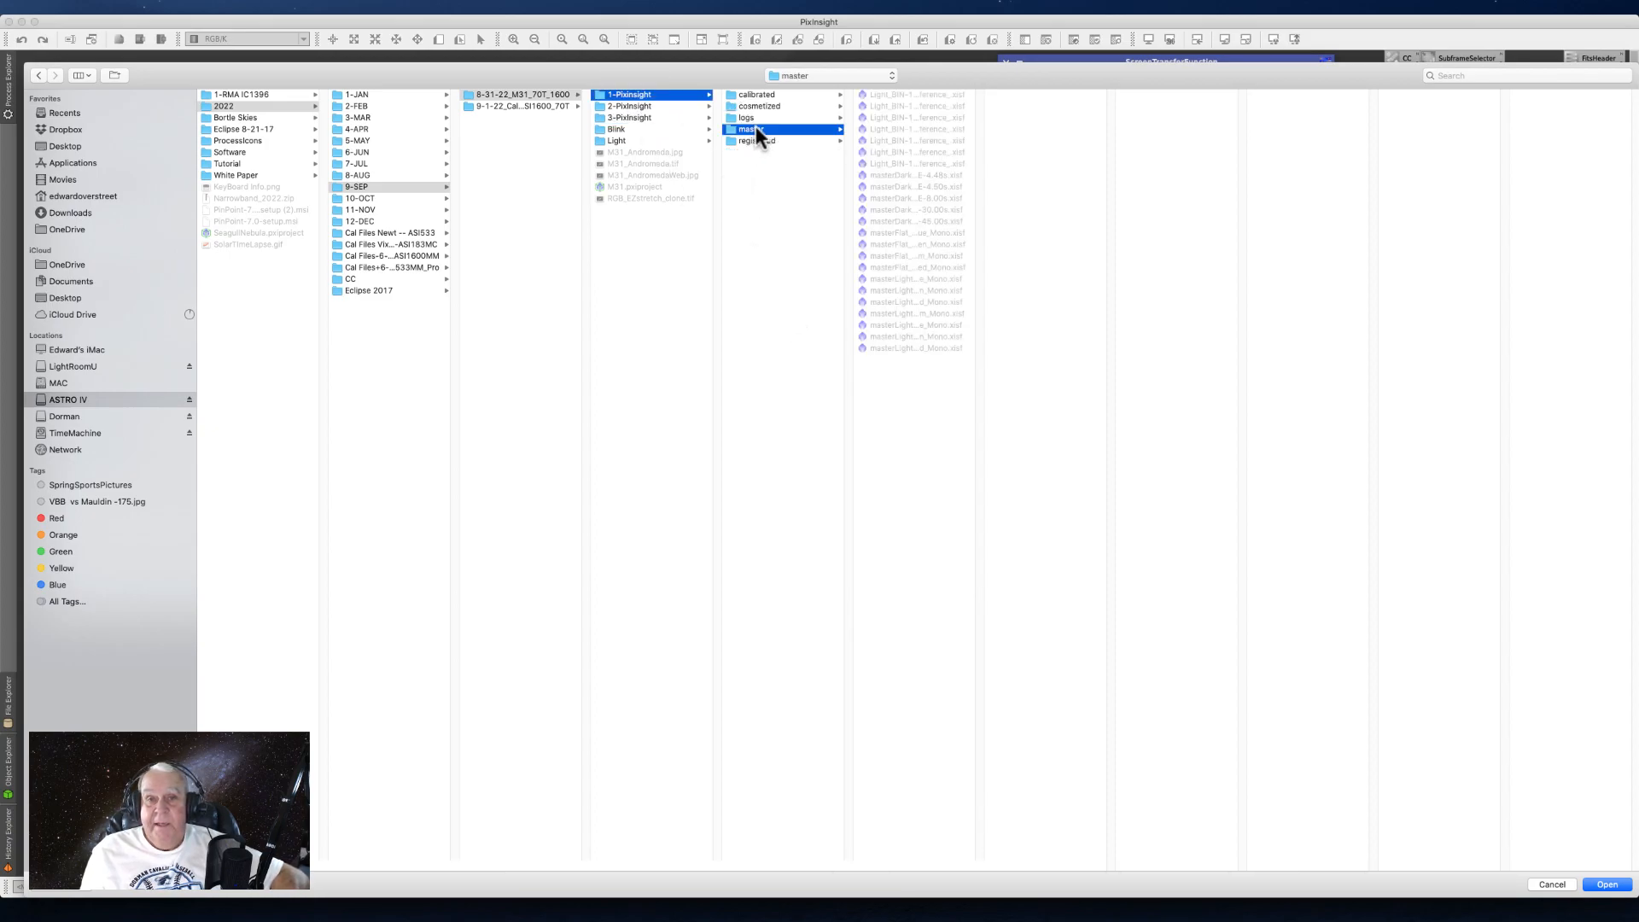
drag(982, 869, 1298, 776)
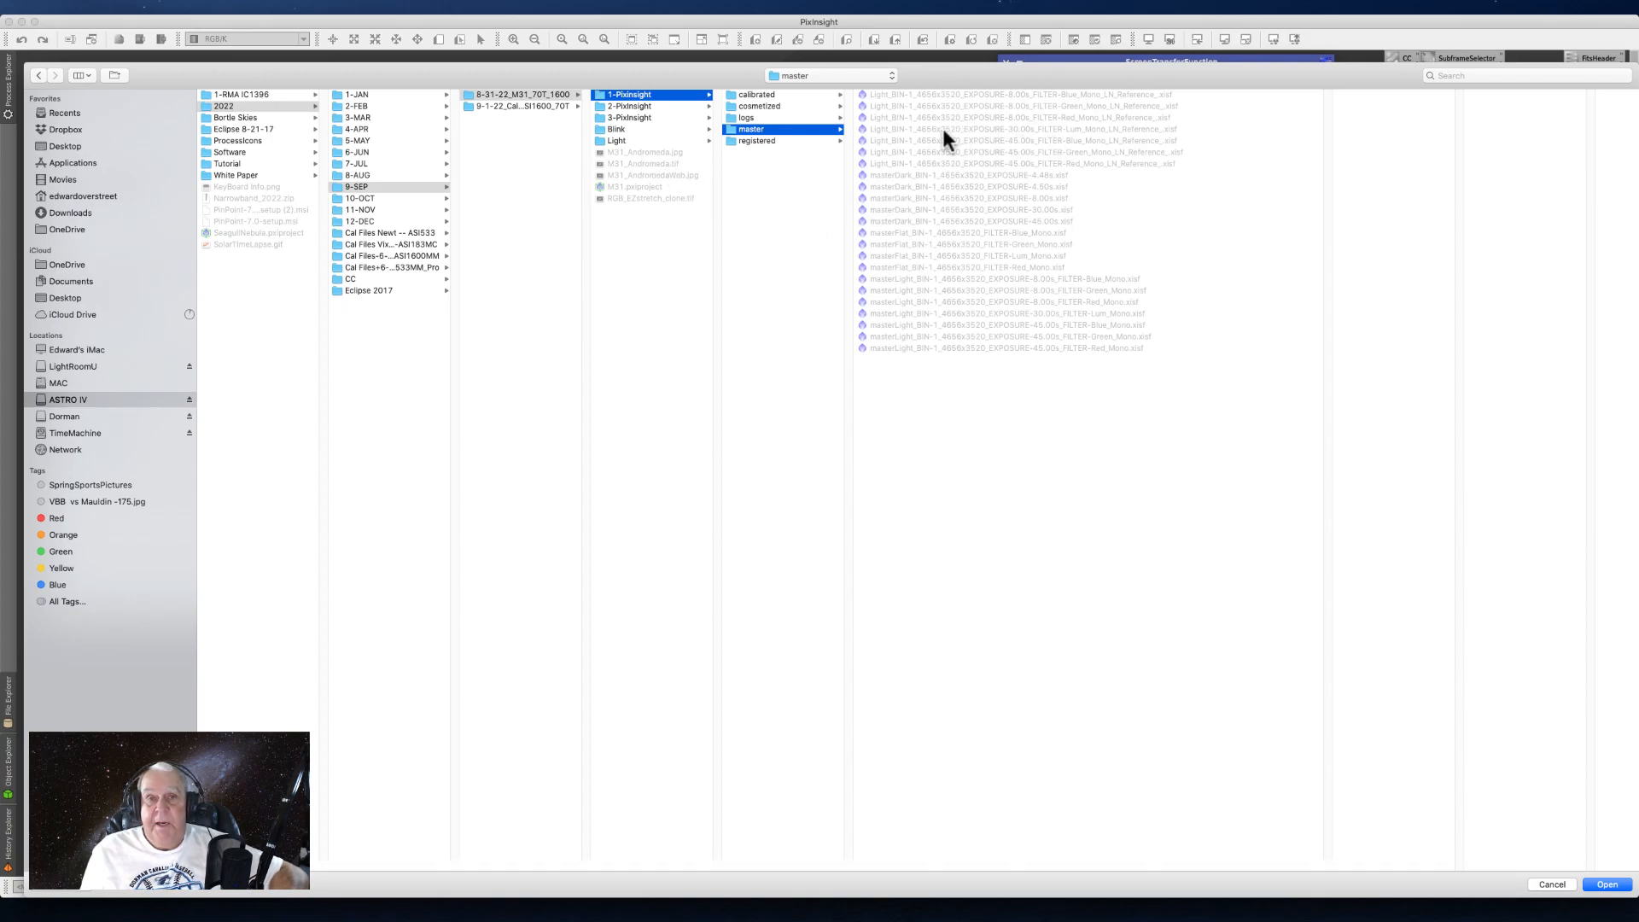
- Examine the registered Blue light frames in the 1-PixInsight folder and leave the output directory selection without choosing a folder
click(615, 115)
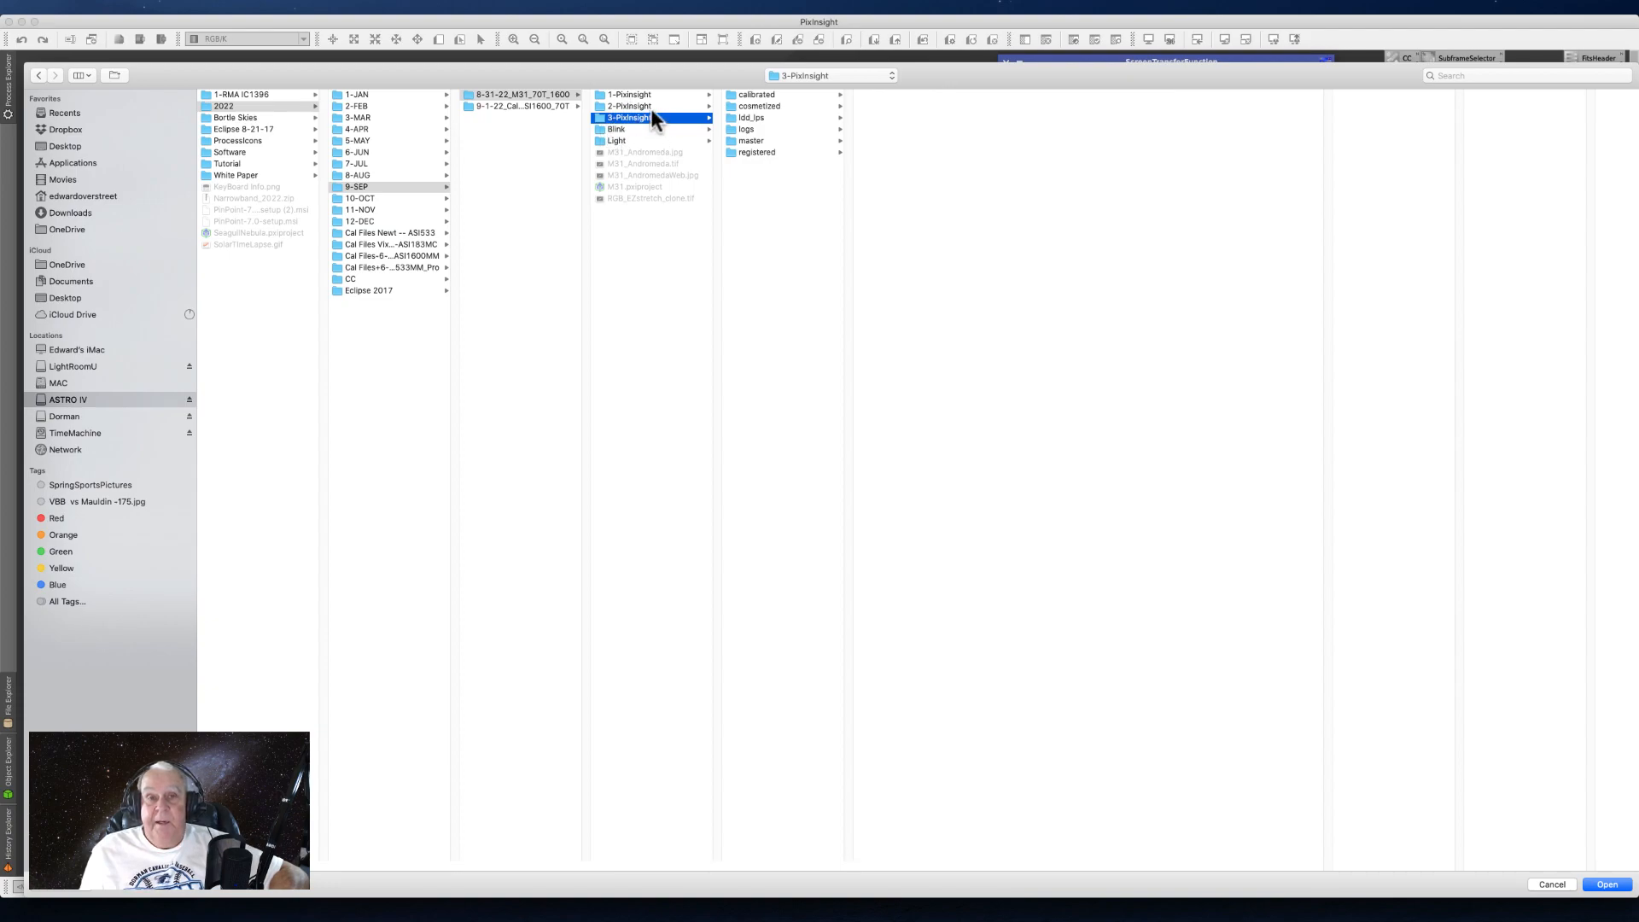
click(616, 94)
click(751, 128)
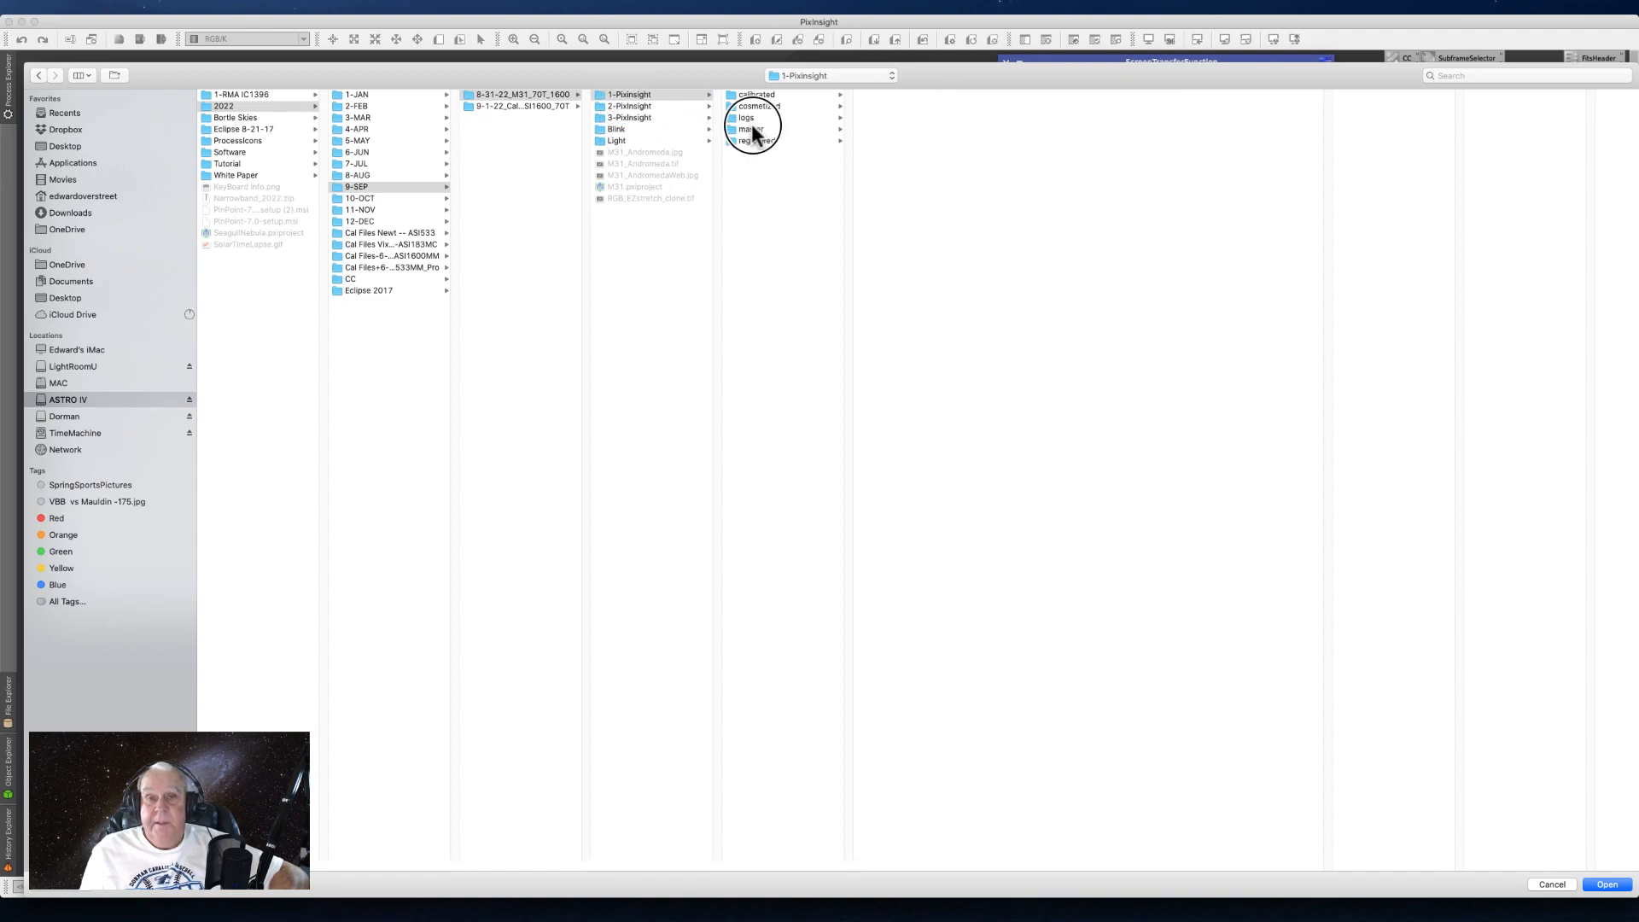
click(746, 142)
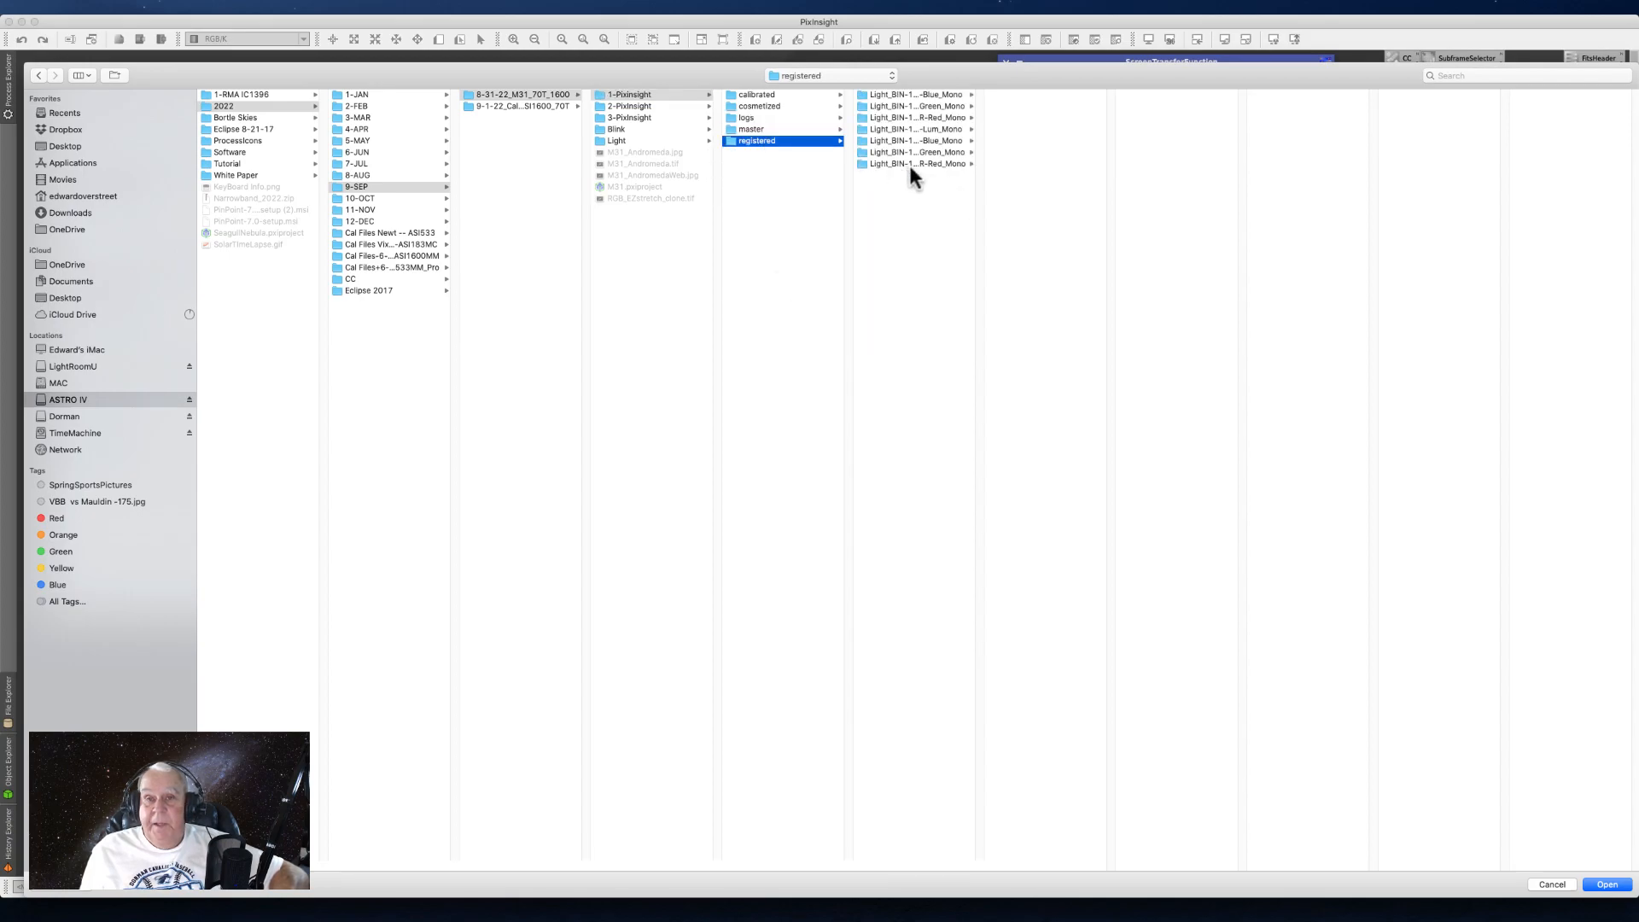
click(940, 94)
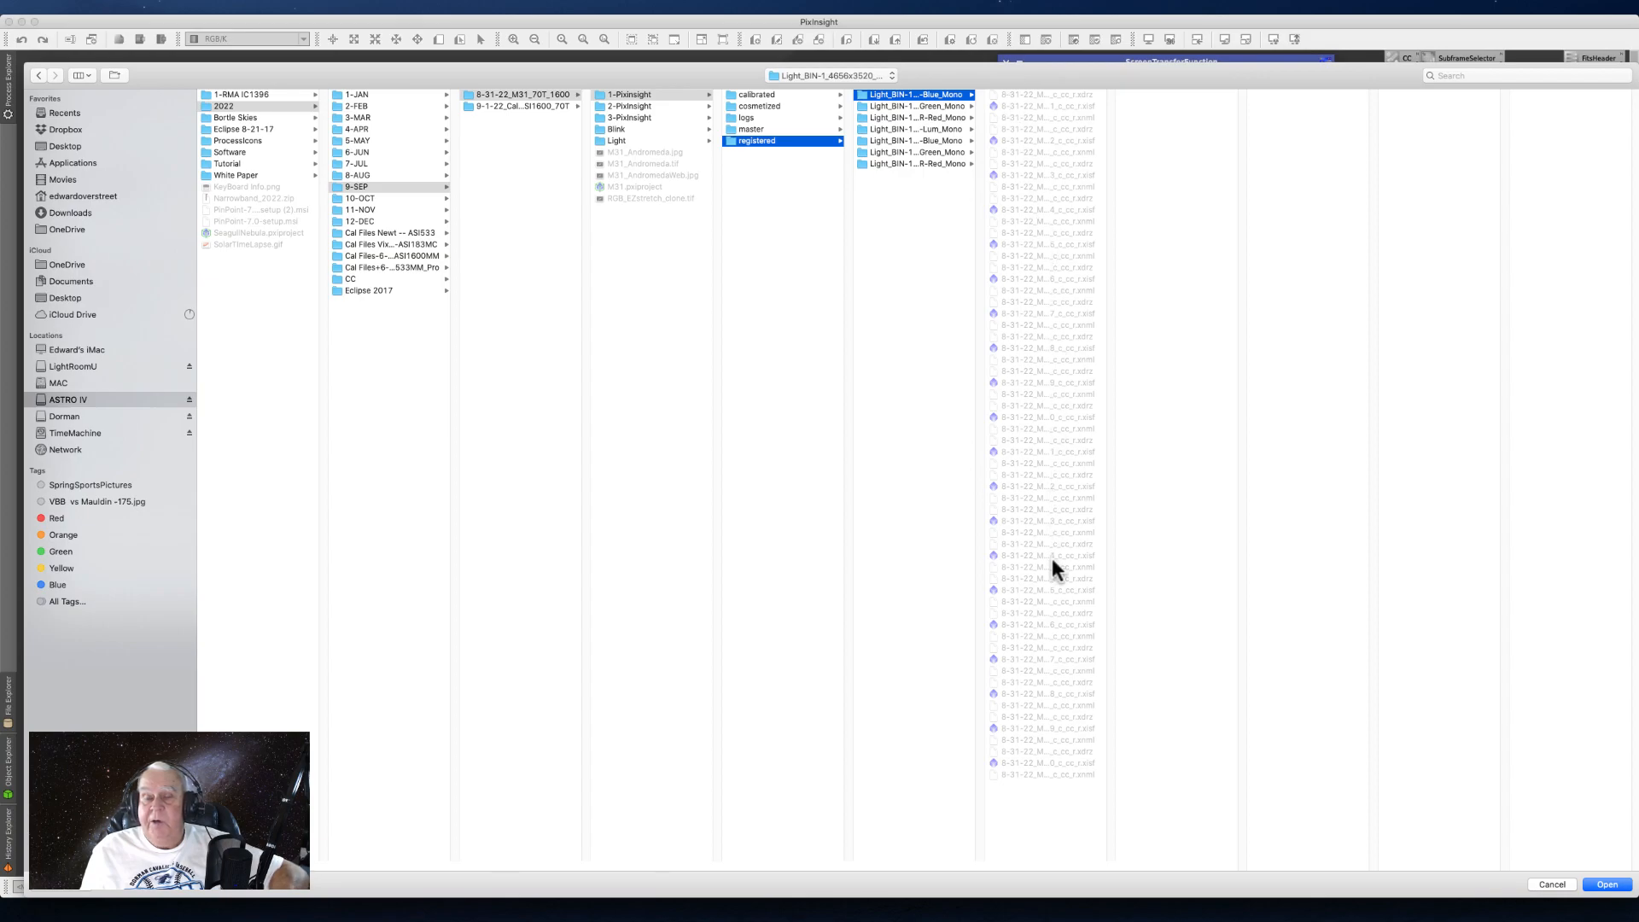
click(1547, 886)
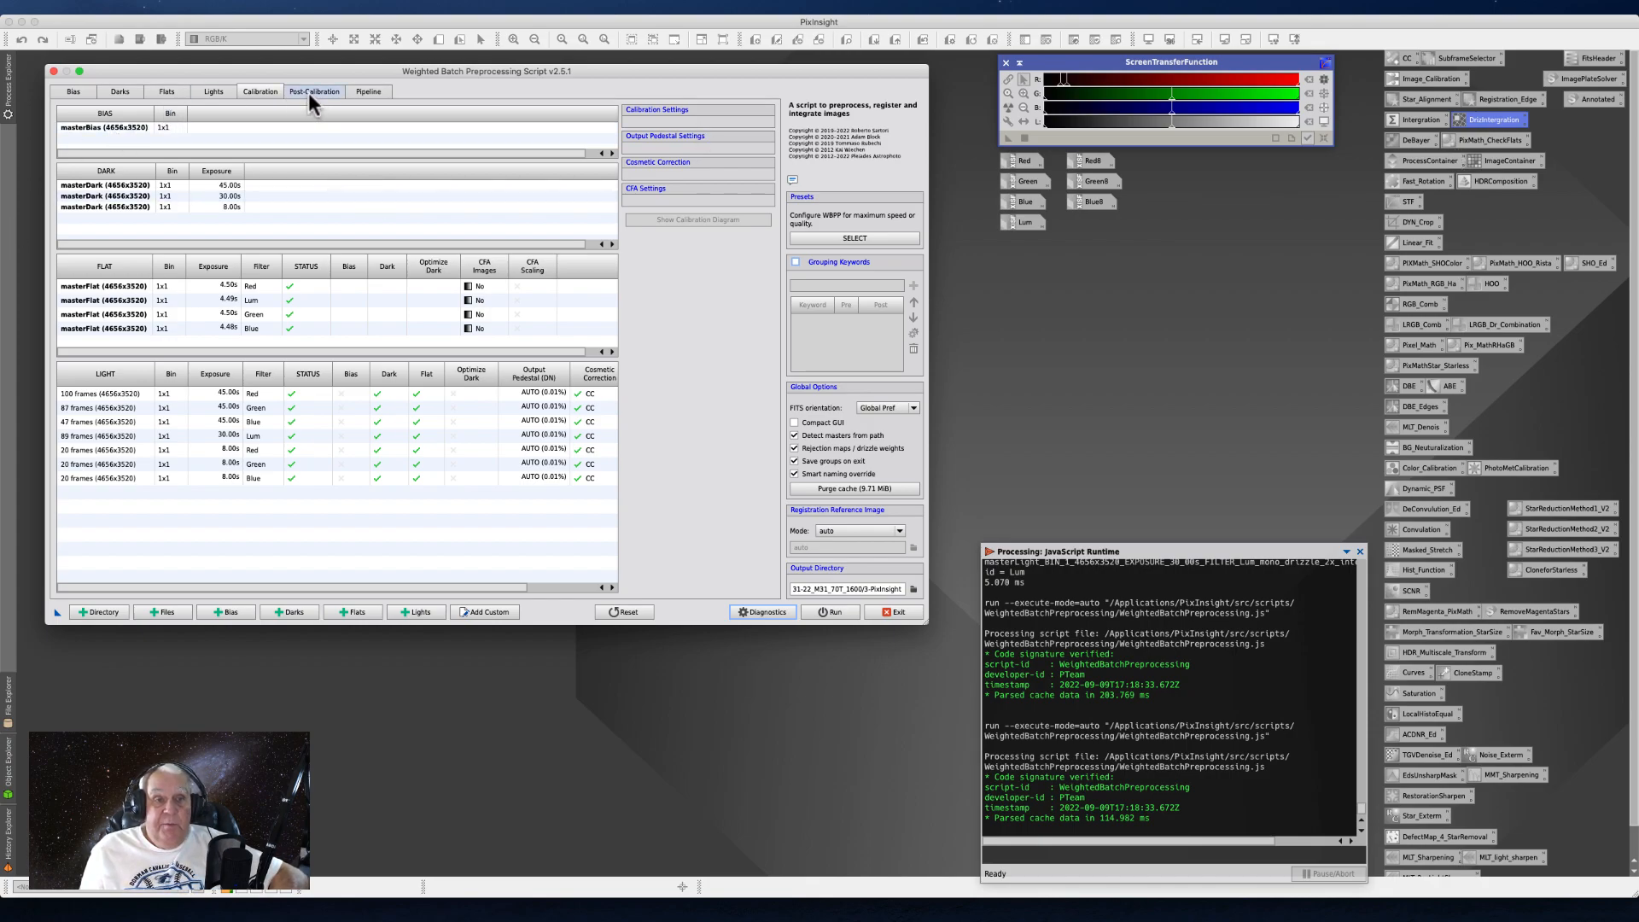
- Enable drizzle for the 8-second Blue light frames in the post-calibration settings
click(331, 90)
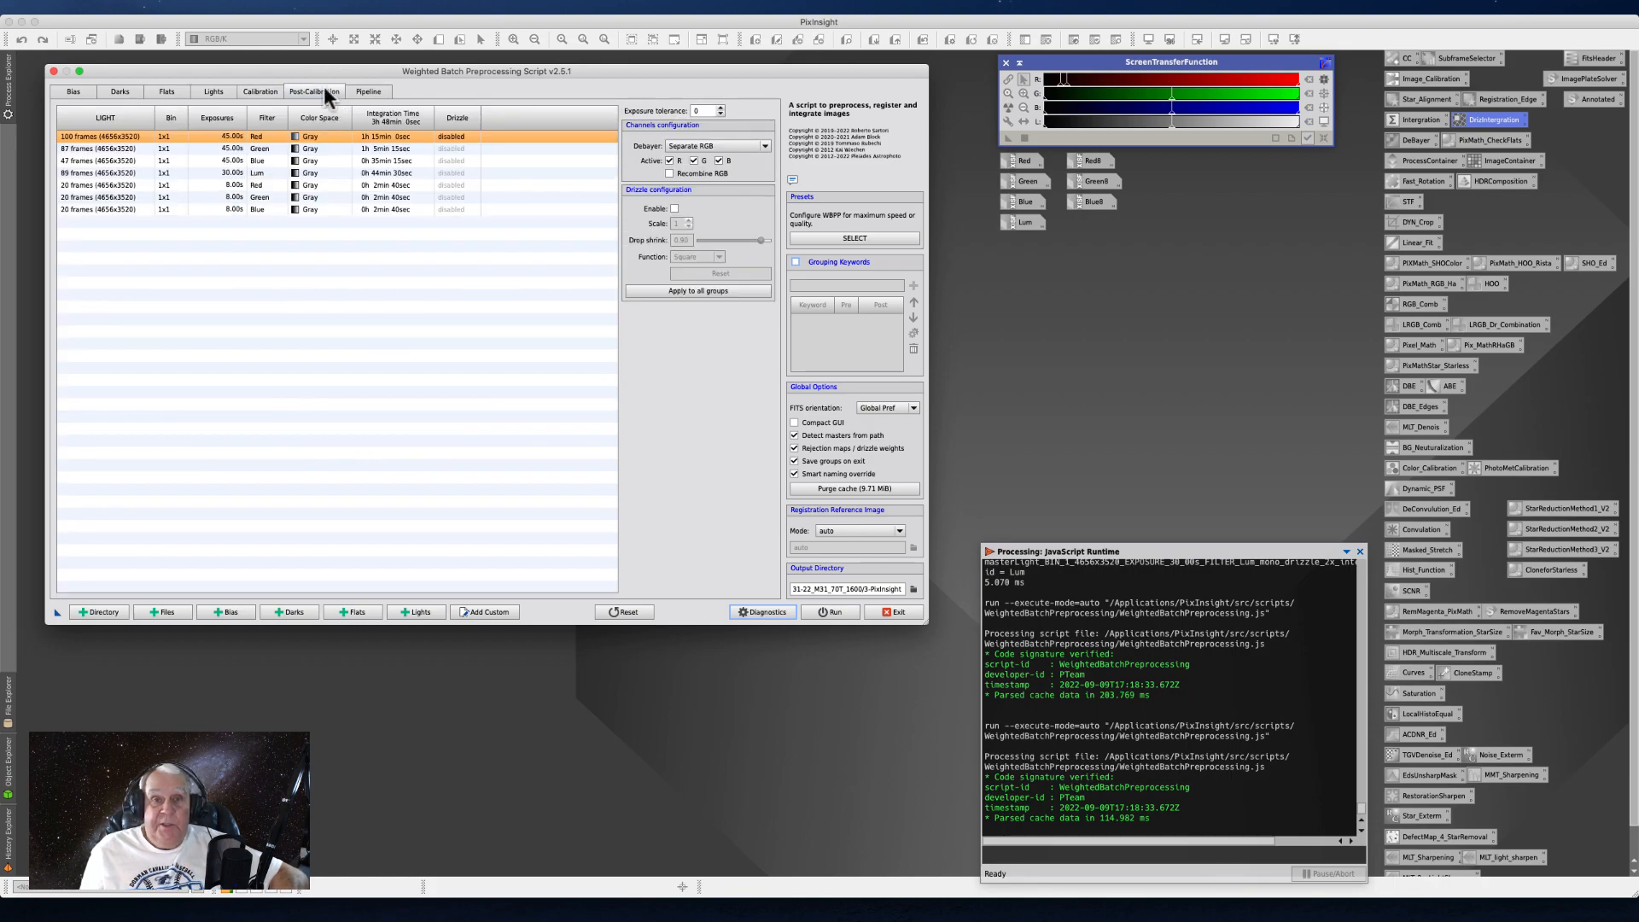
click(270, 184)
click(271, 209)
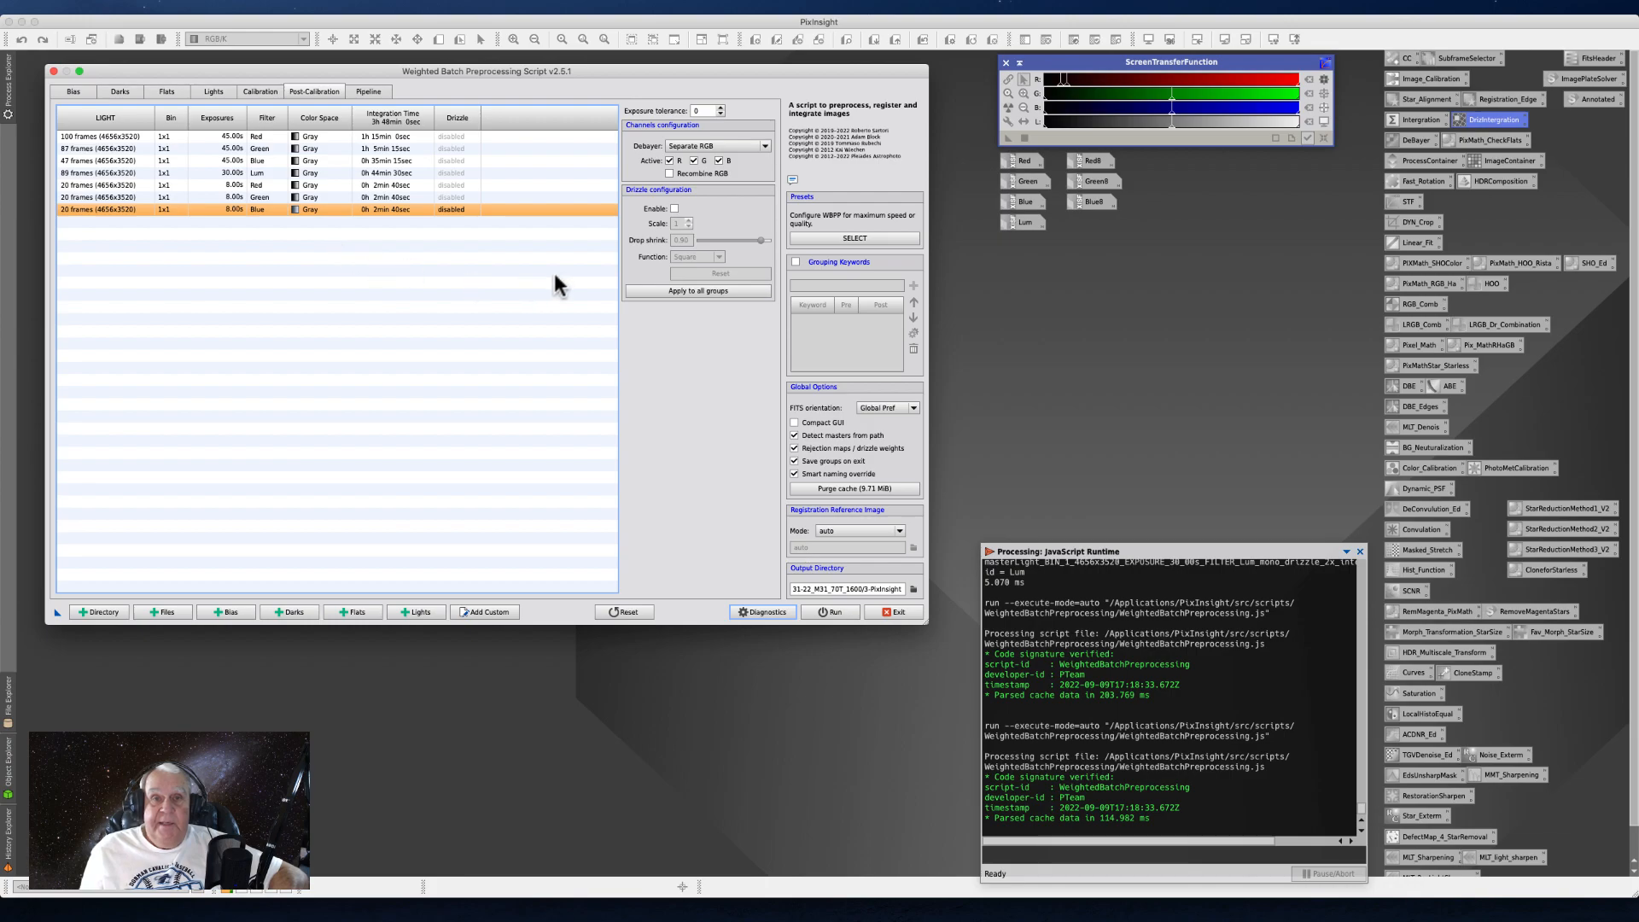
click(674, 208)
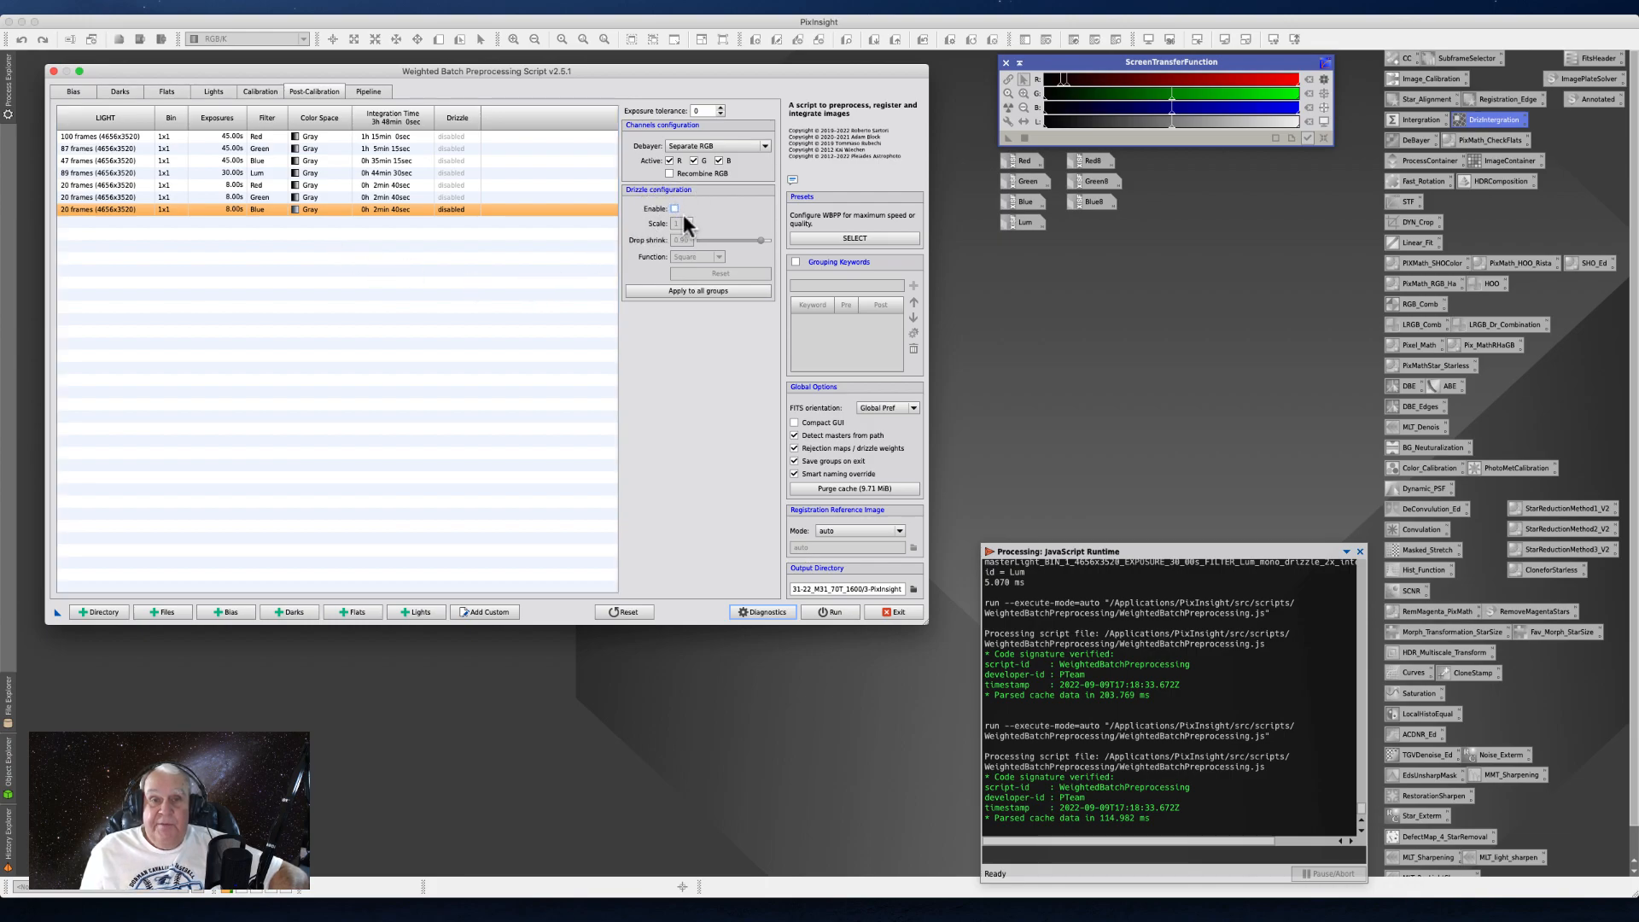
click(673, 209)
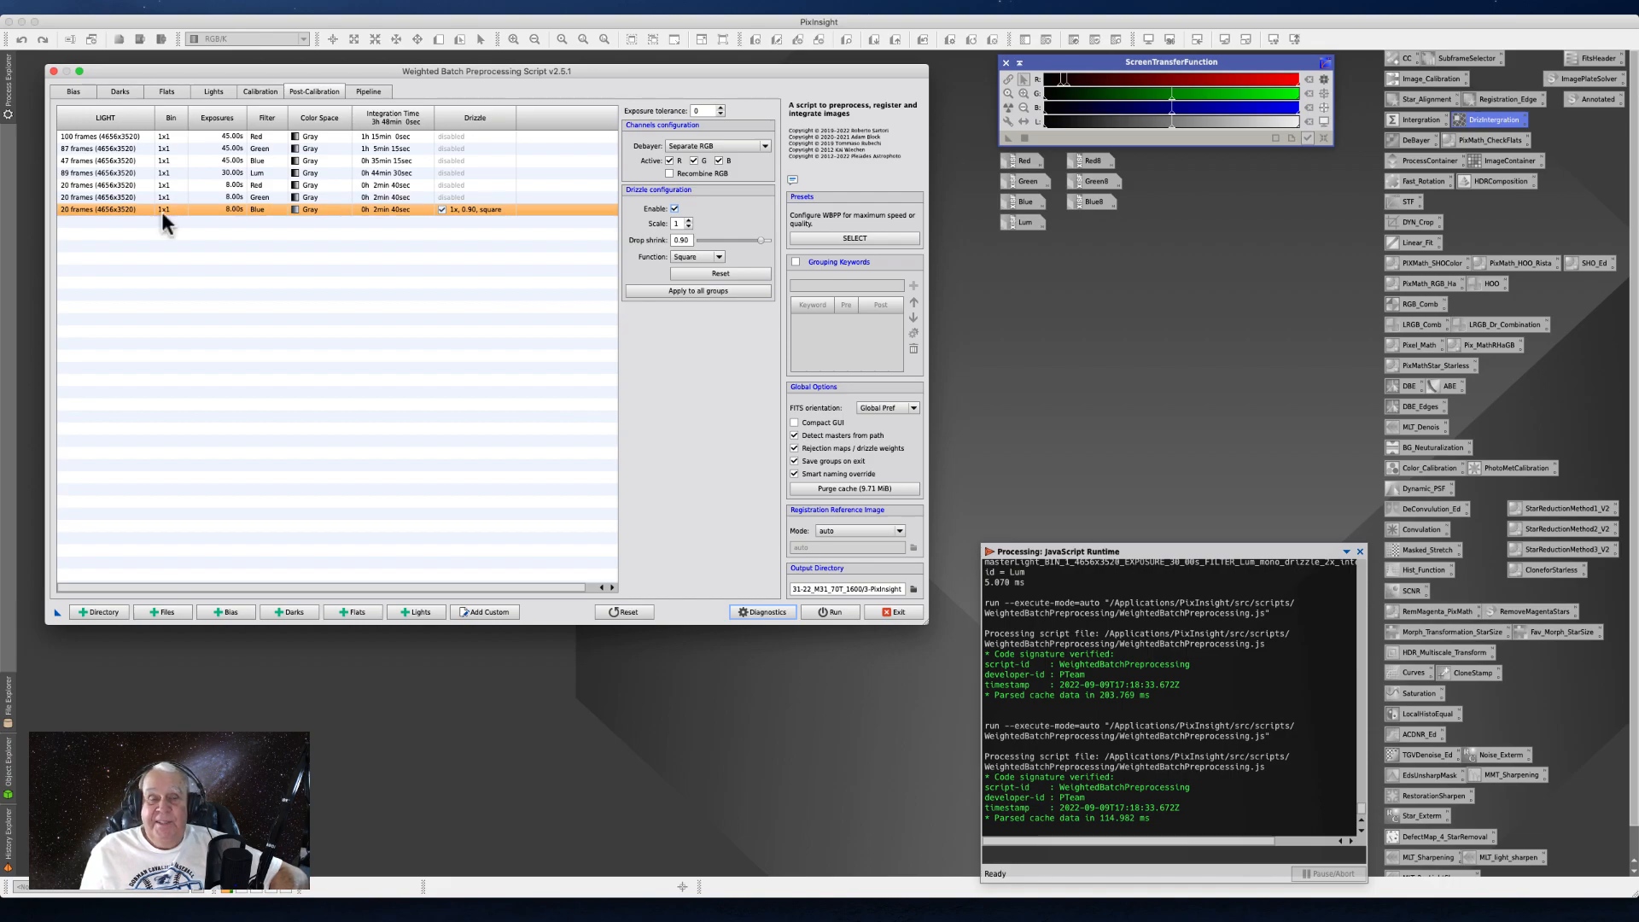
- Check the pipeline's list of operations and apply the drizzle configuration to all light-frame groups
click(381, 86)
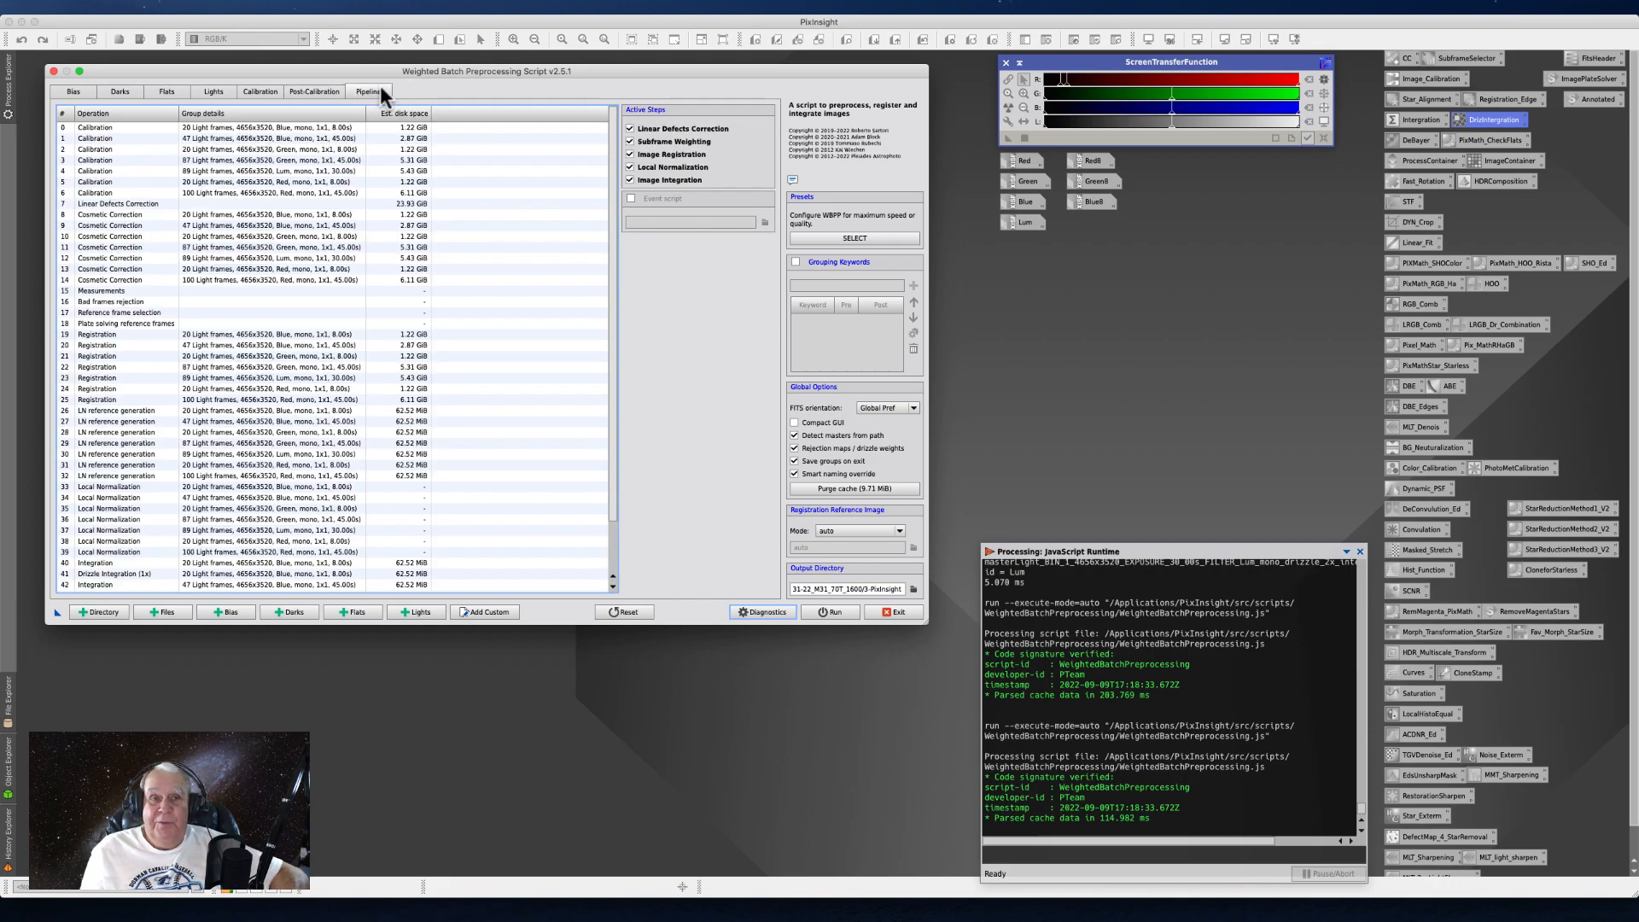
click(328, 92)
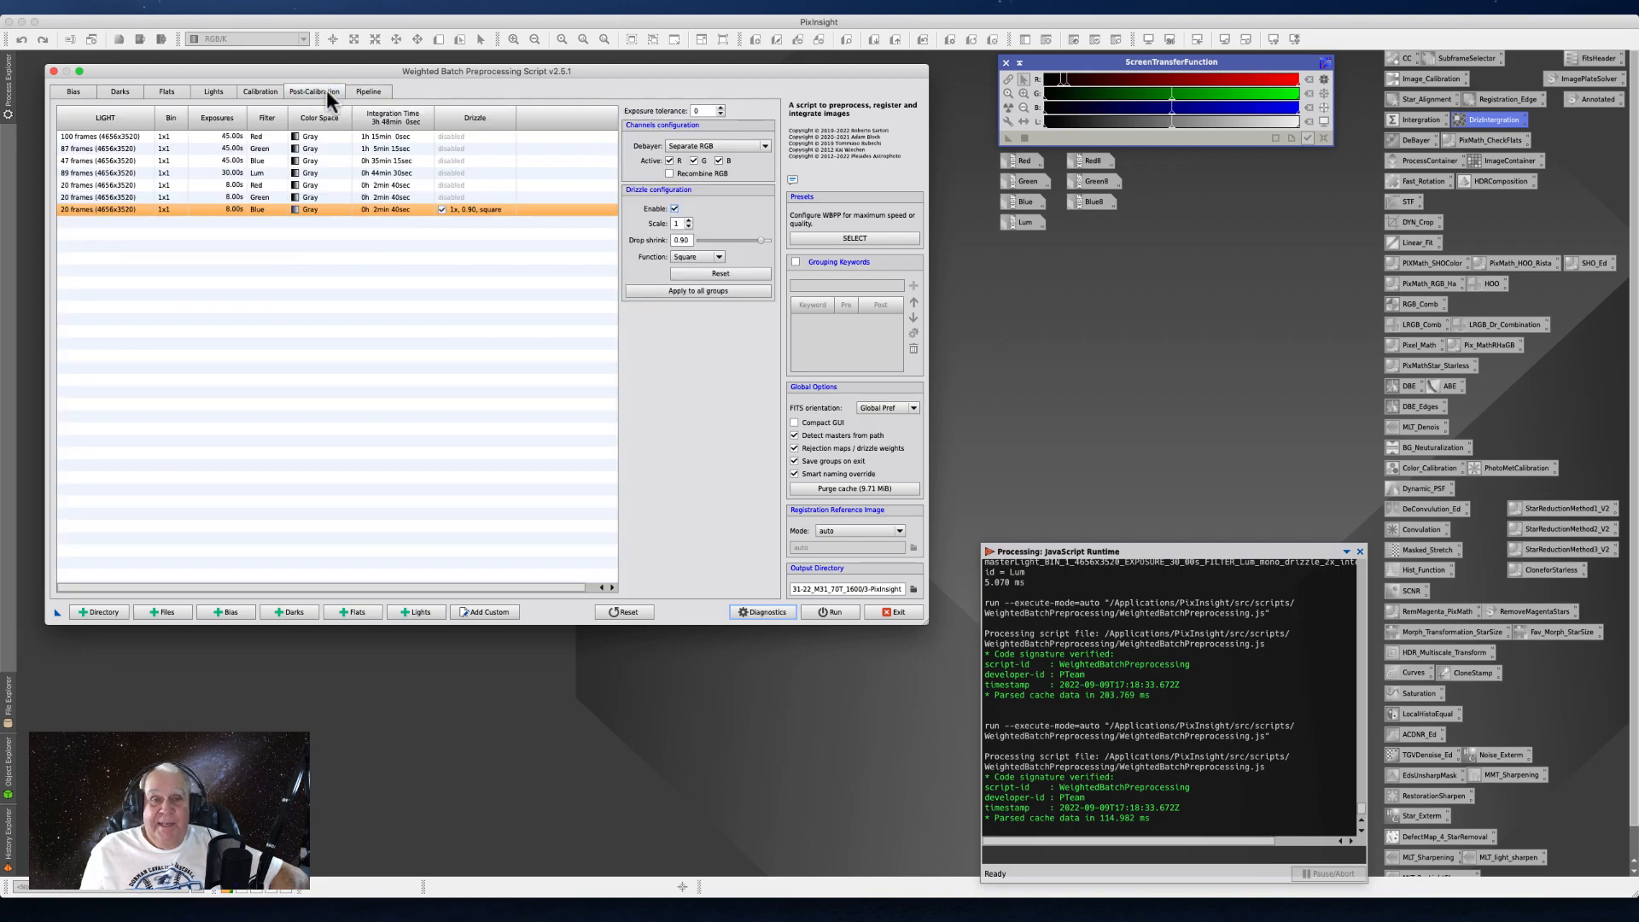
click(645, 290)
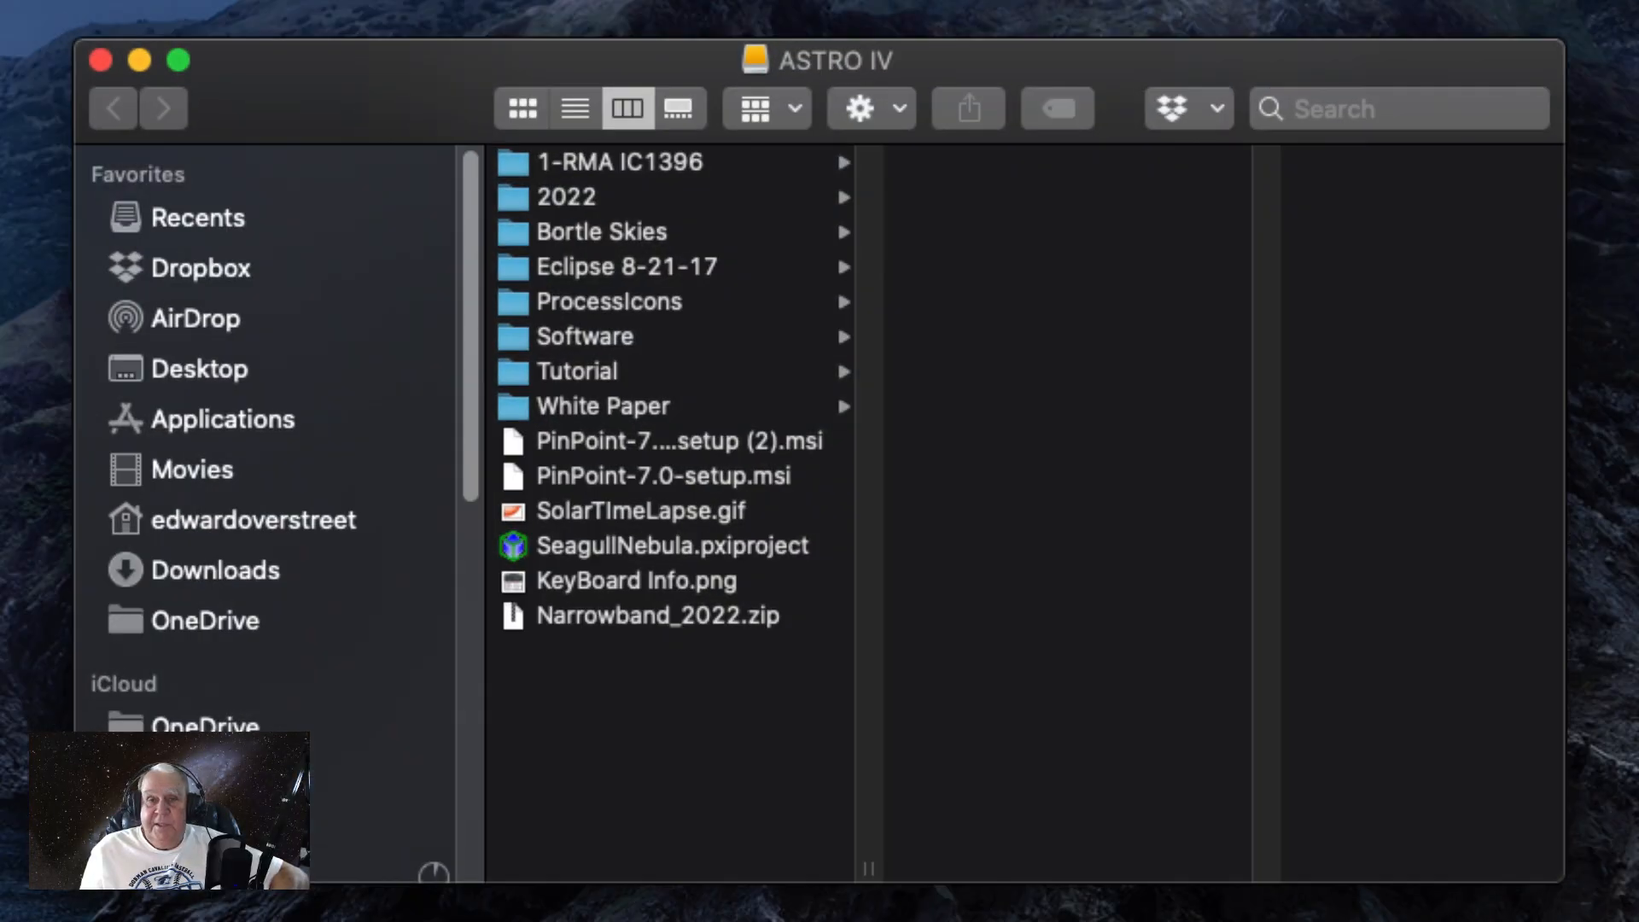
- In Finder, view the master files of the 2-PixInsight folder under 2022, 9-SEP, 8-31-22_M31_70T_1600 on ASTRO IV
click(547, 198)
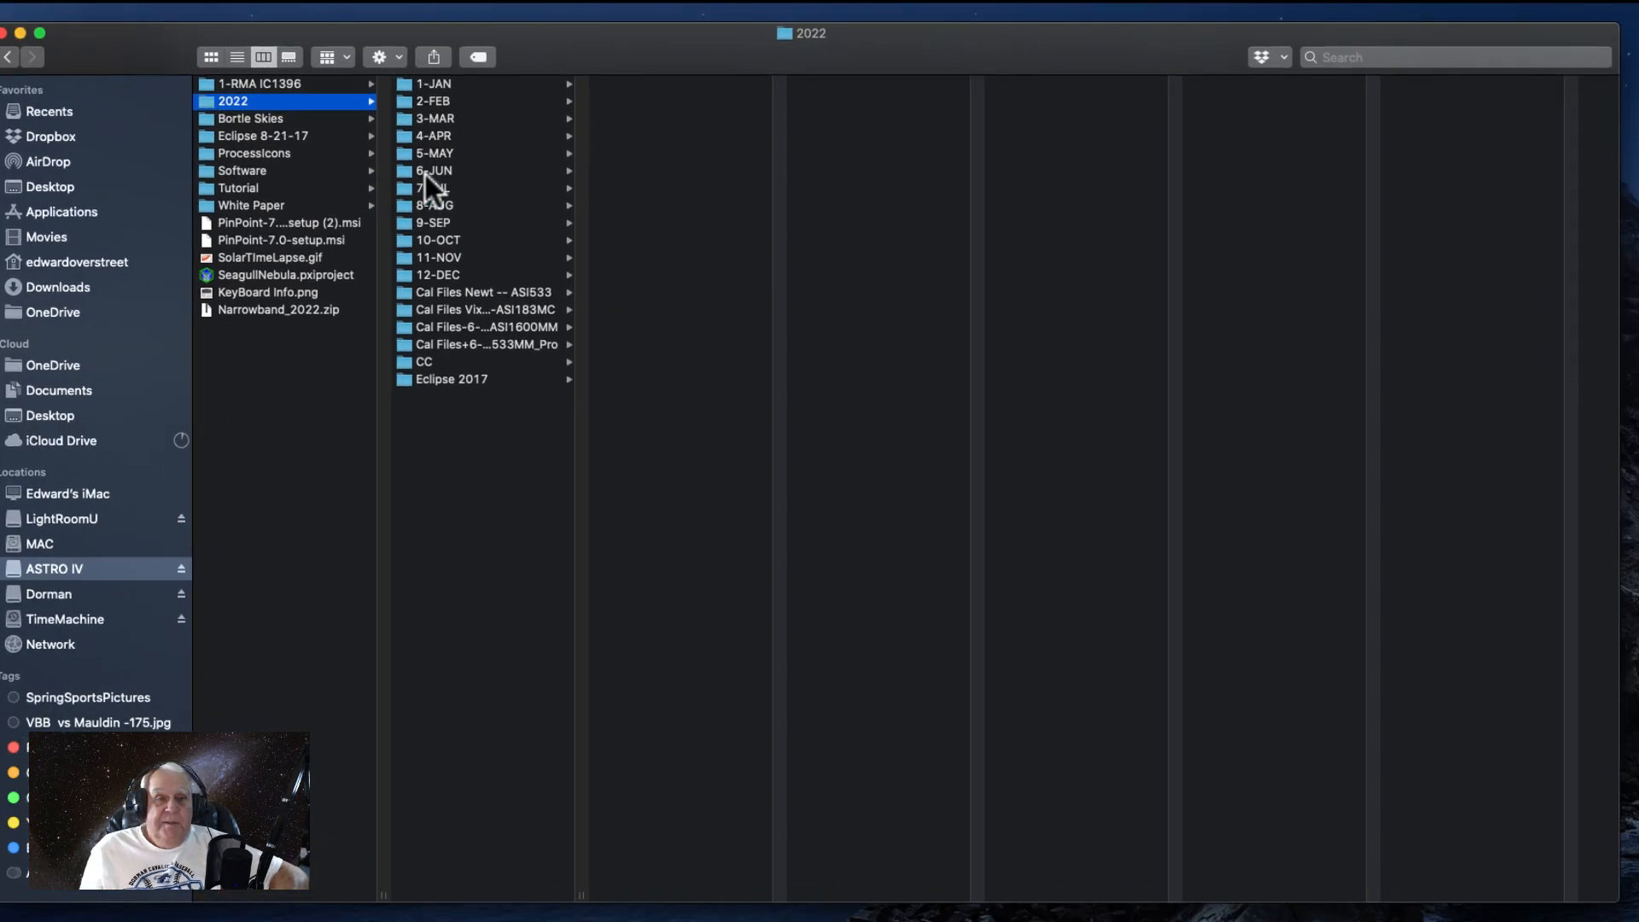
click(437, 224)
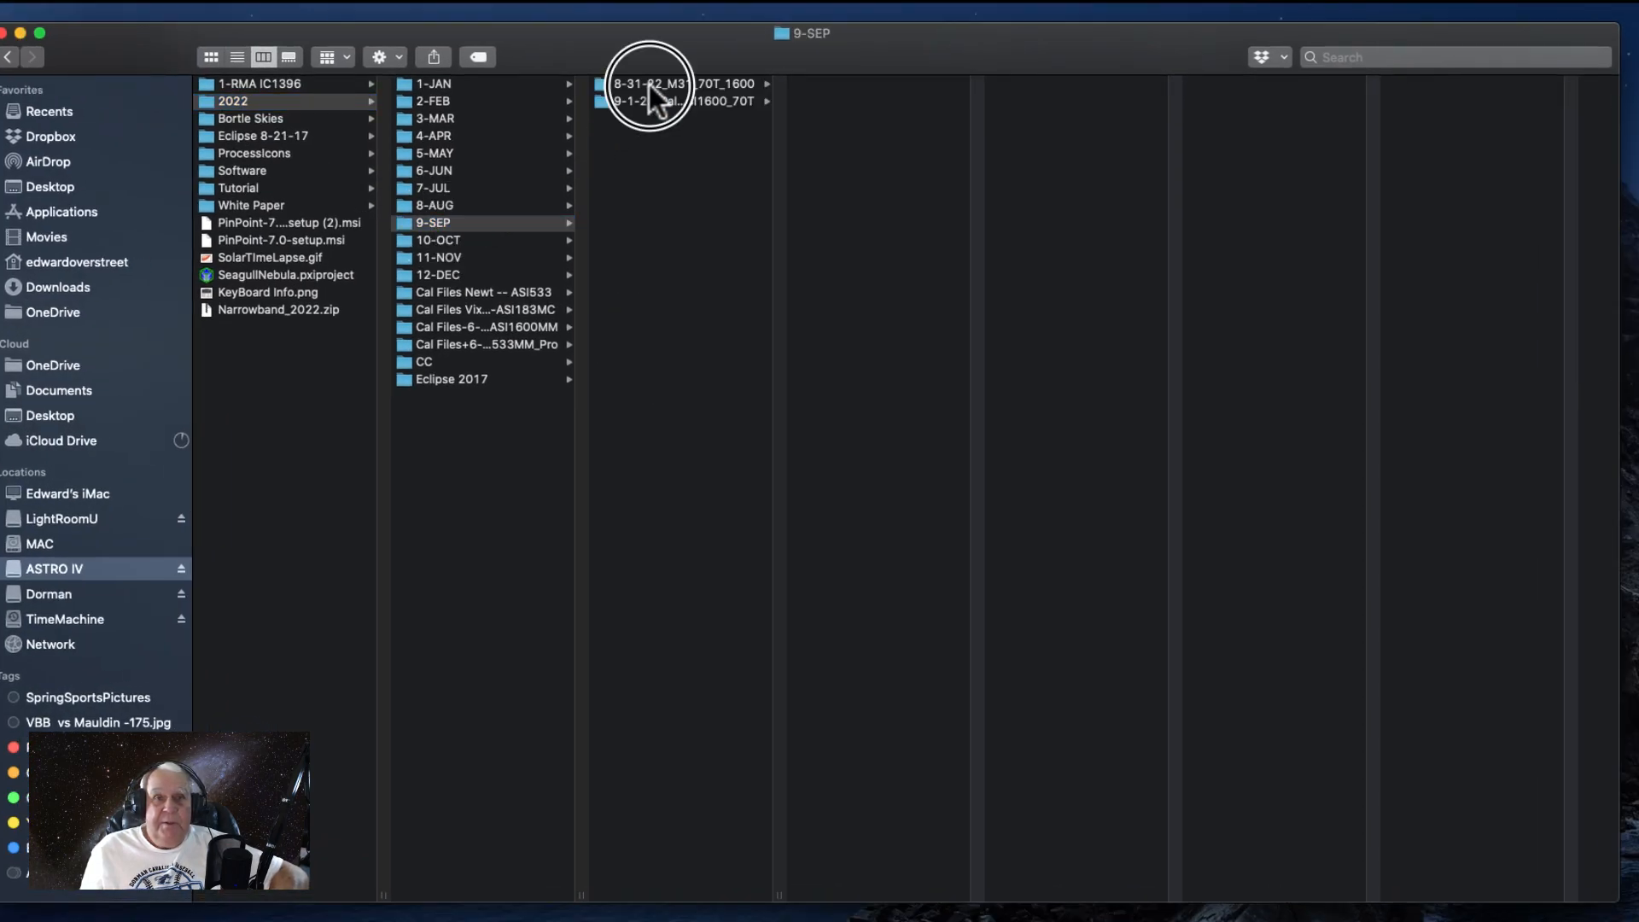
click(653, 84)
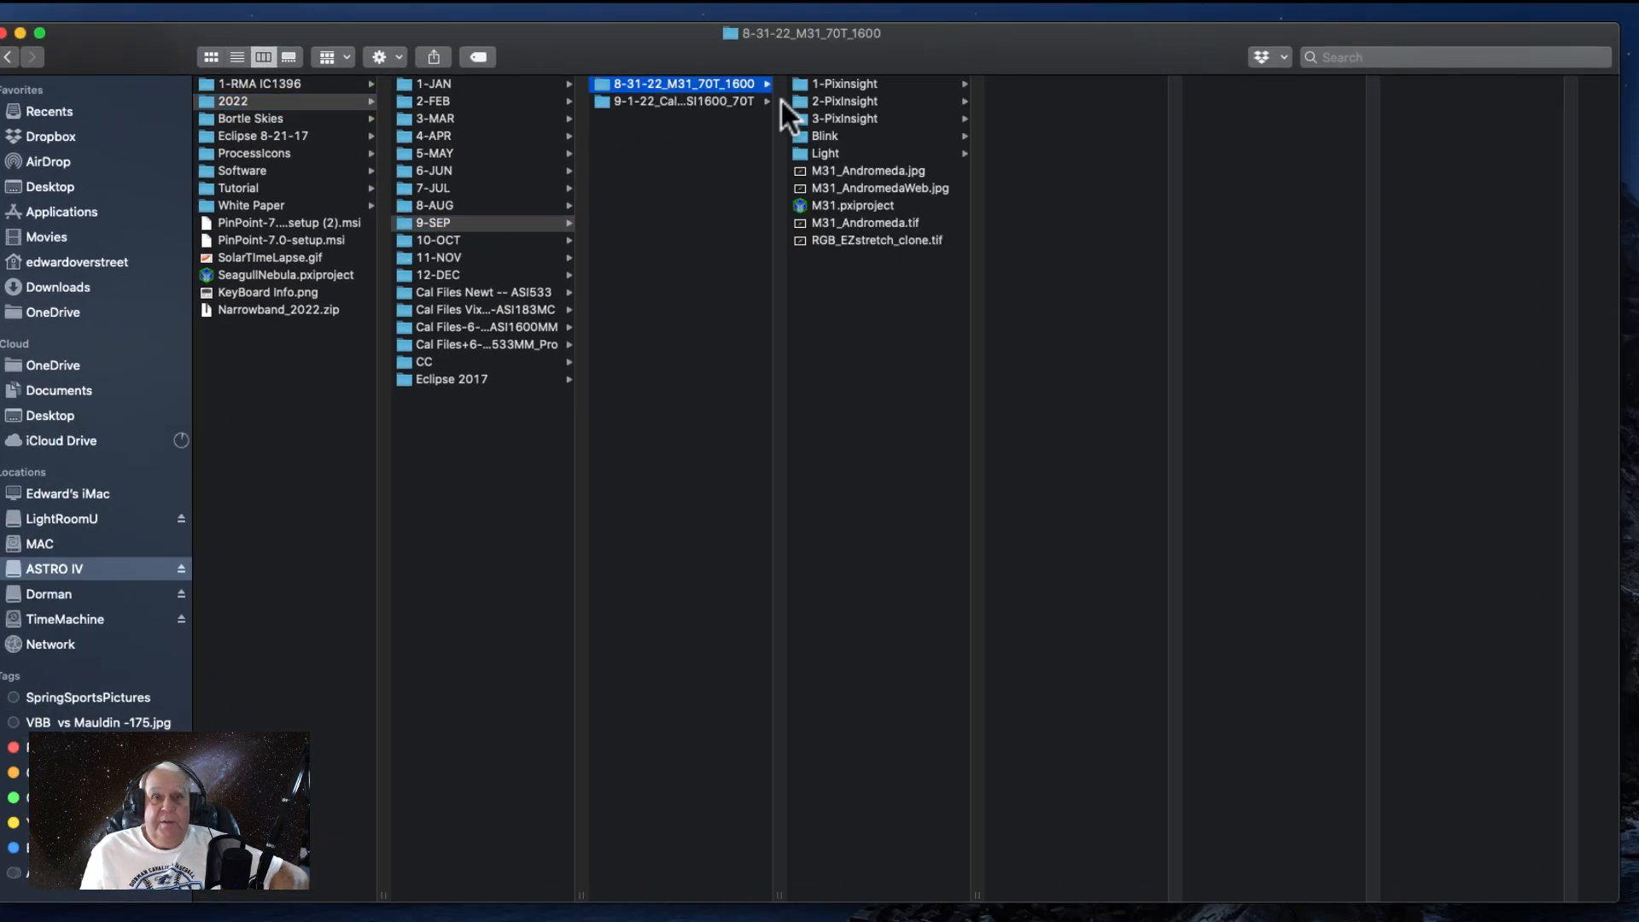
click(871, 104)
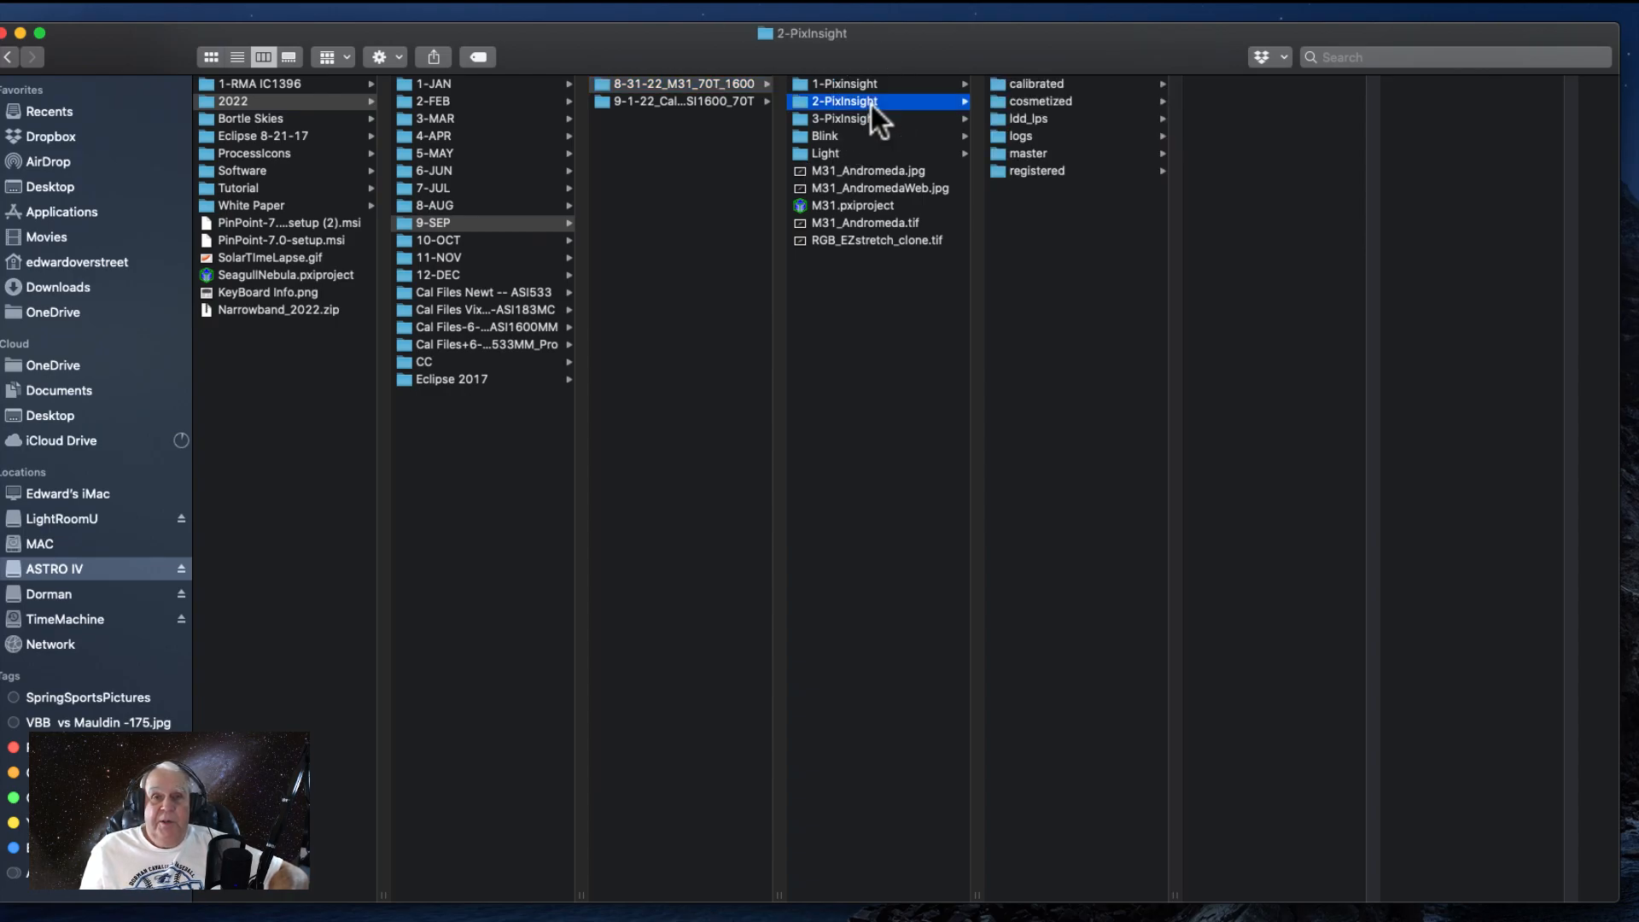
click(1029, 158)
drag(612, 59, 350, 51)
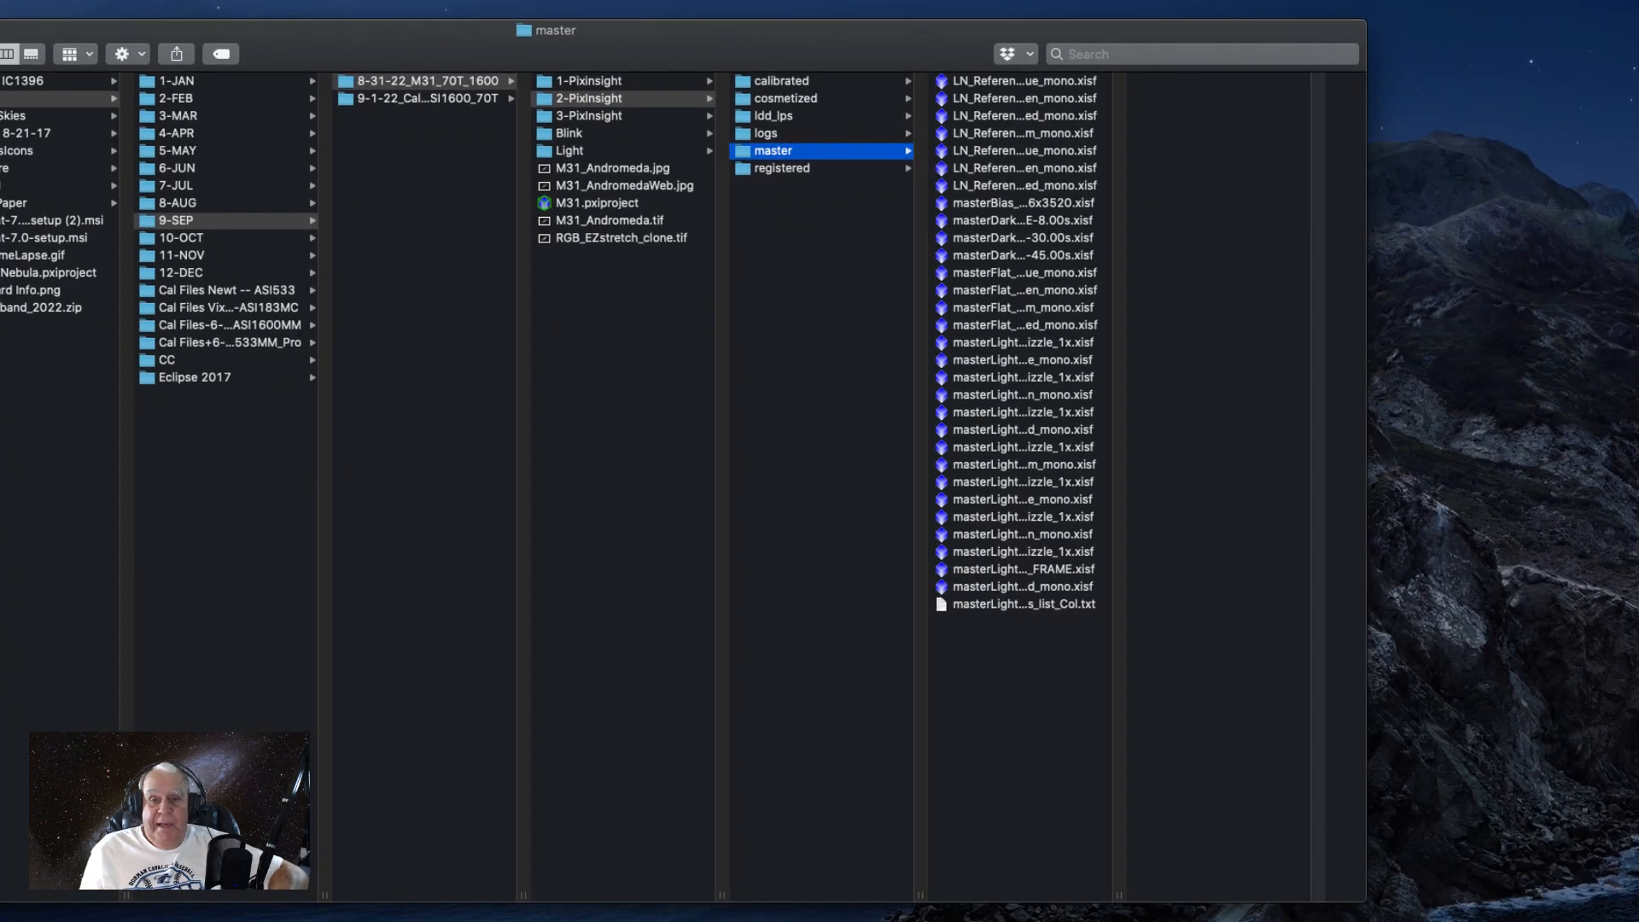
- Widen the master file list to show full names and compare file details of the 45-second Red and Green drizzled and non-drizzled masters
drag(1121, 894, 1501, 885)
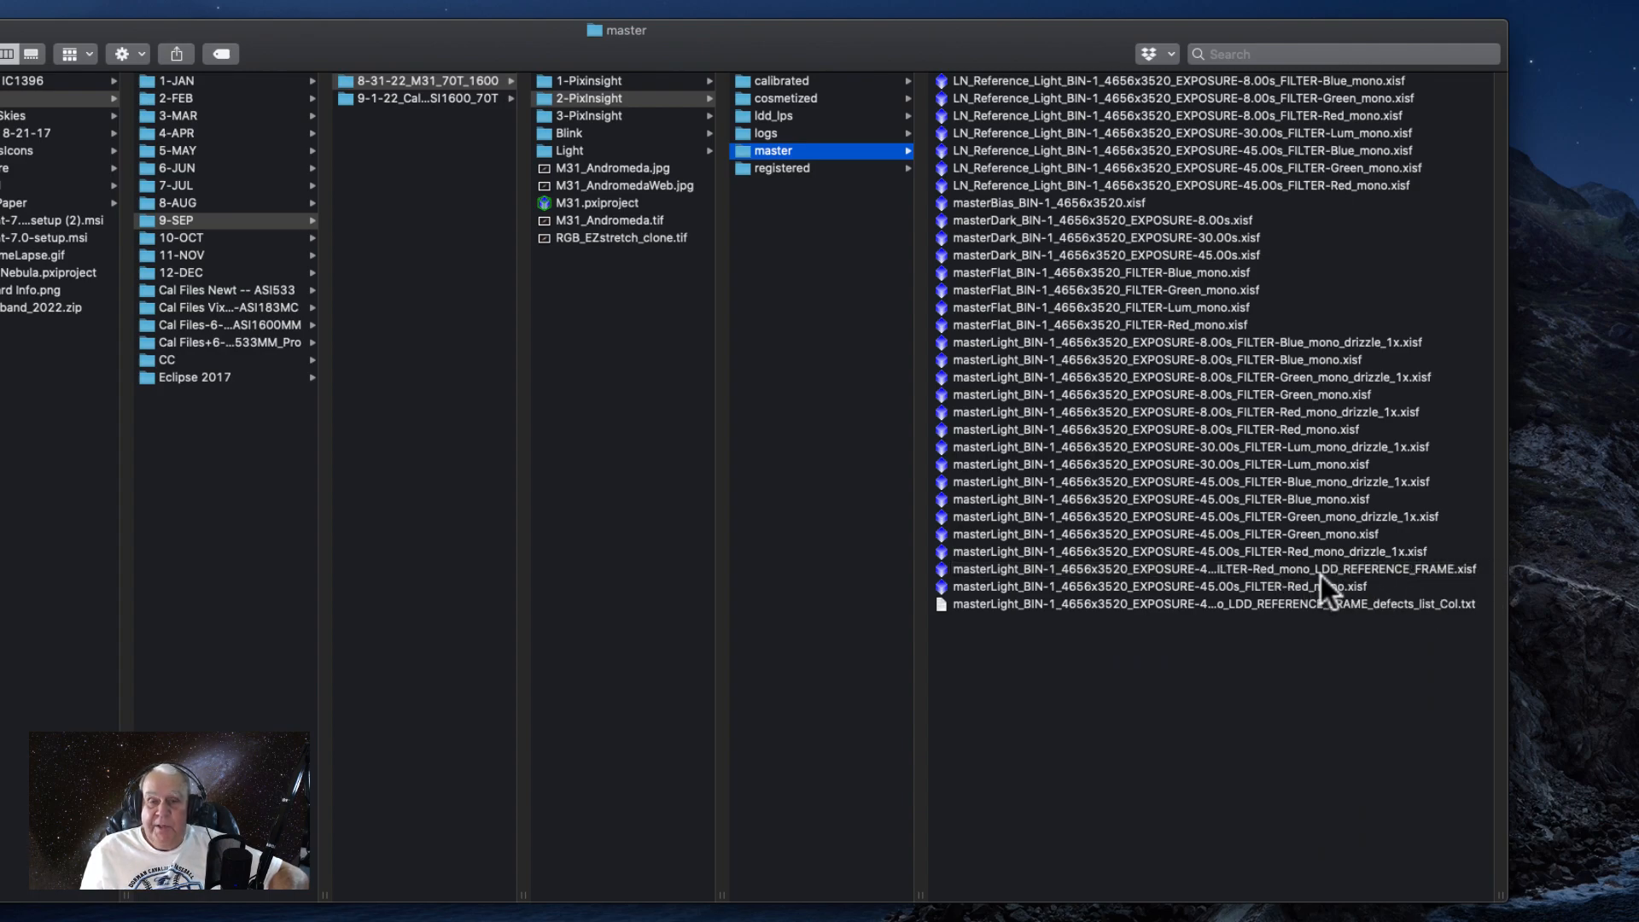
click(1284, 550)
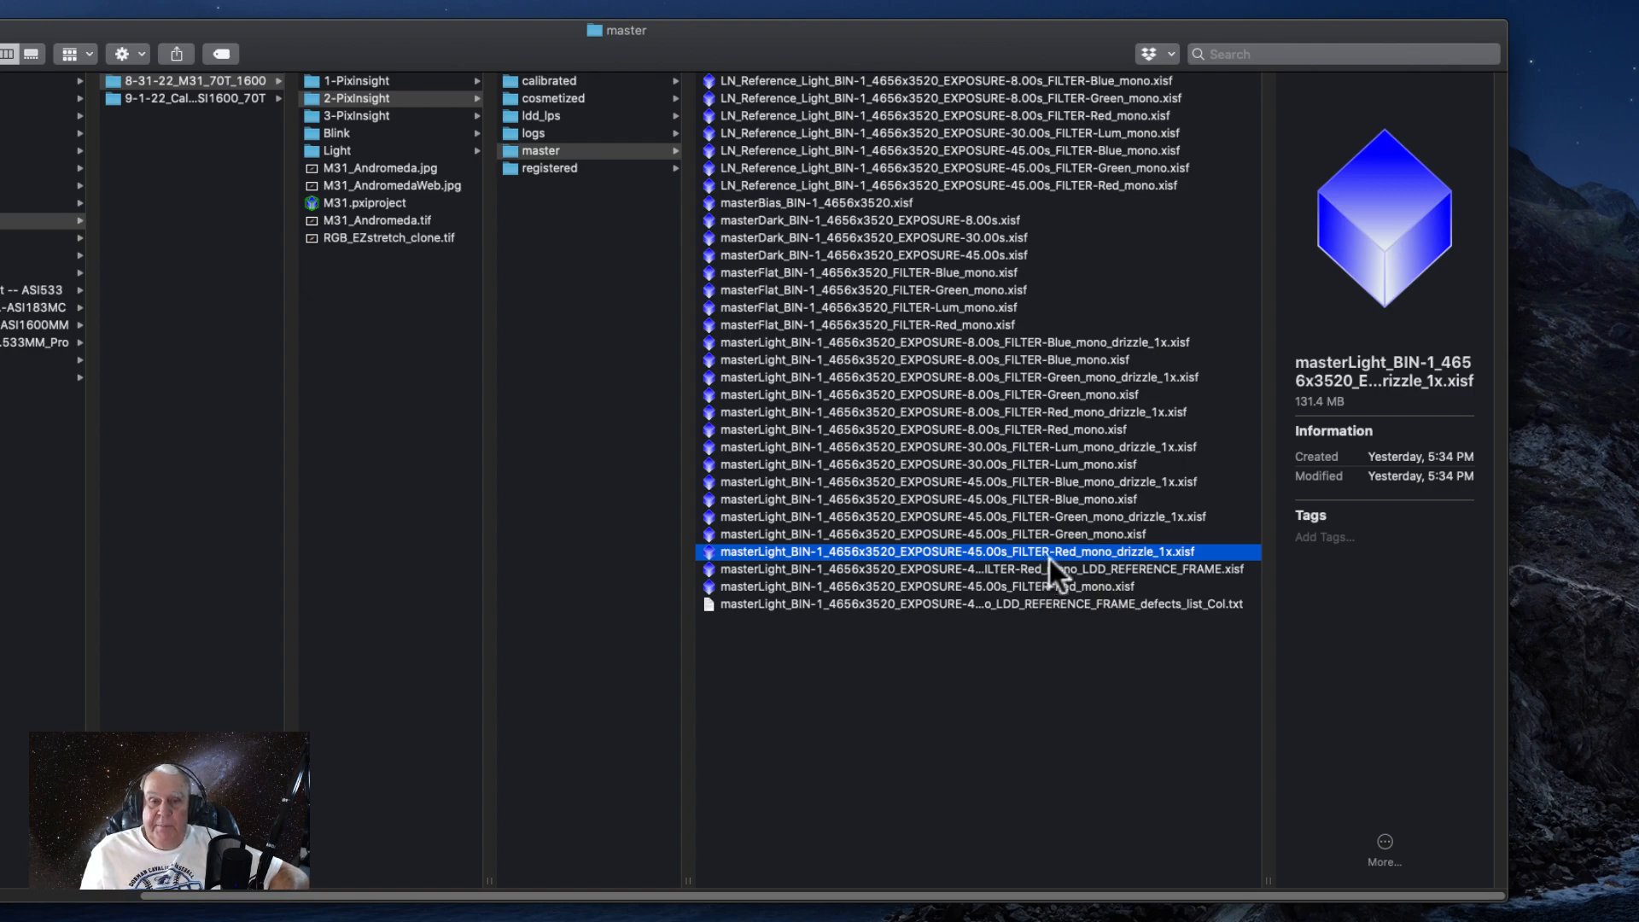
click(1079, 529)
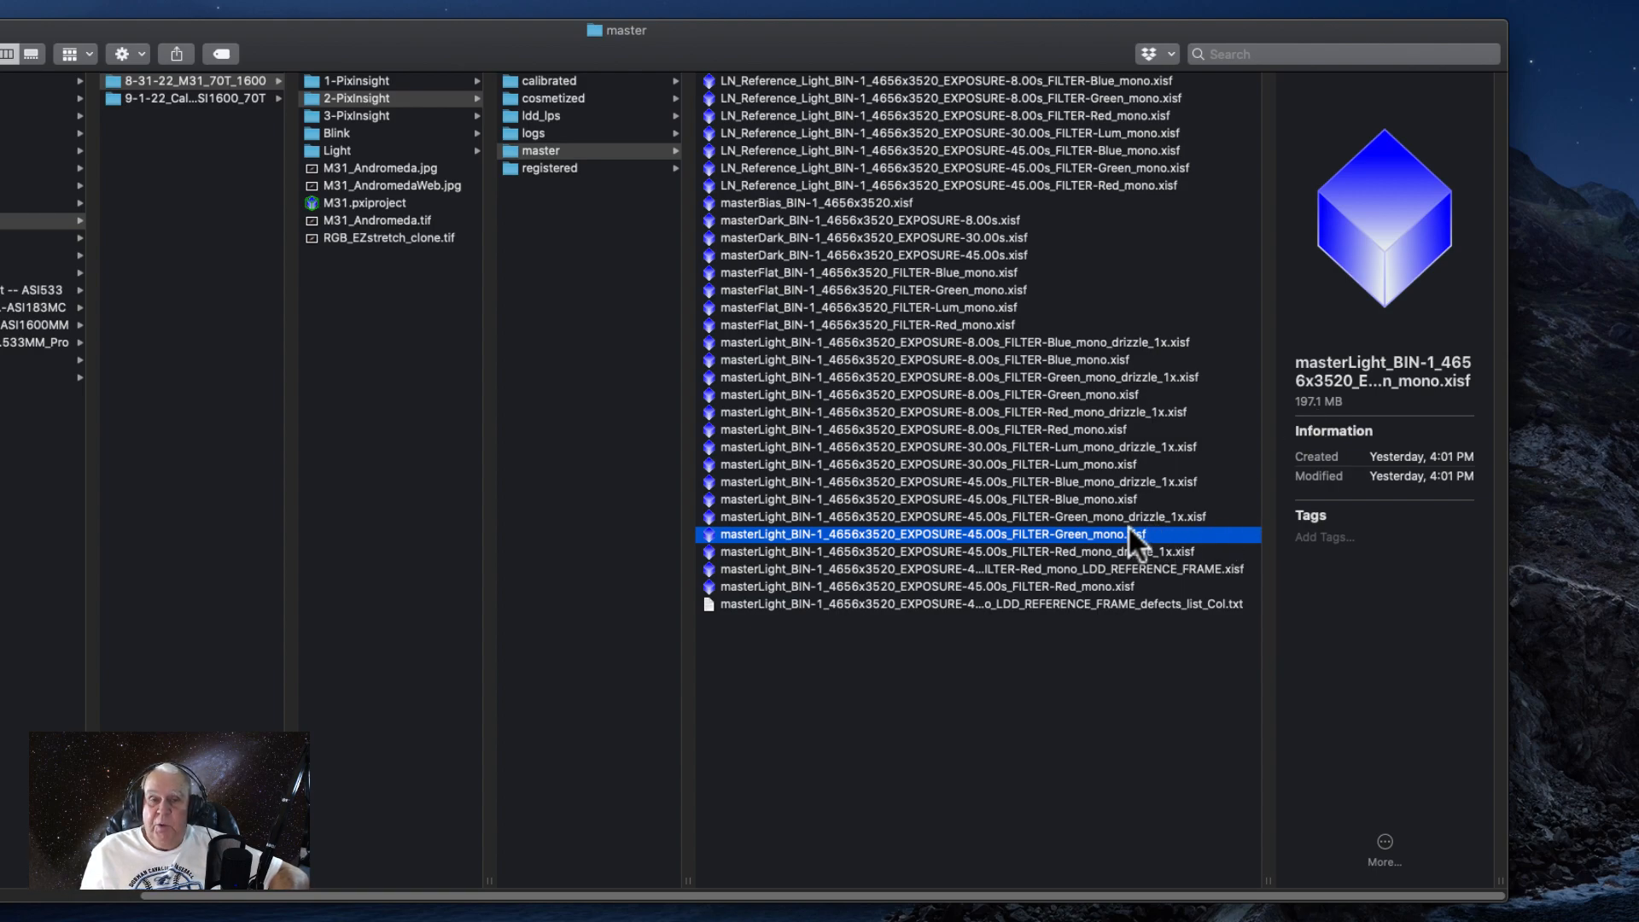
click(1113, 514)
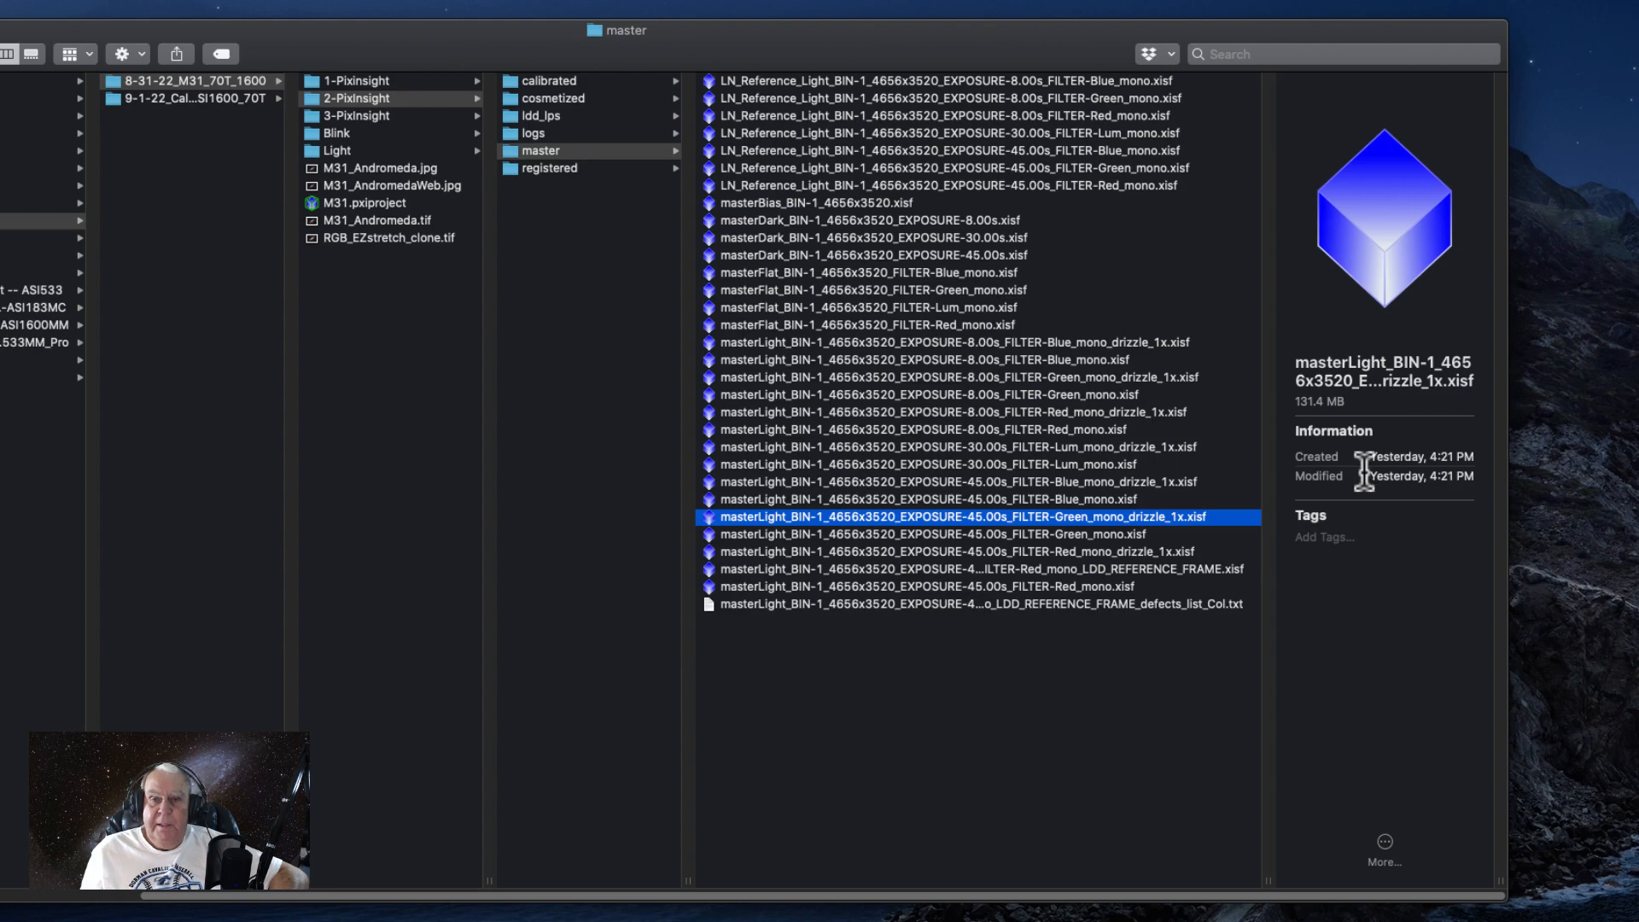
click(1102, 534)
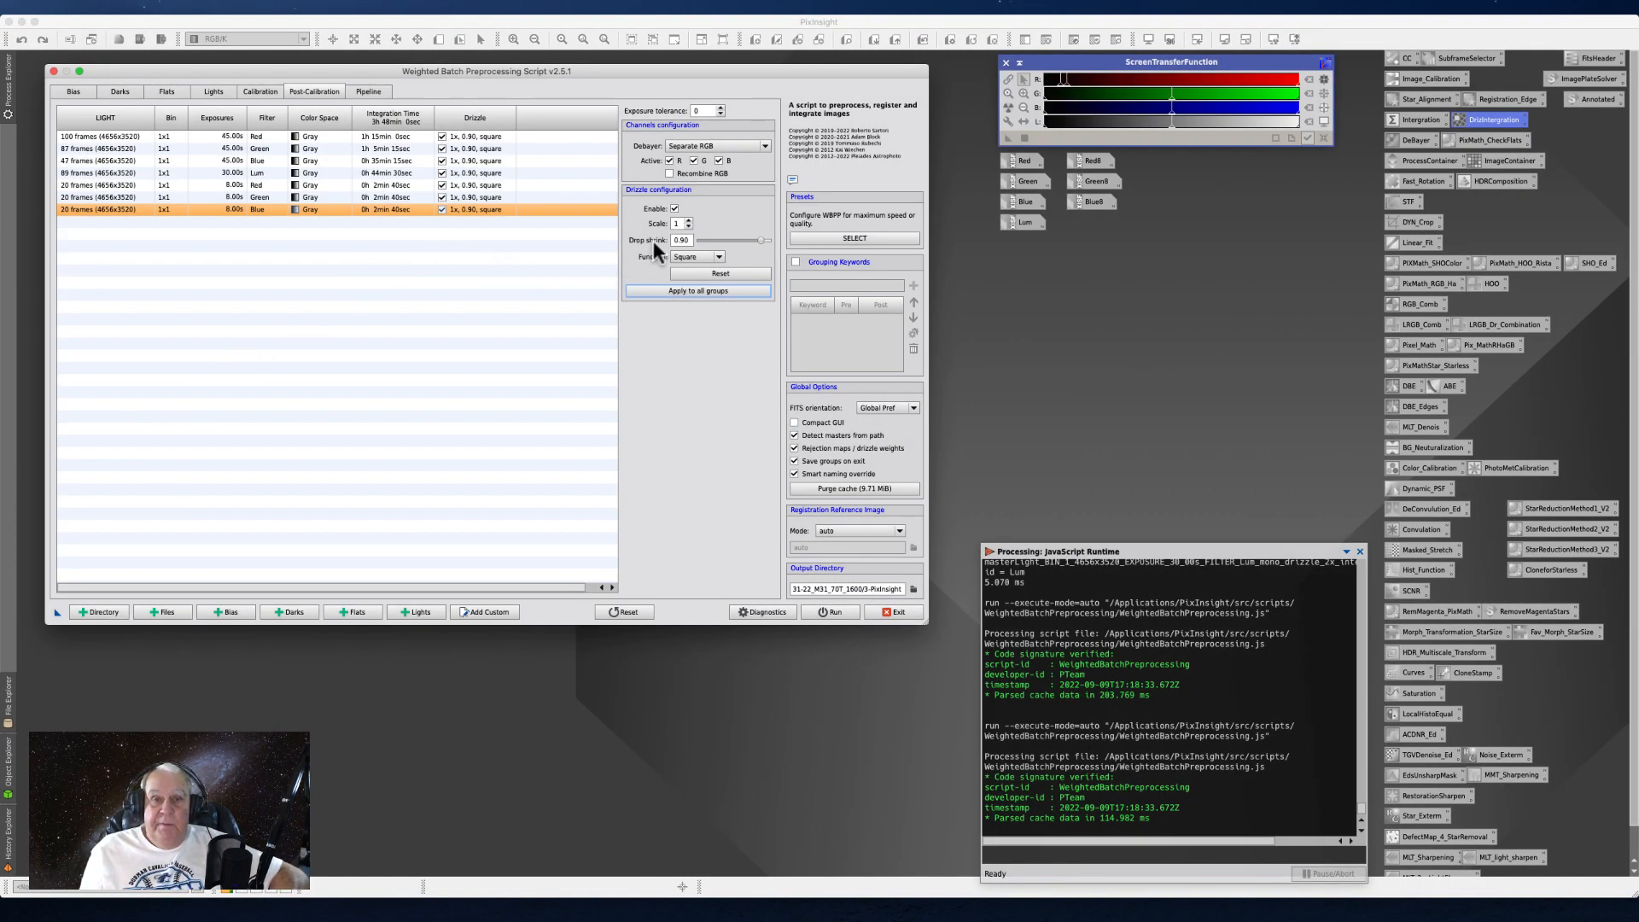
- Back in PixInsight, set the drizzle scale to 2 for the 8-second Blue frames and apply the drizzle configuration to all groups
click(688, 222)
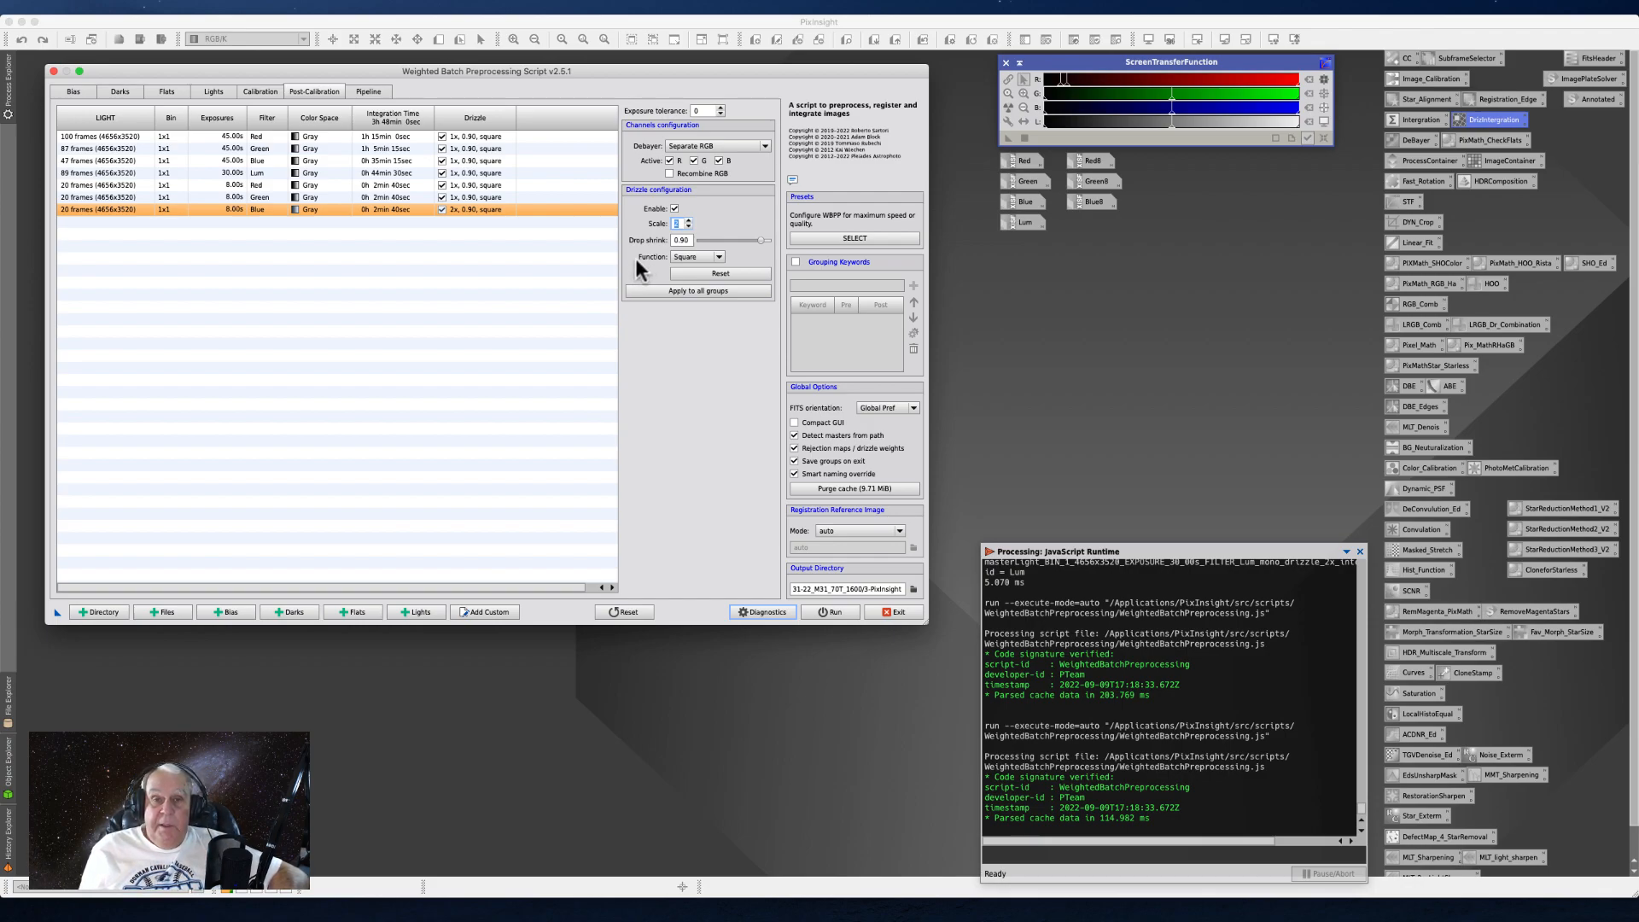
mouse_move(639, 261)
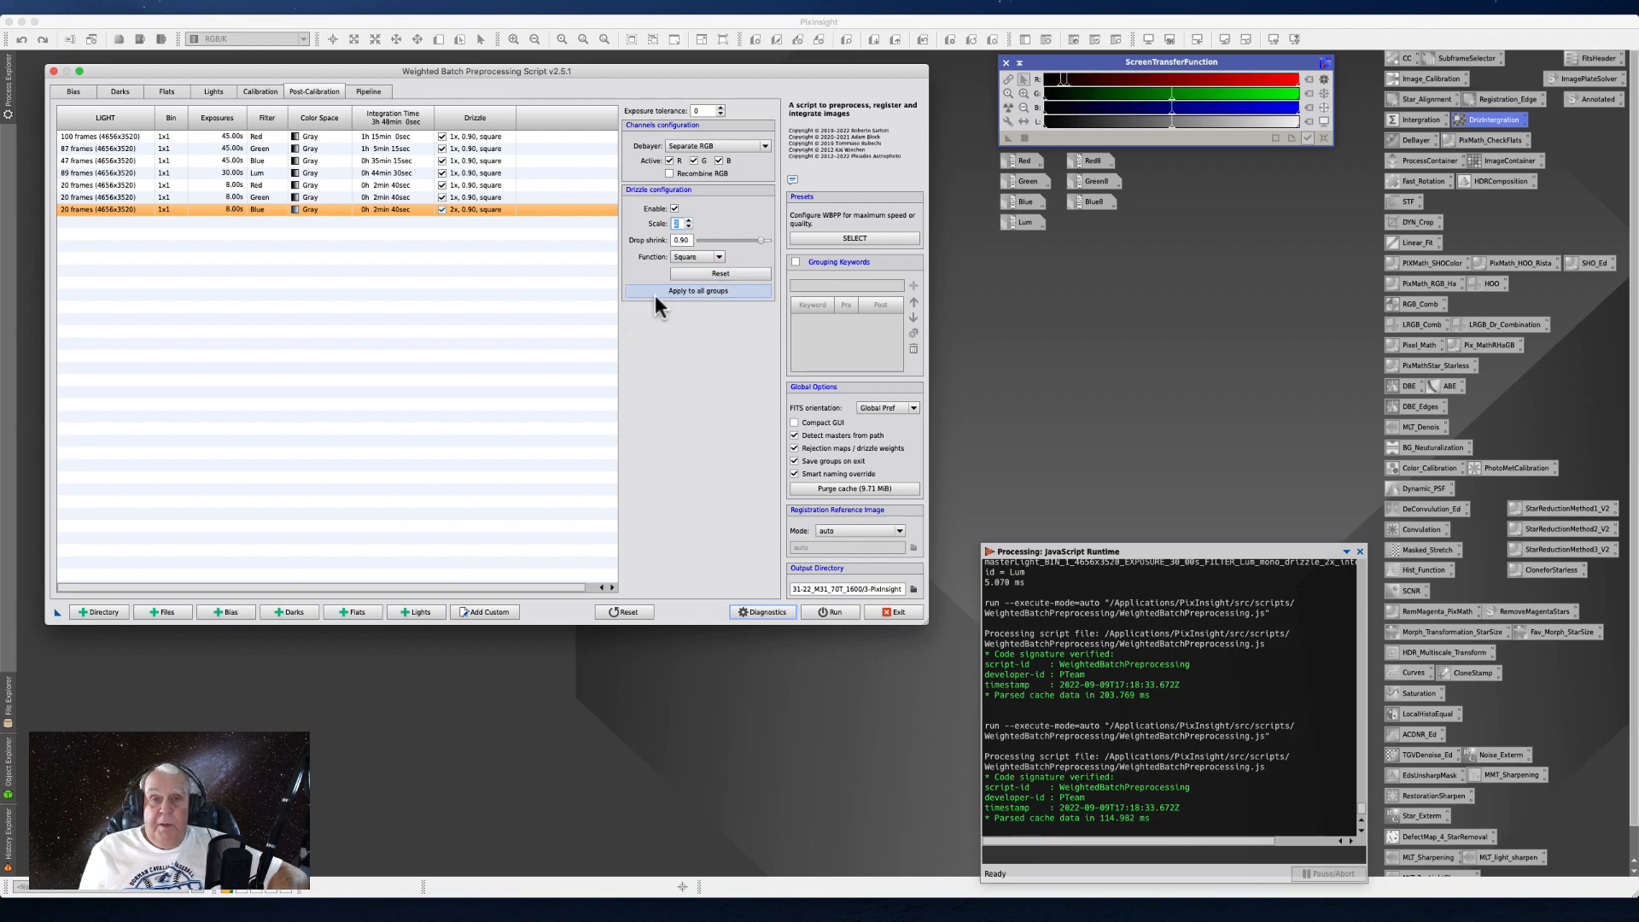
click(659, 291)
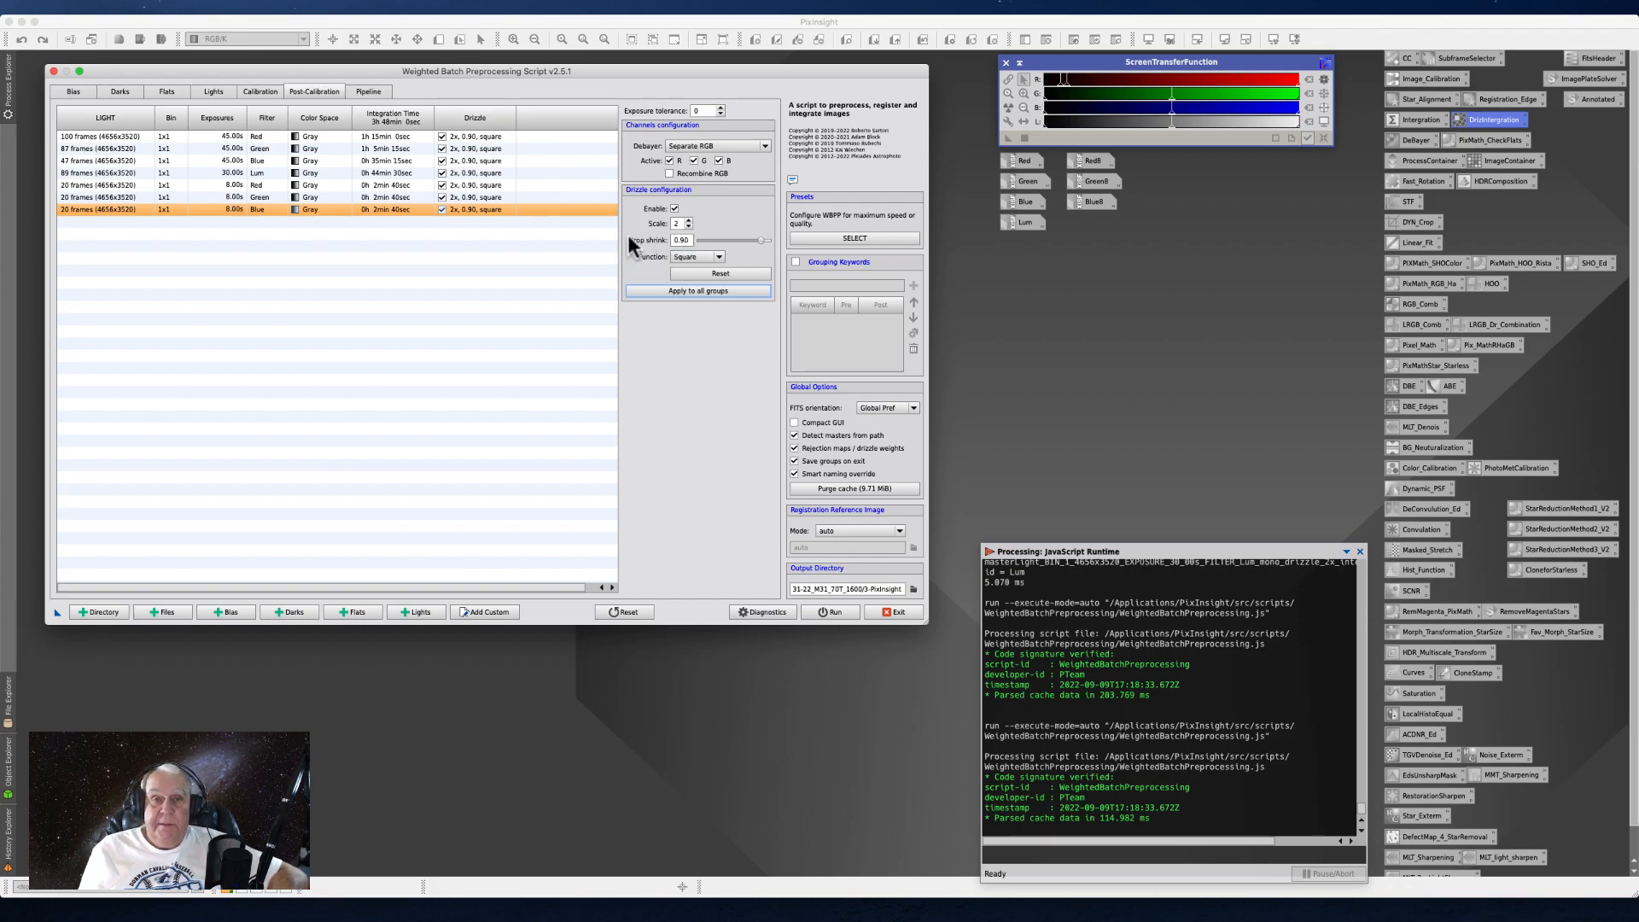
mouse_move(629, 239)
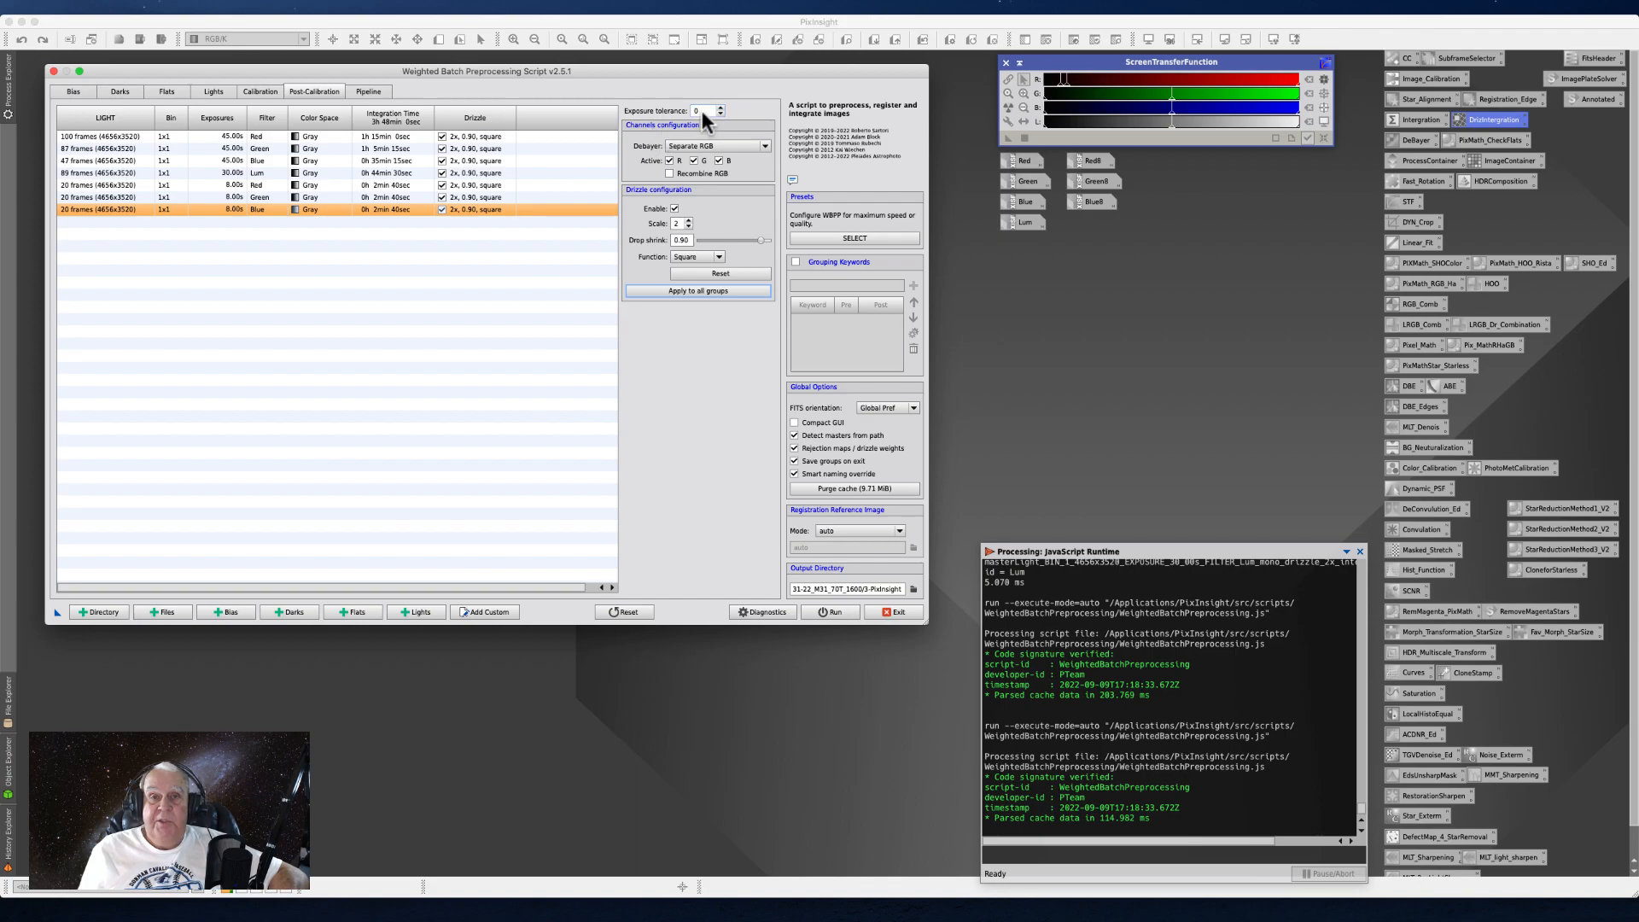
- Check the pipeline operations and the Lights settings, and exit the Weighted Batch Preprocessing script without running it
click(367, 93)
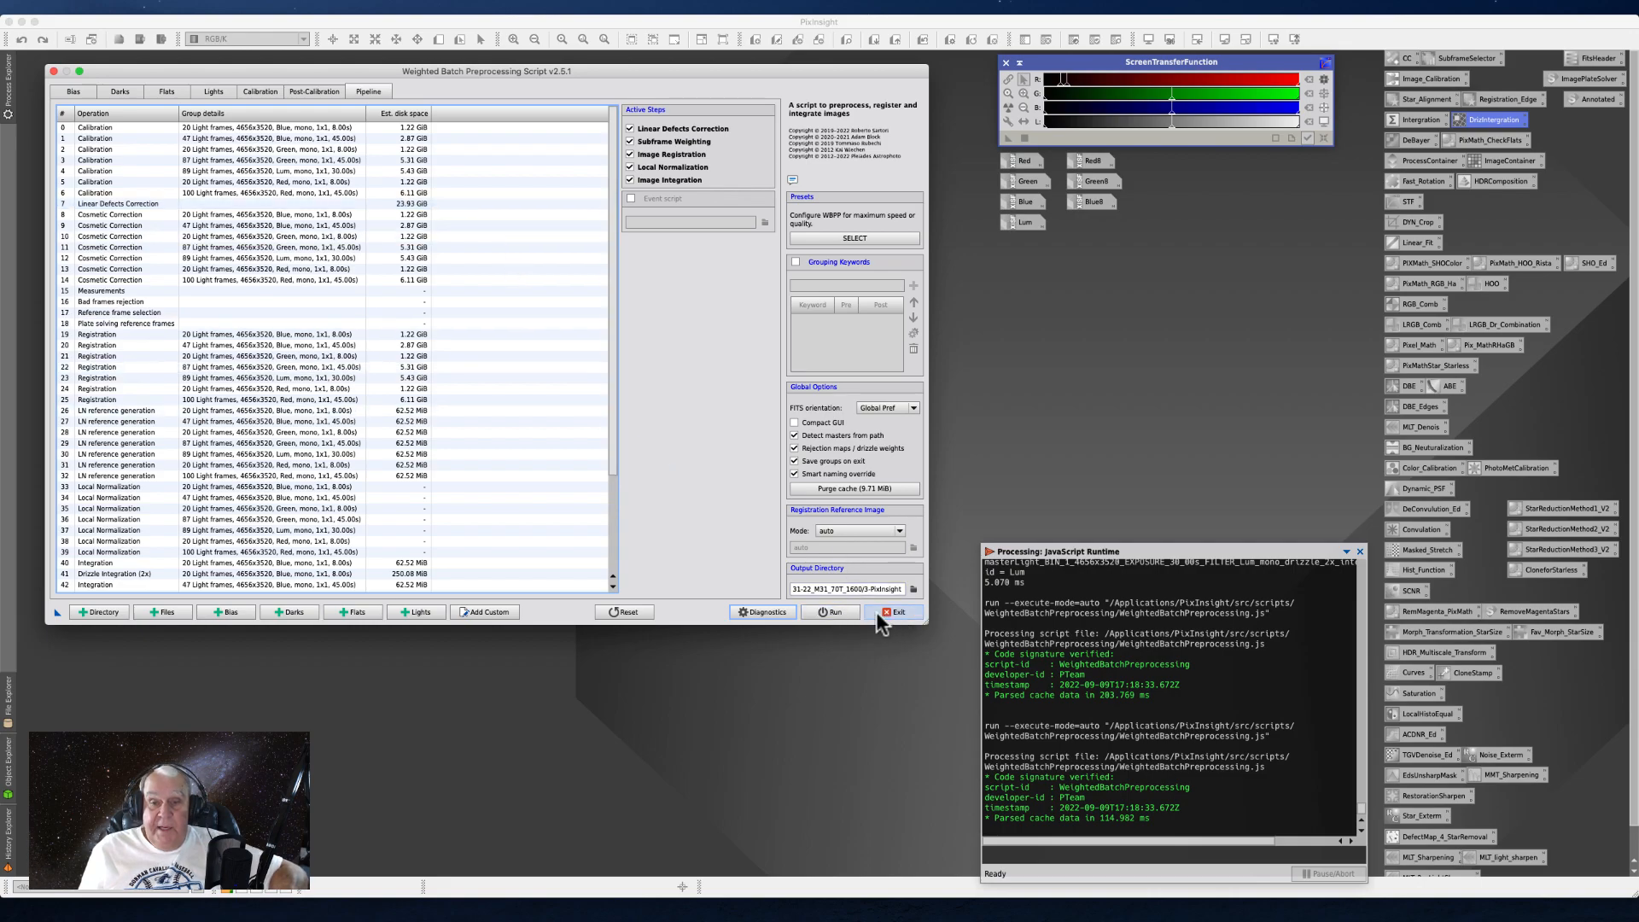
click(211, 92)
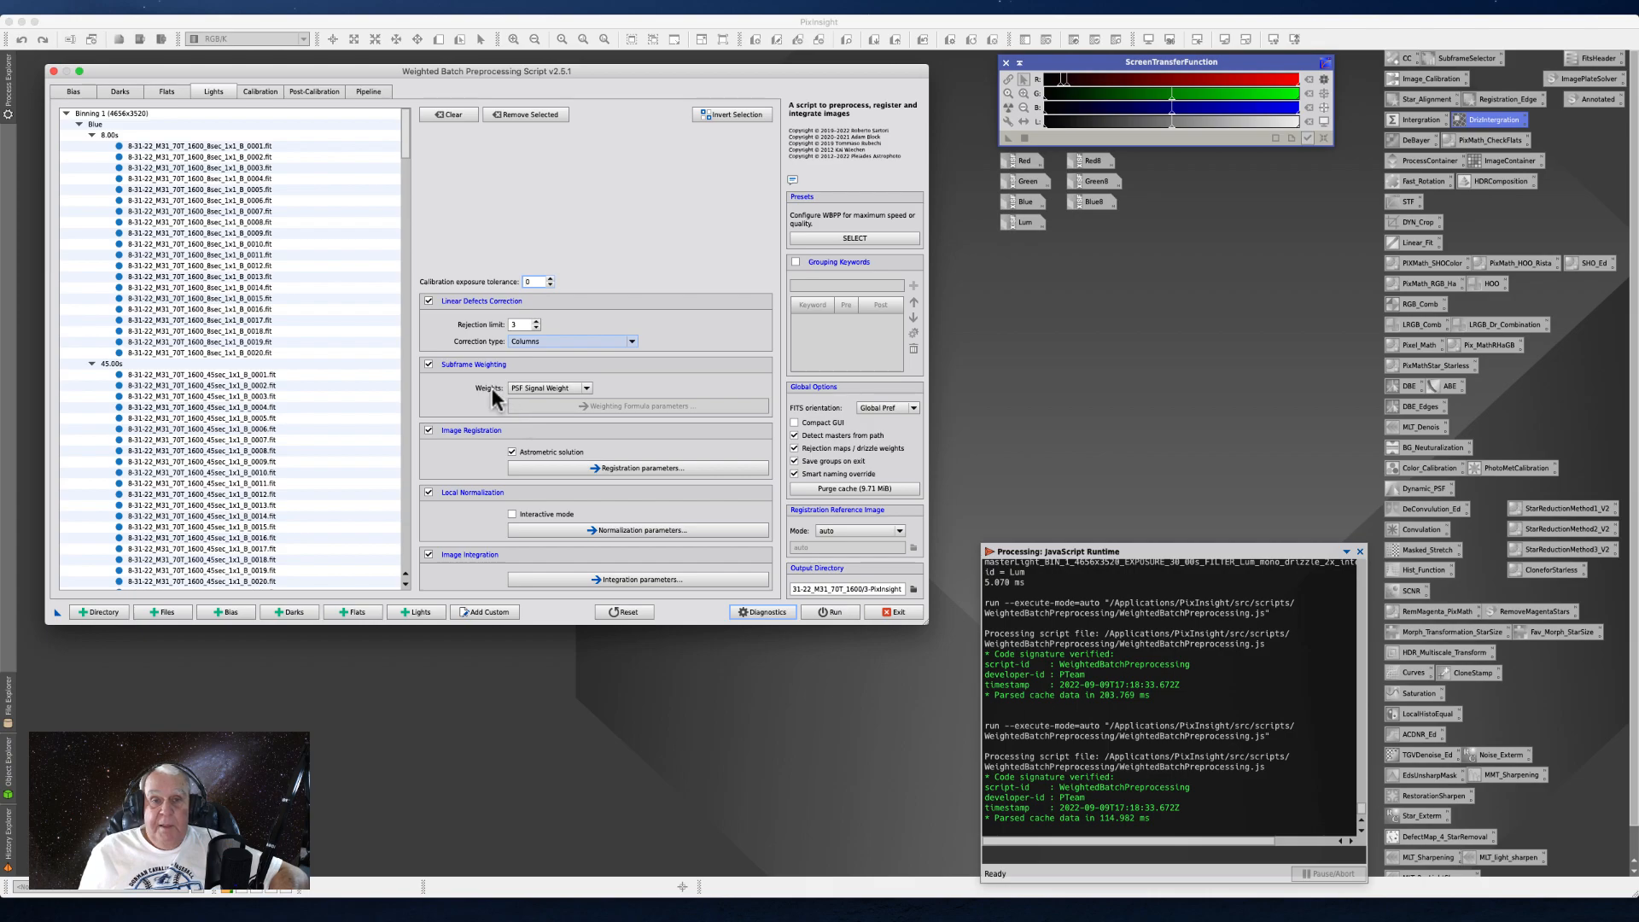
click(893, 615)
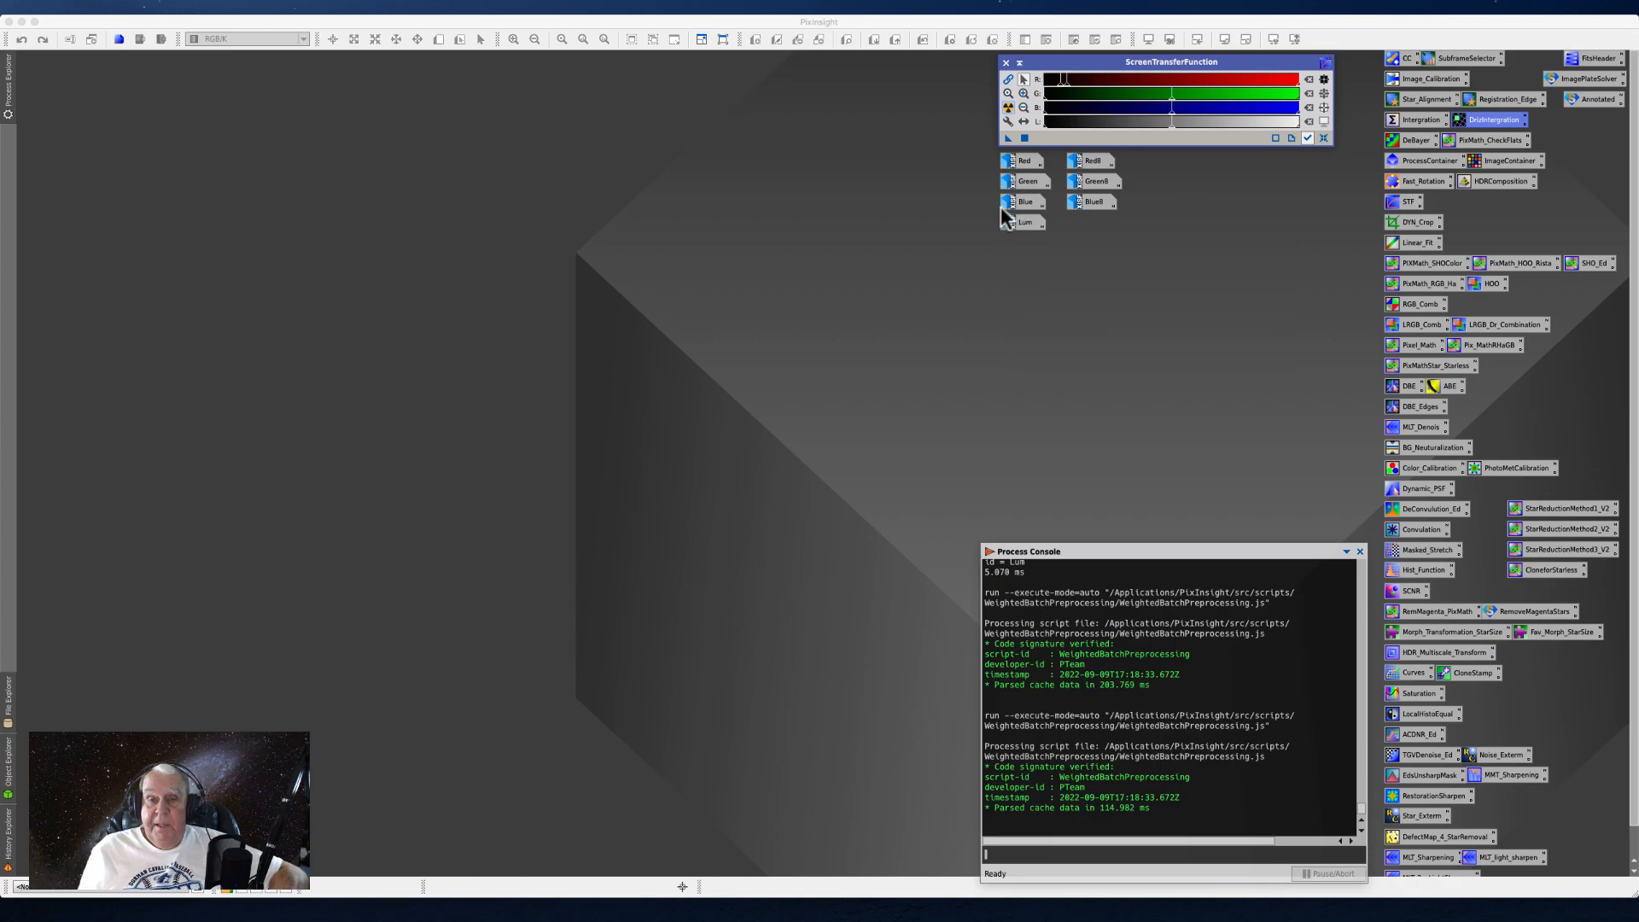
- Restore the iconized Green image, position its window in the workspace, and inspect its stars and background at close range
click(1024, 183)
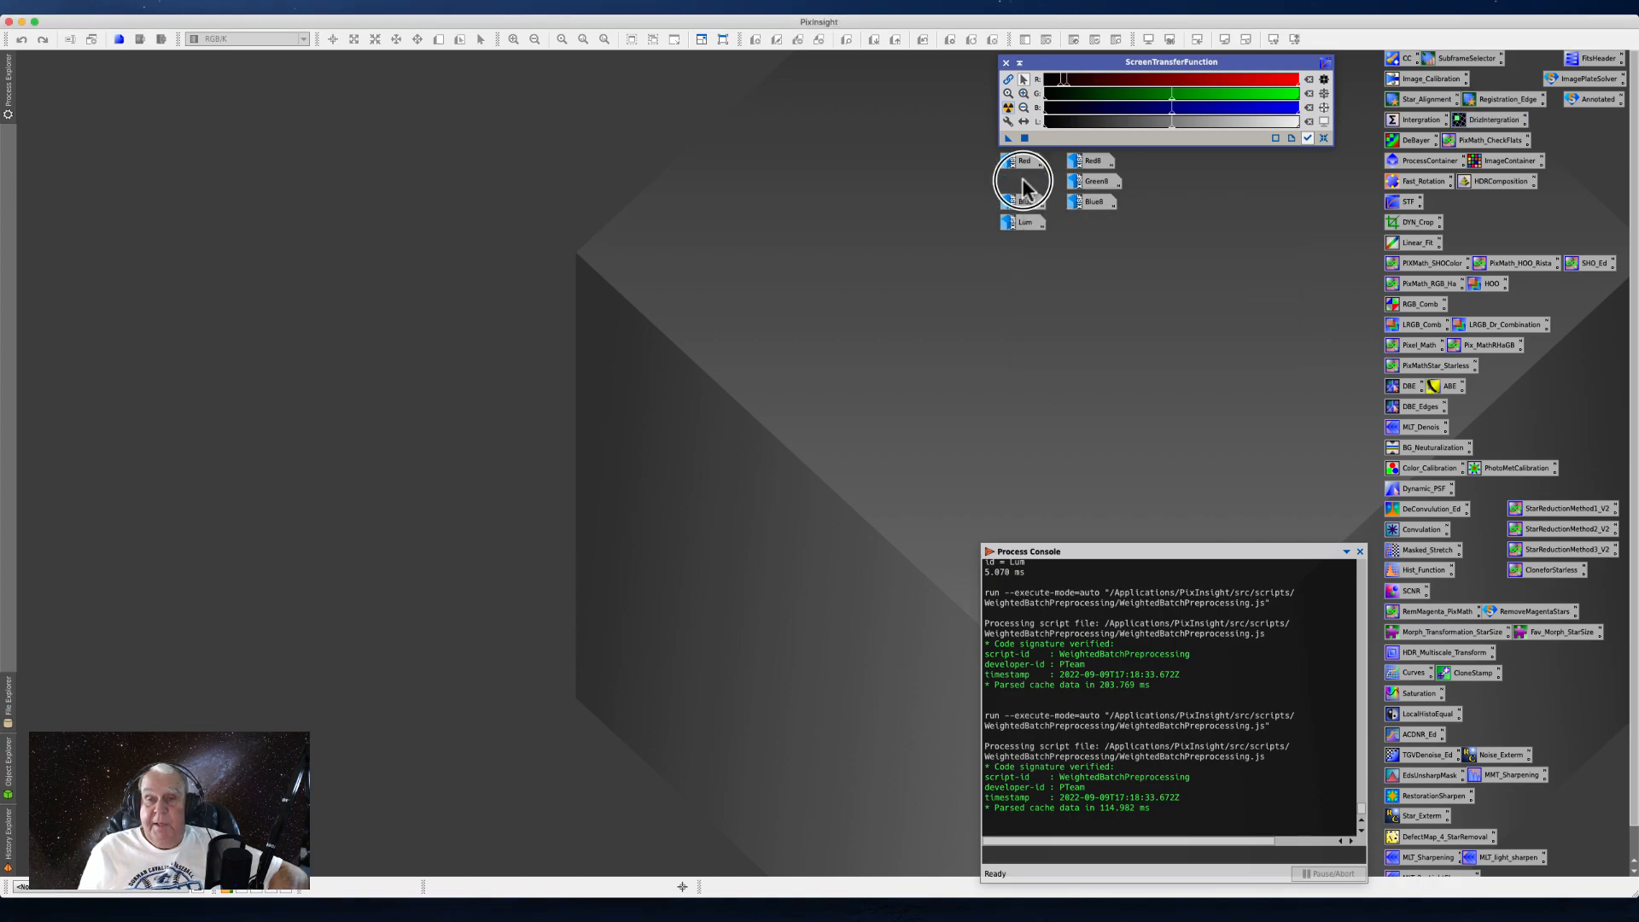
drag(469, 247, 712, 112)
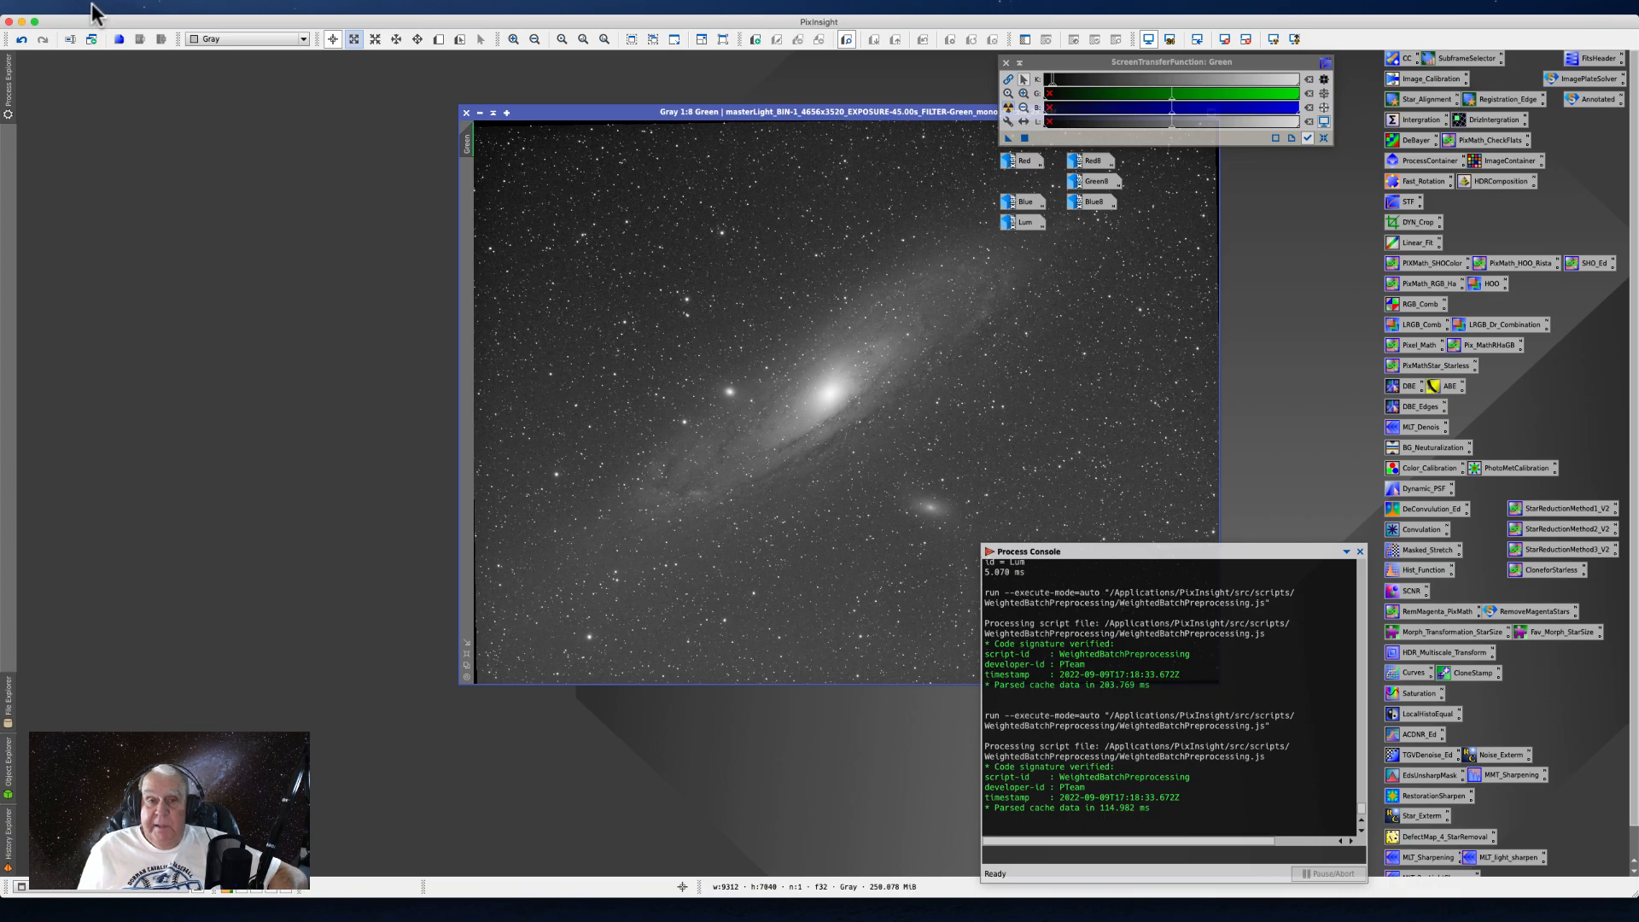
scroll(630, 443, up, 4)
scroll(633, 444, up, 2)
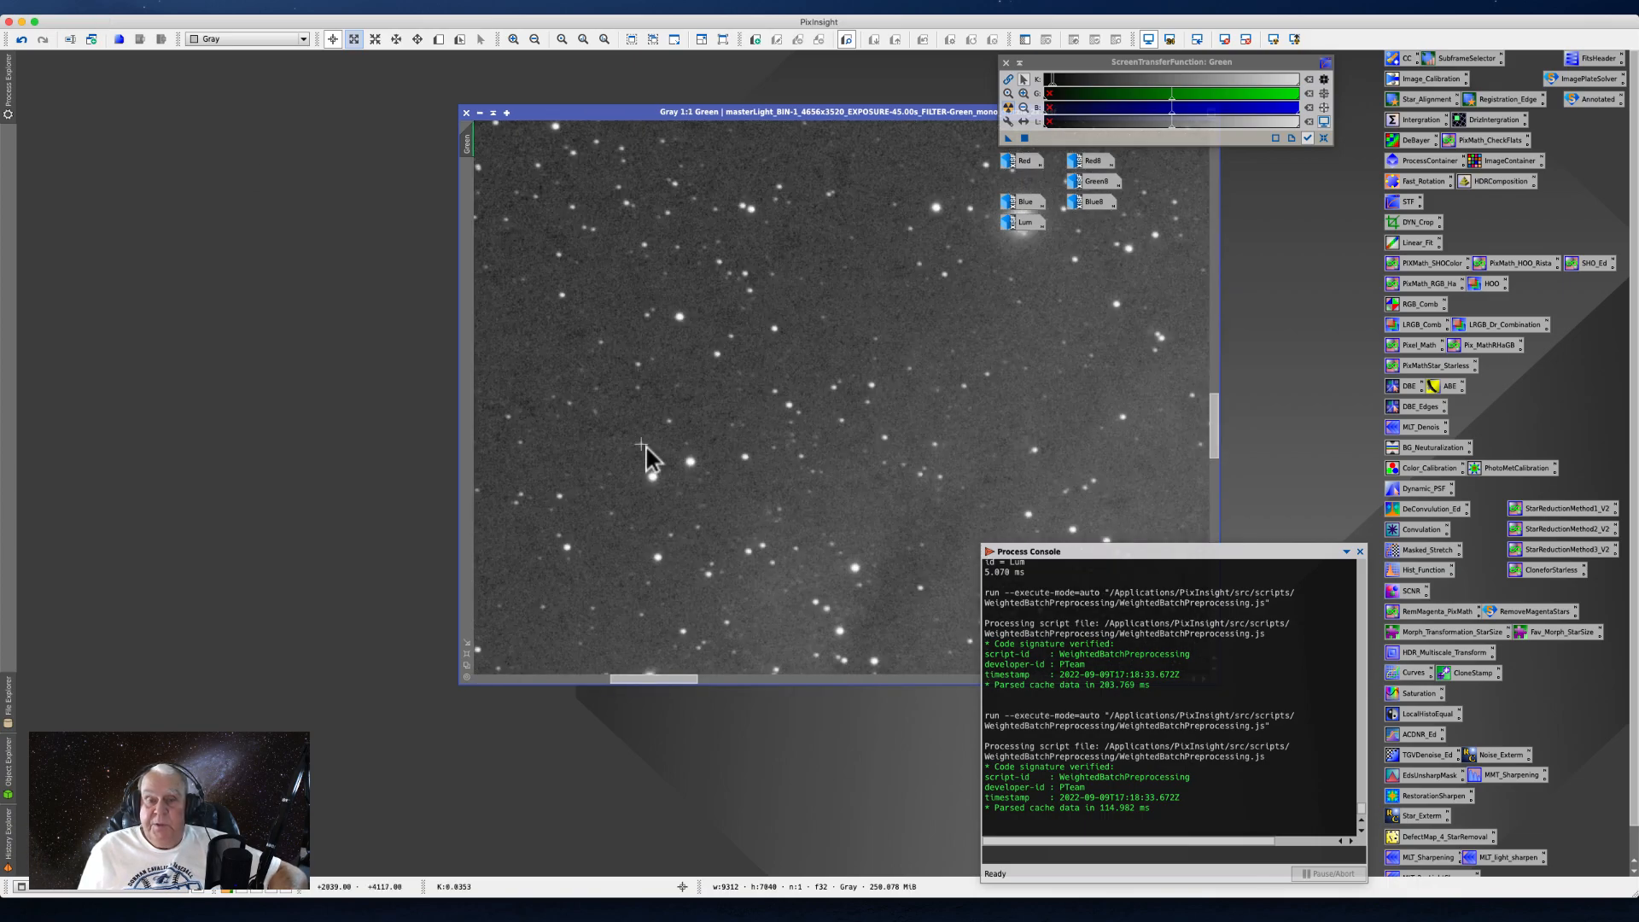
scroll(646, 445, down, 2)
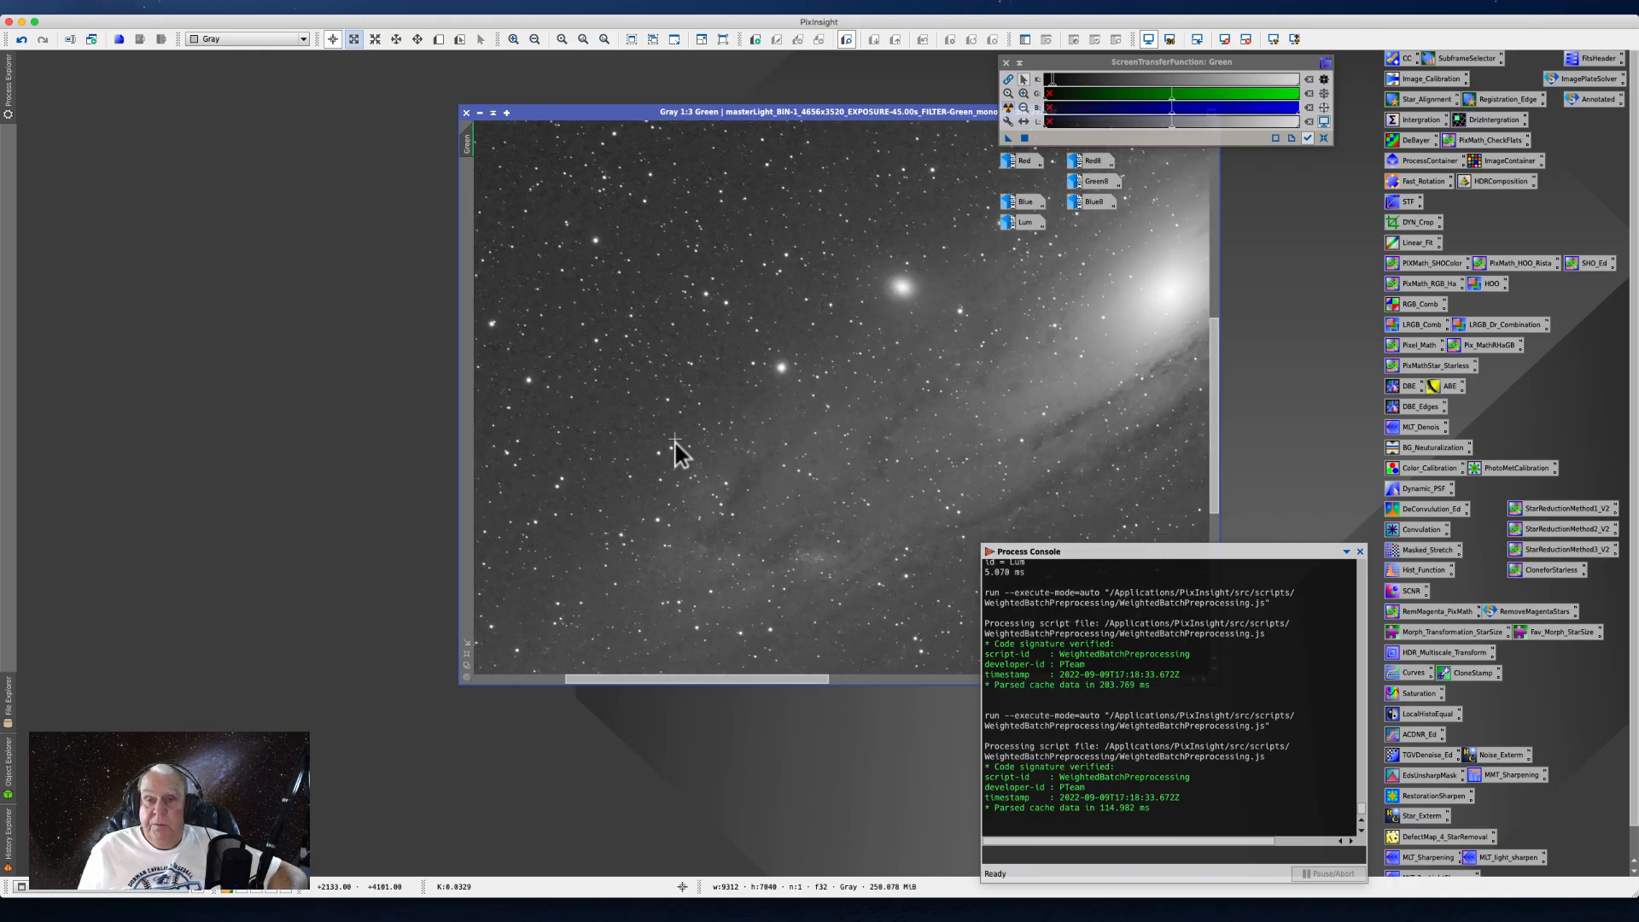
scroll(675, 441, down, 4)
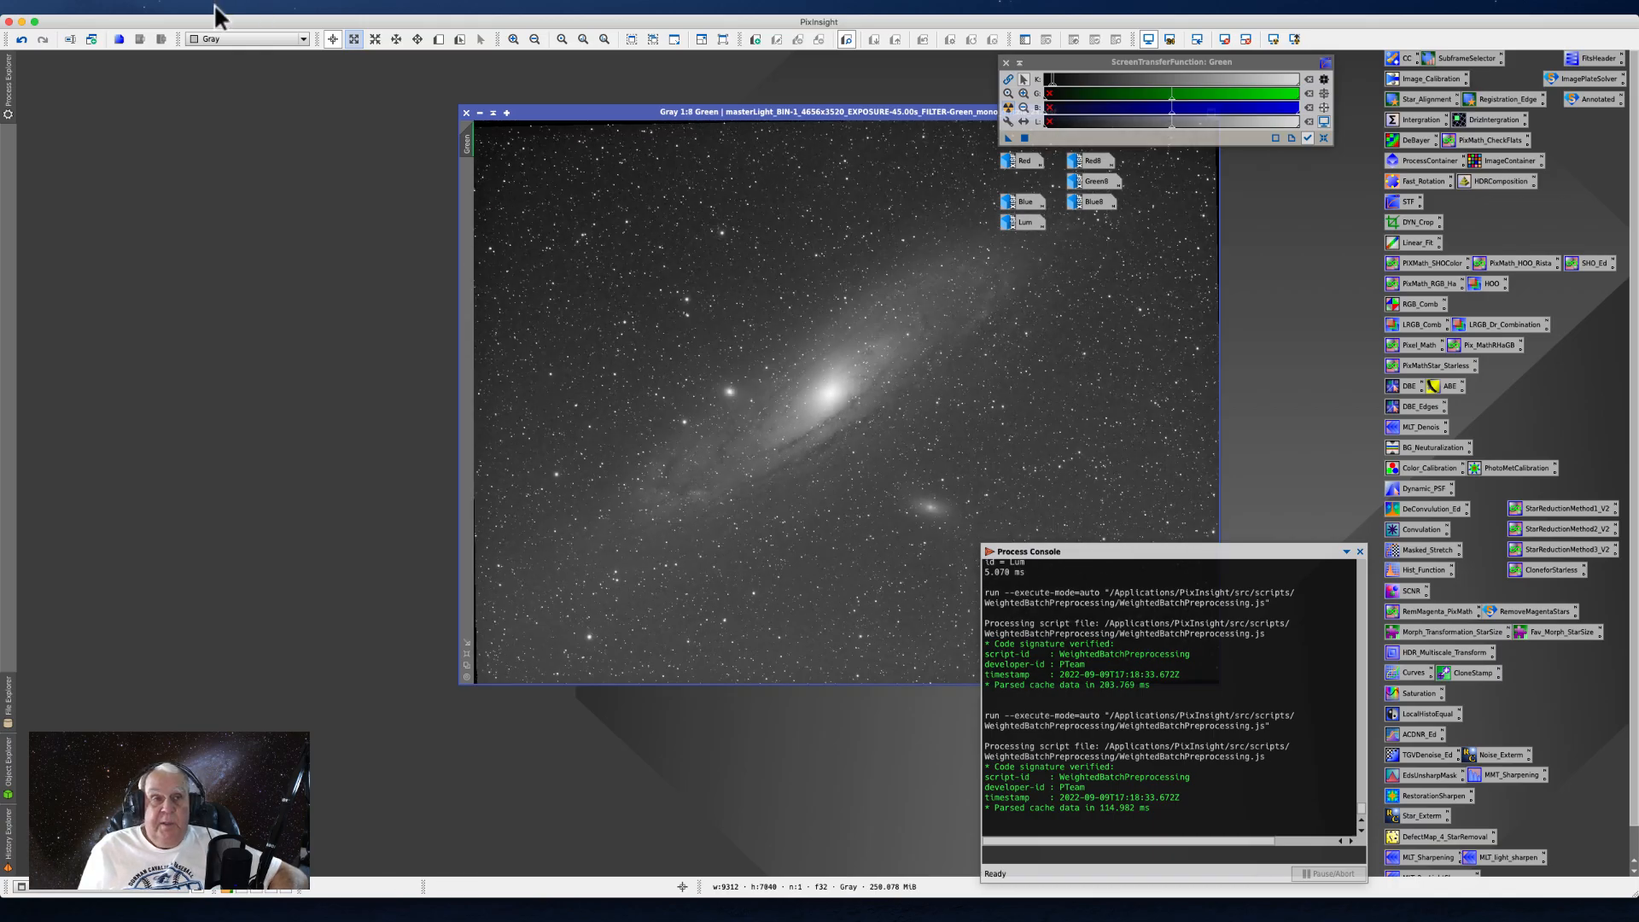
- Open masterLight_BIN-1_4656x3520_EXPOSURE-45.00s_FILTER-Green_mono.xisf from the master folder of 3-PixInsight
click(98, 7)
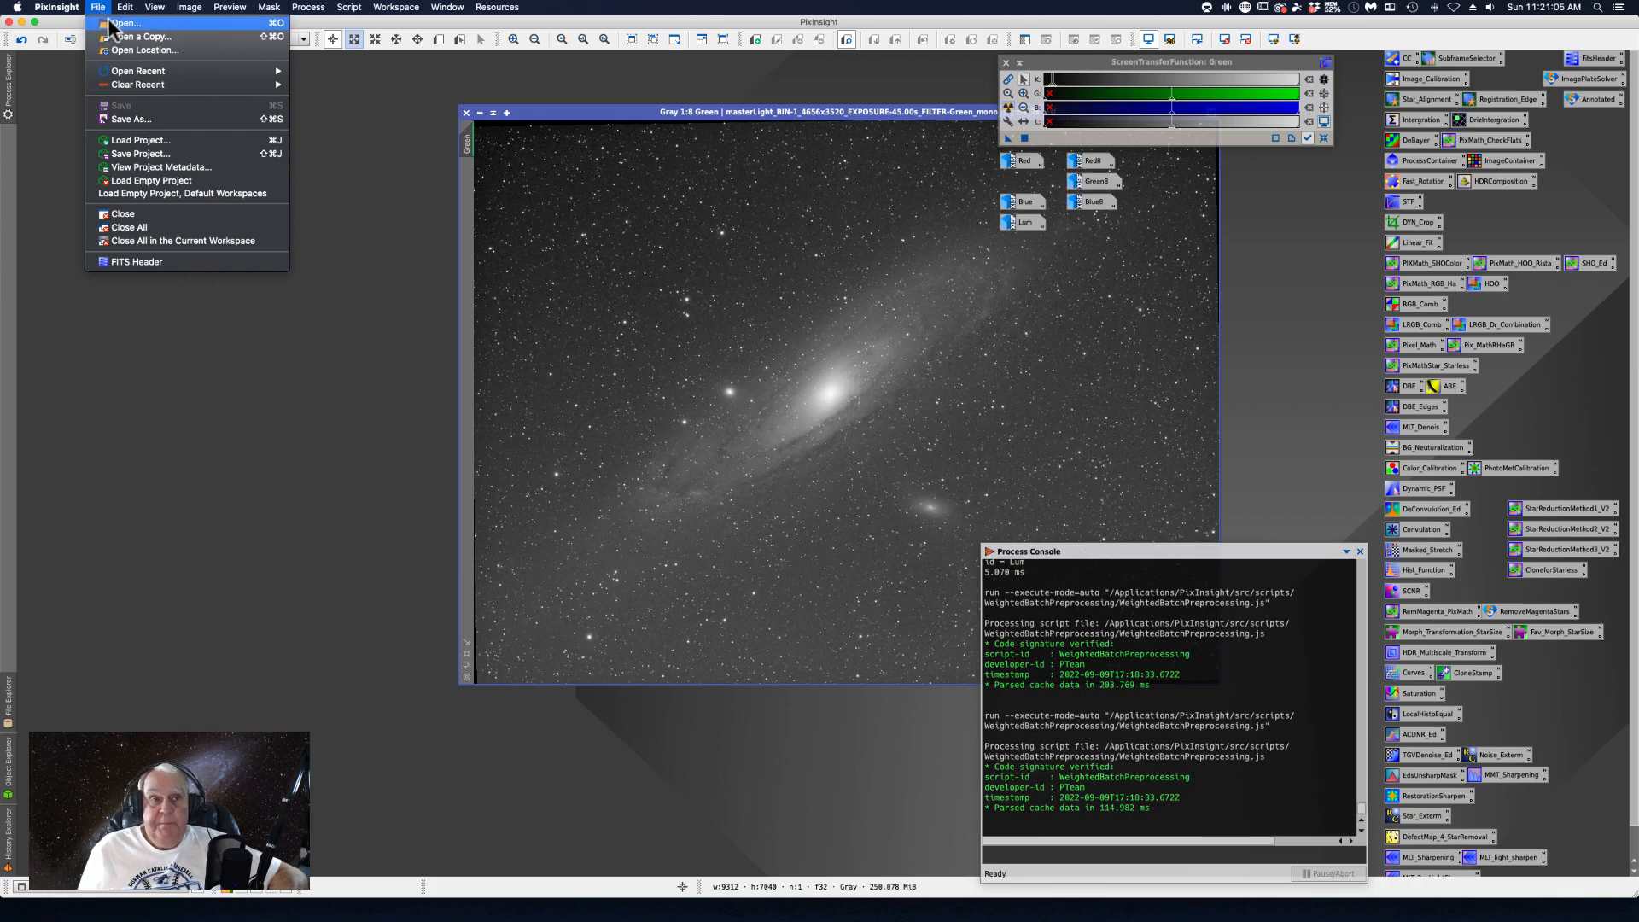
click(110, 23)
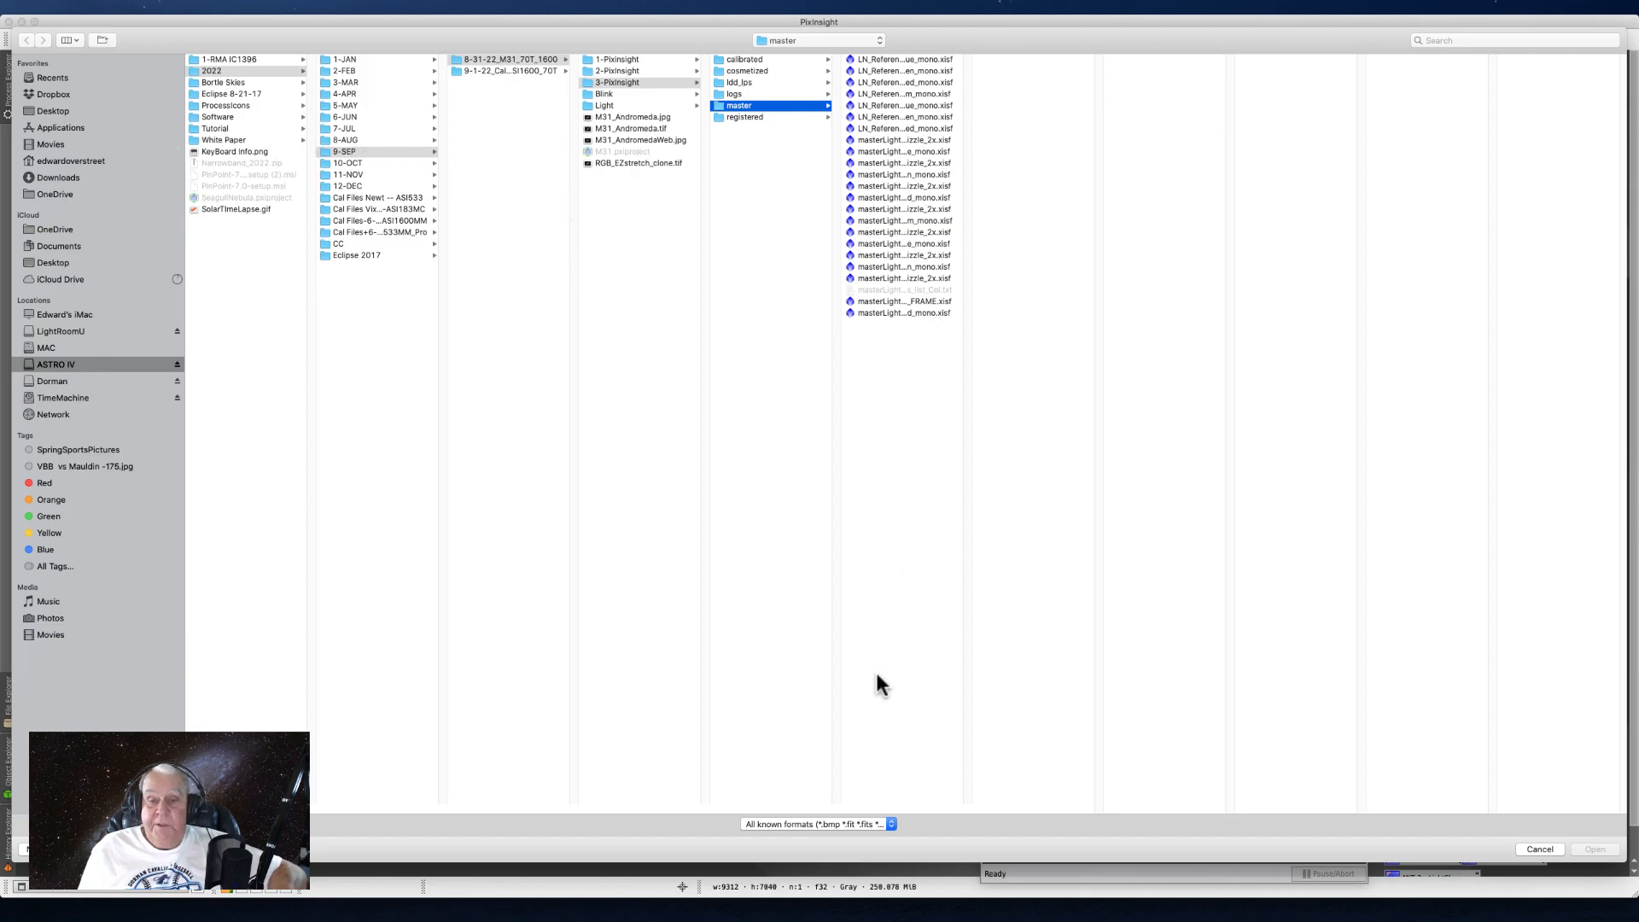
drag(967, 807, 1184, 774)
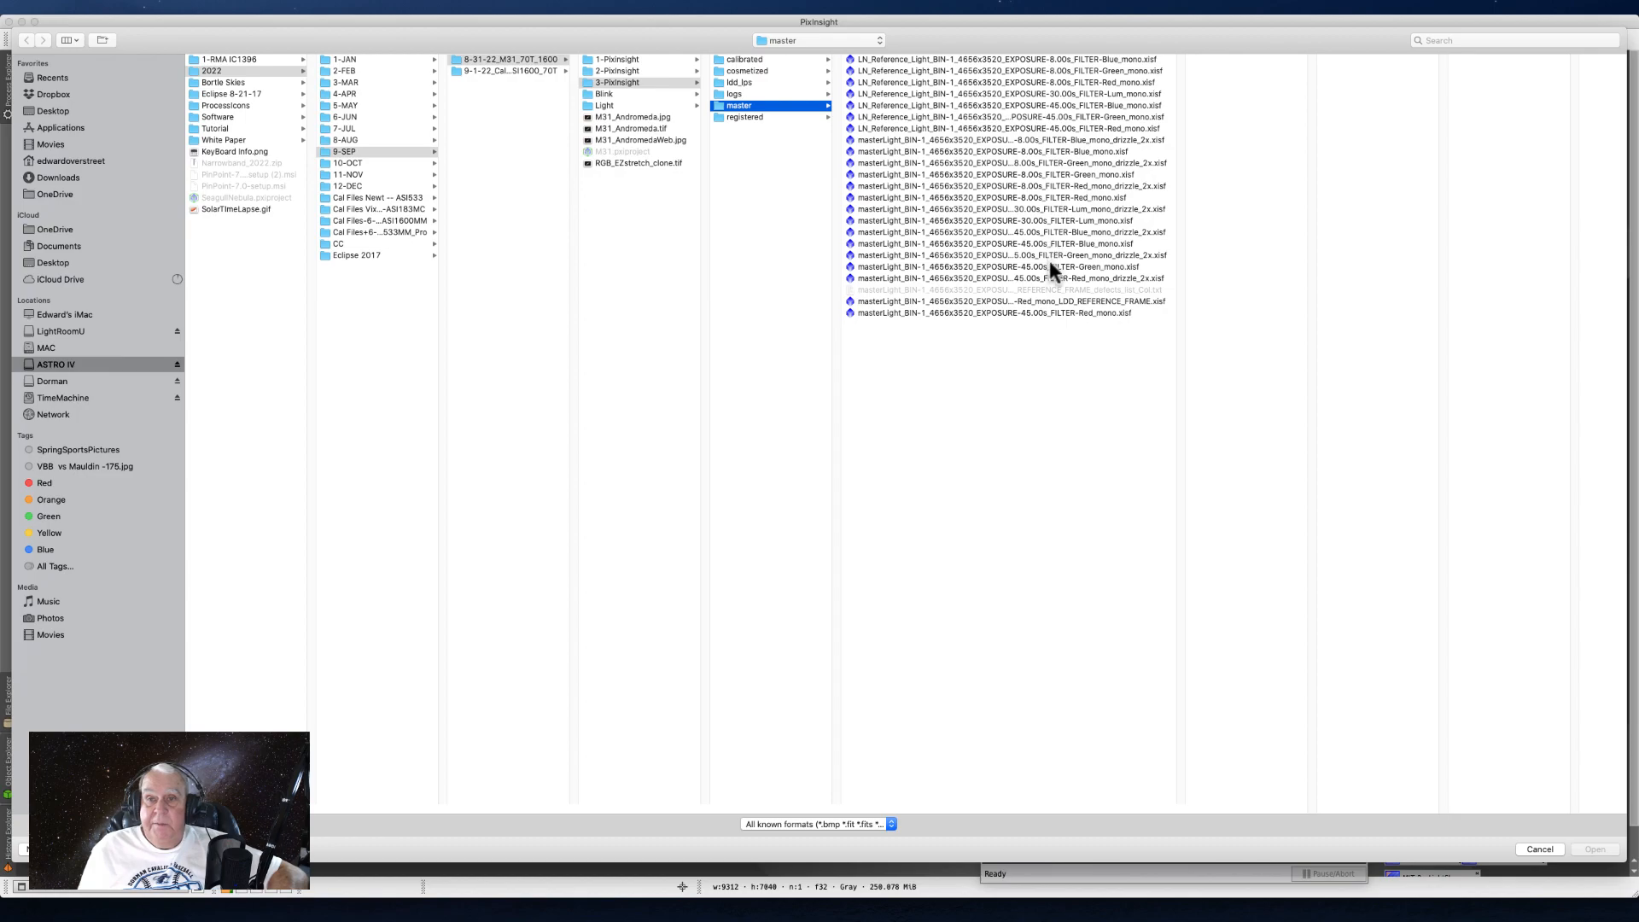
click(1128, 254)
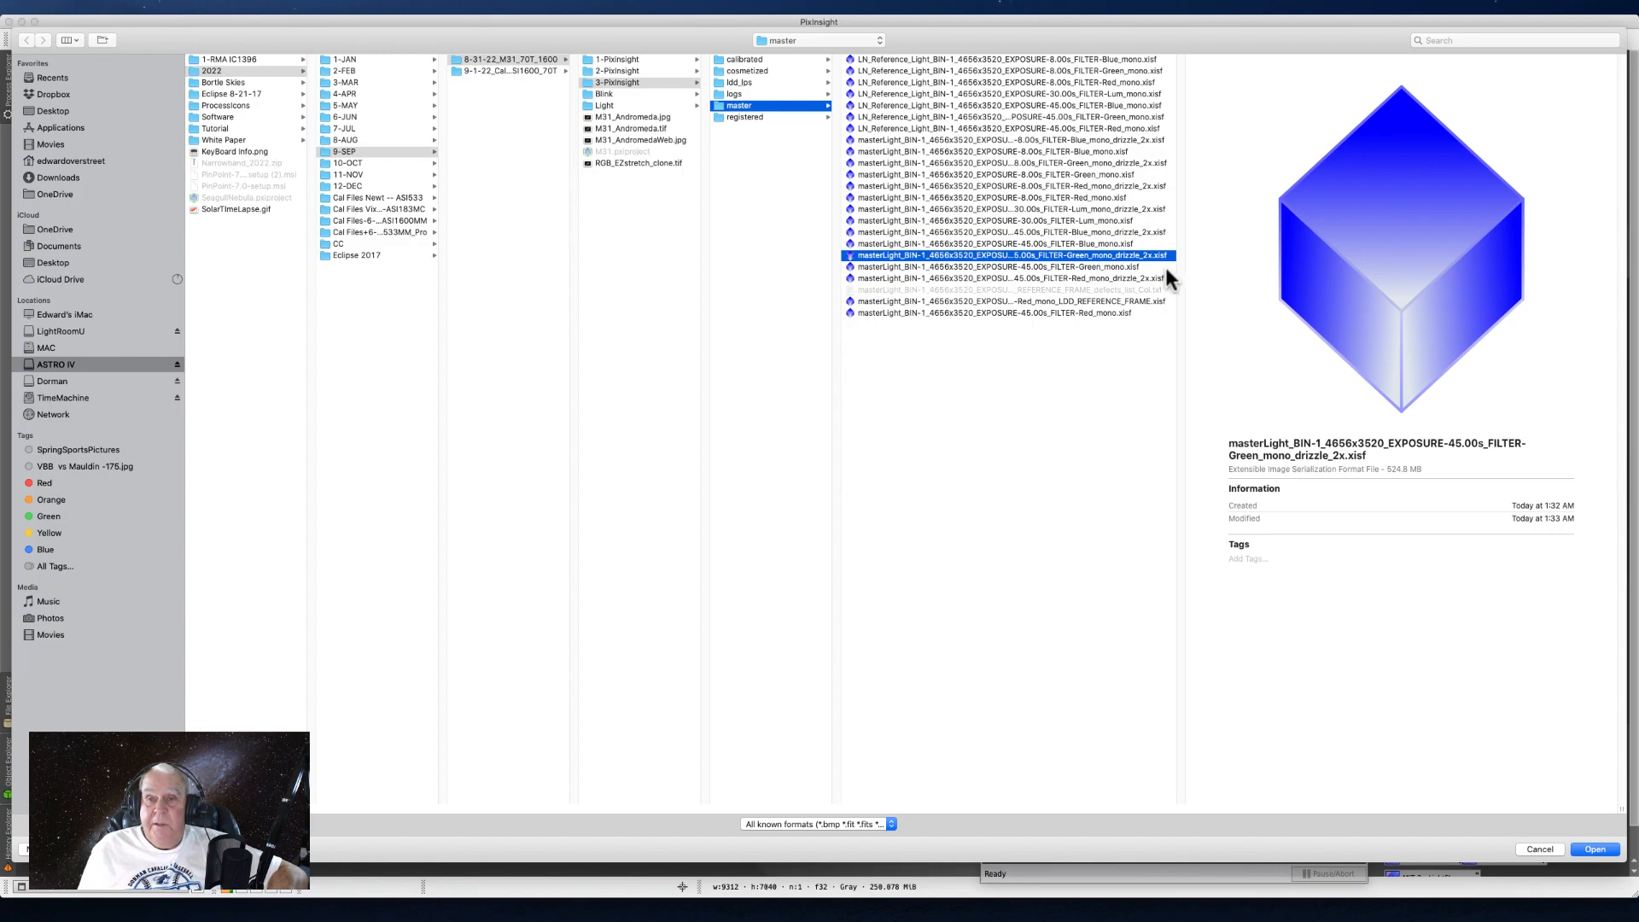
click(1076, 266)
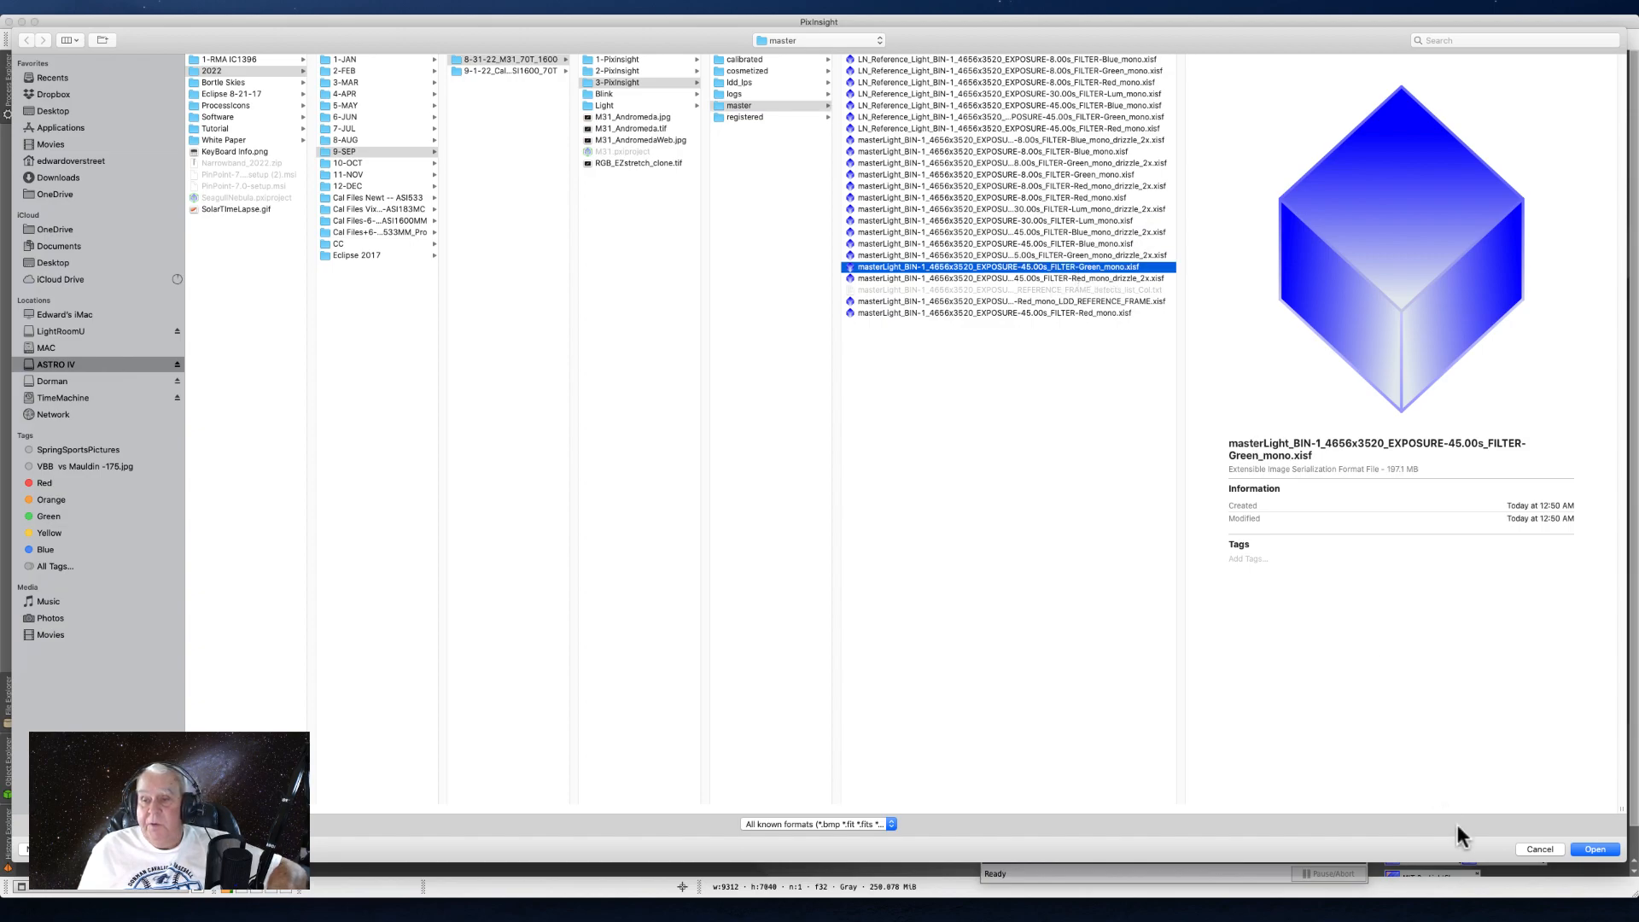
click(1594, 849)
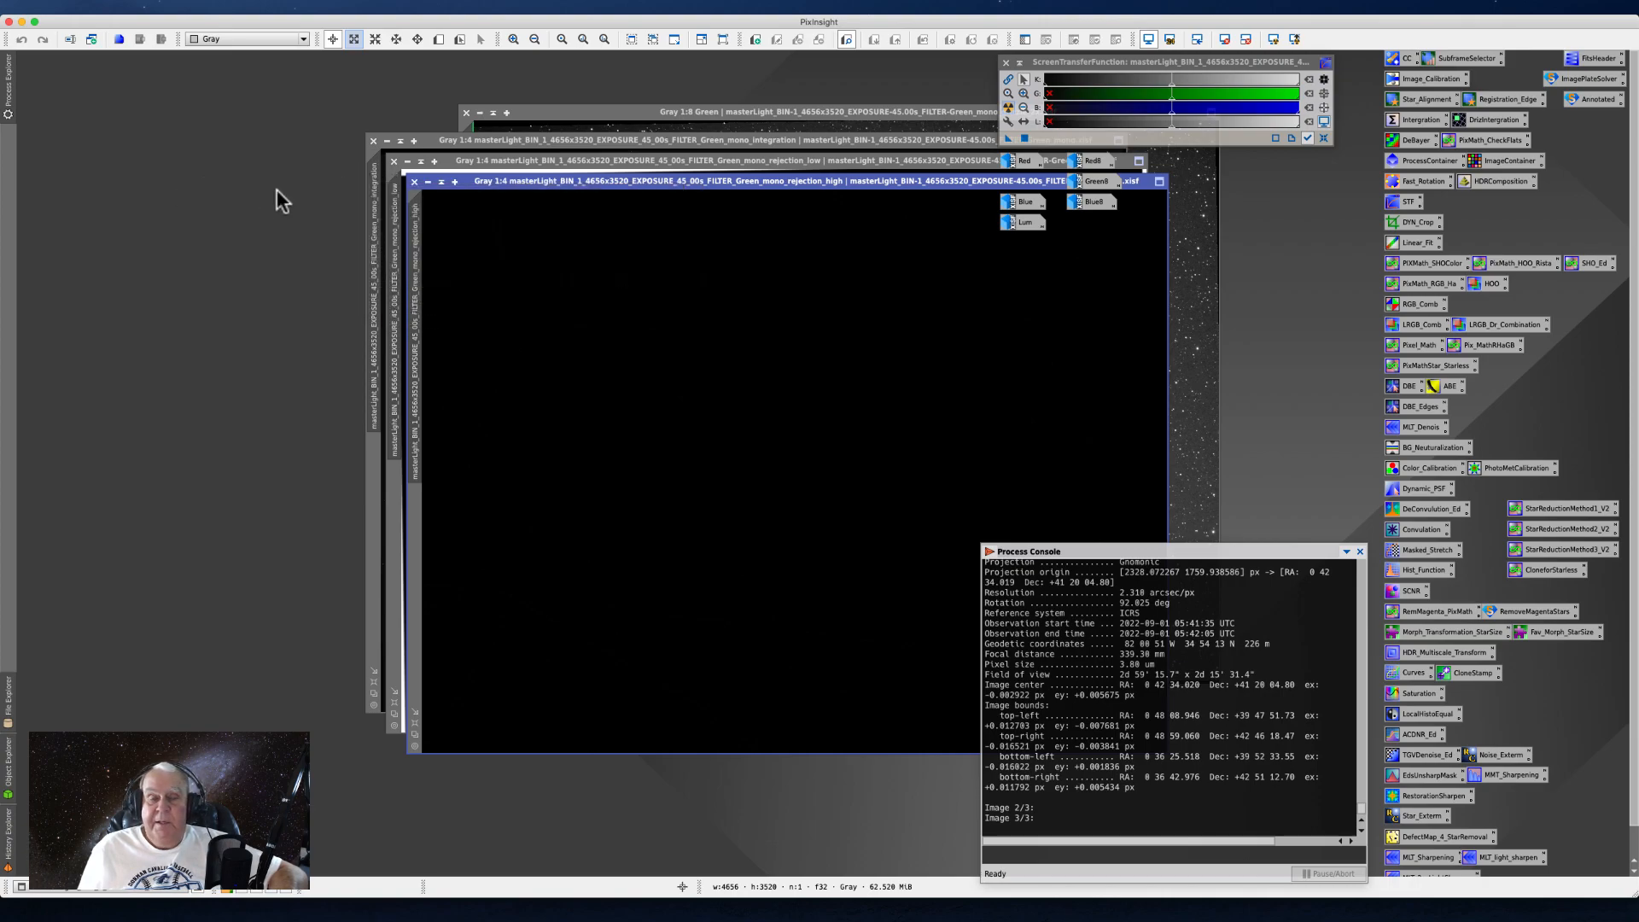
- Close the Green rejection-high and rejection-low images, and auto-stretch the integration image placed beside the drizzled Green image
click(414, 181)
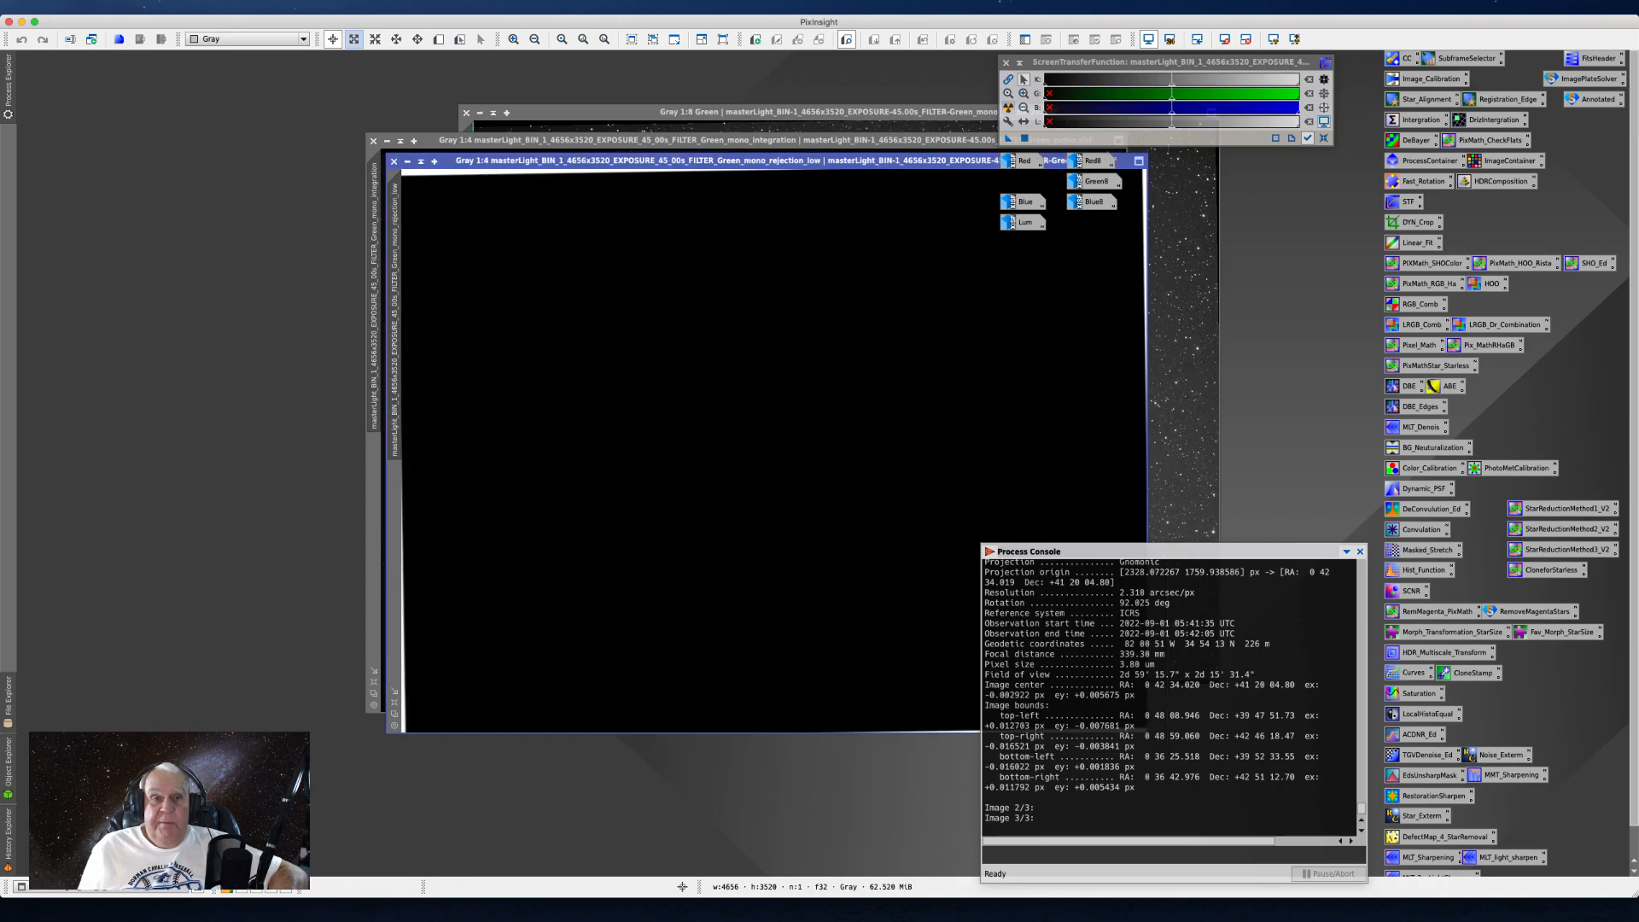
click(394, 161)
drag(414, 141, 160, 113)
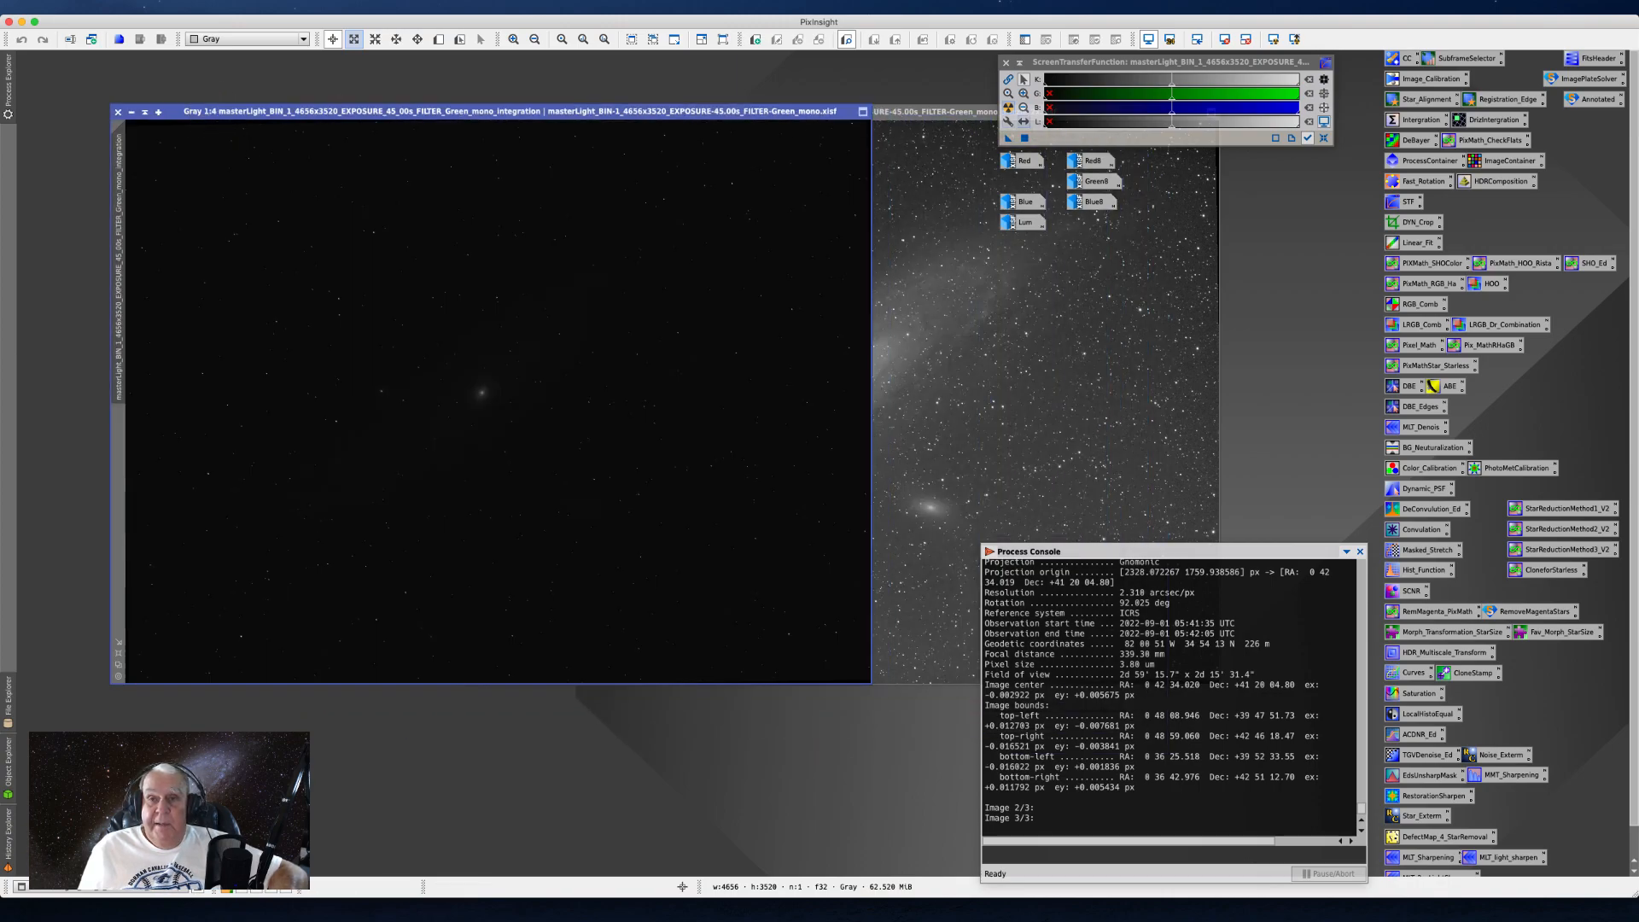
click(1008, 108)
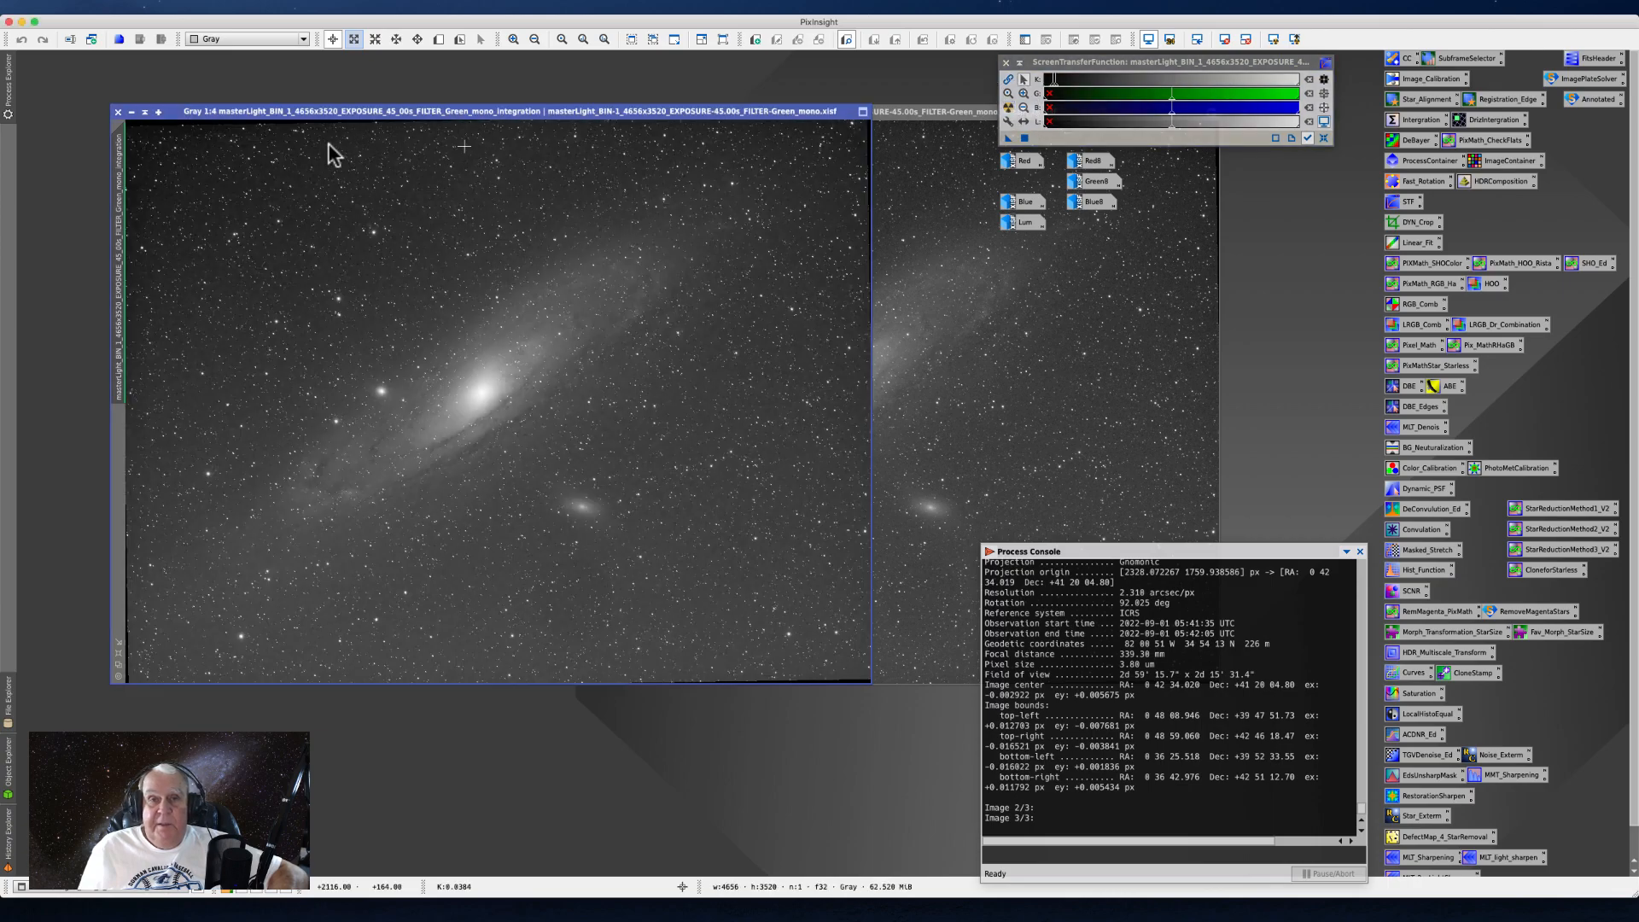
drag(224, 111, 132, 83)
- Magnify the drizzled Green image to 6:1 and the integration image to 12:1 on the same star field
click(838, 286)
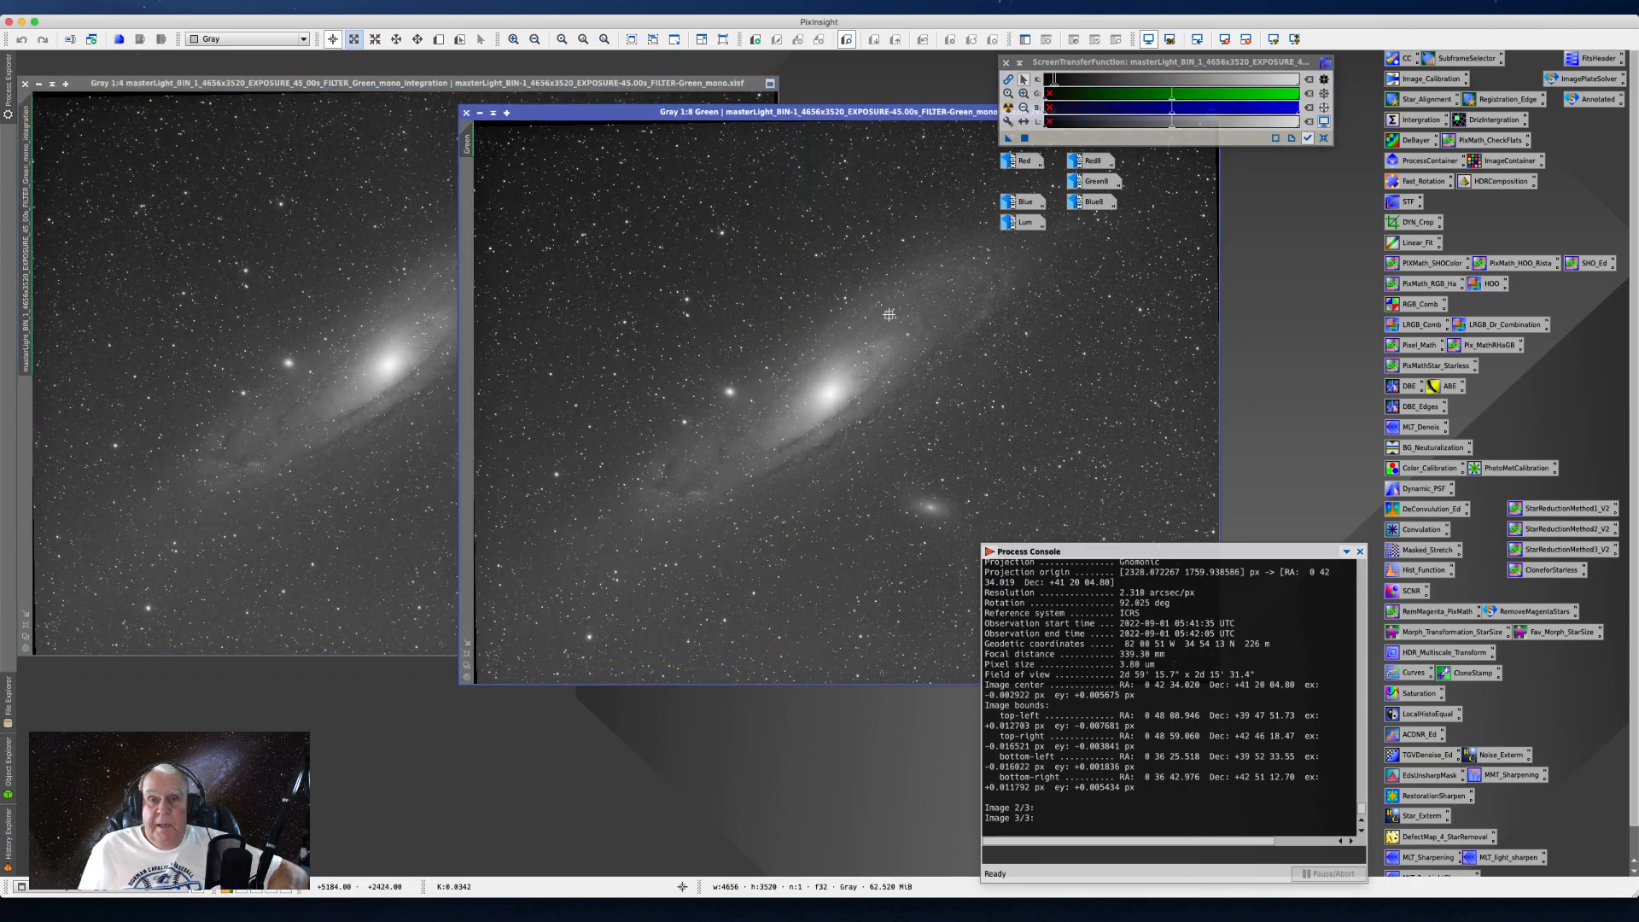
scroll(659, 385, up, 10)
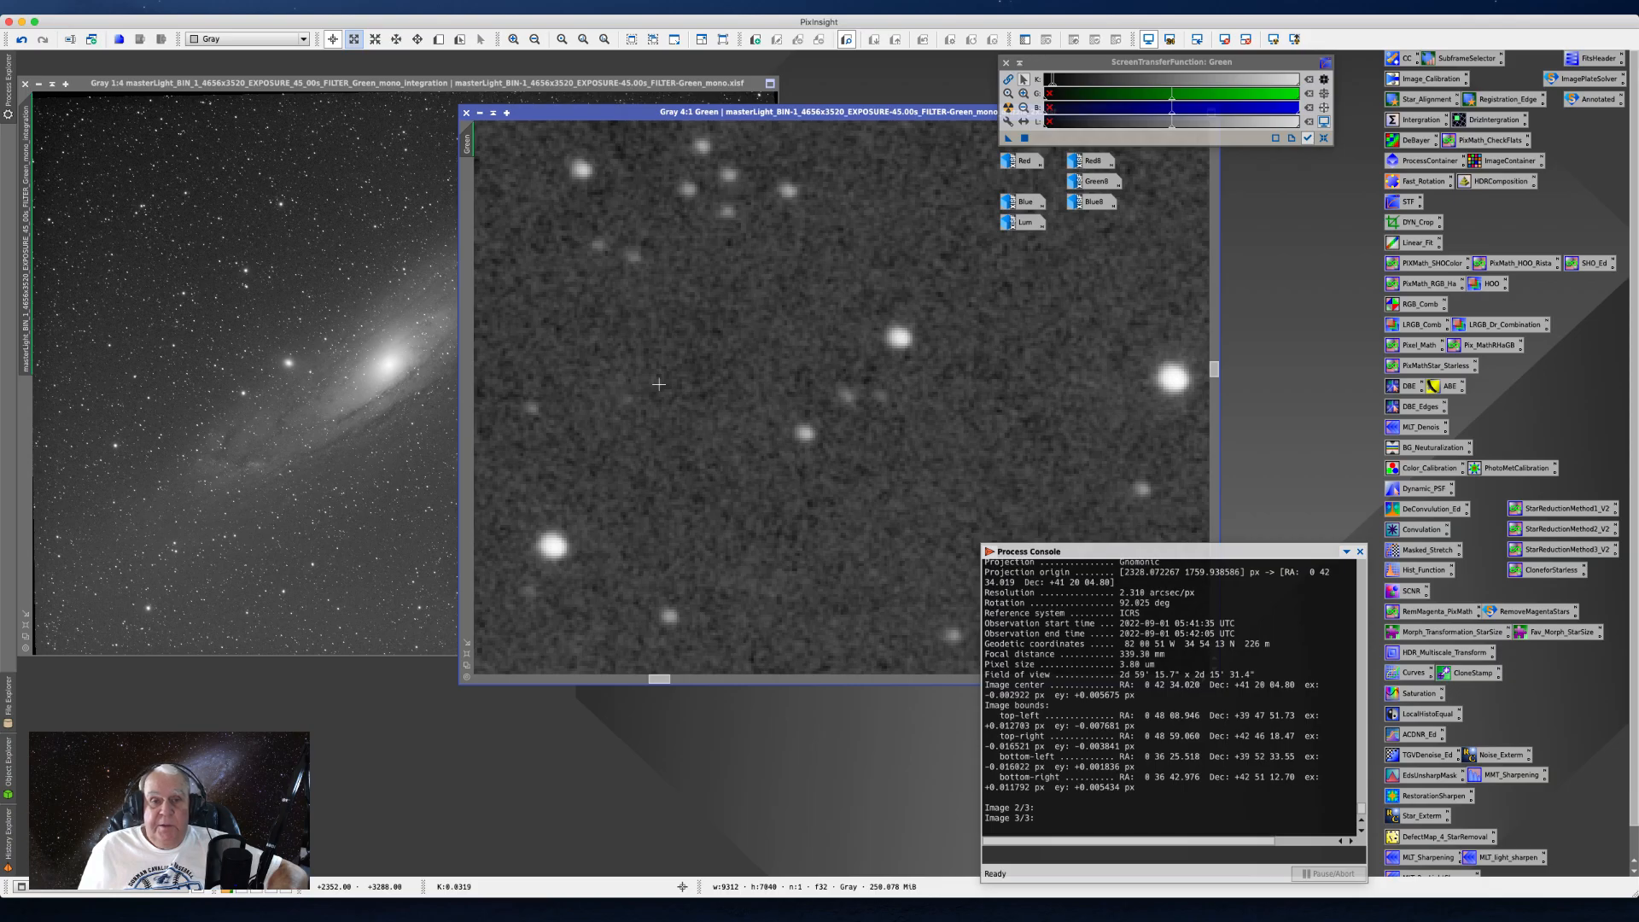
scroll(659, 384, up, 2)
drag(659, 680, 623, 684)
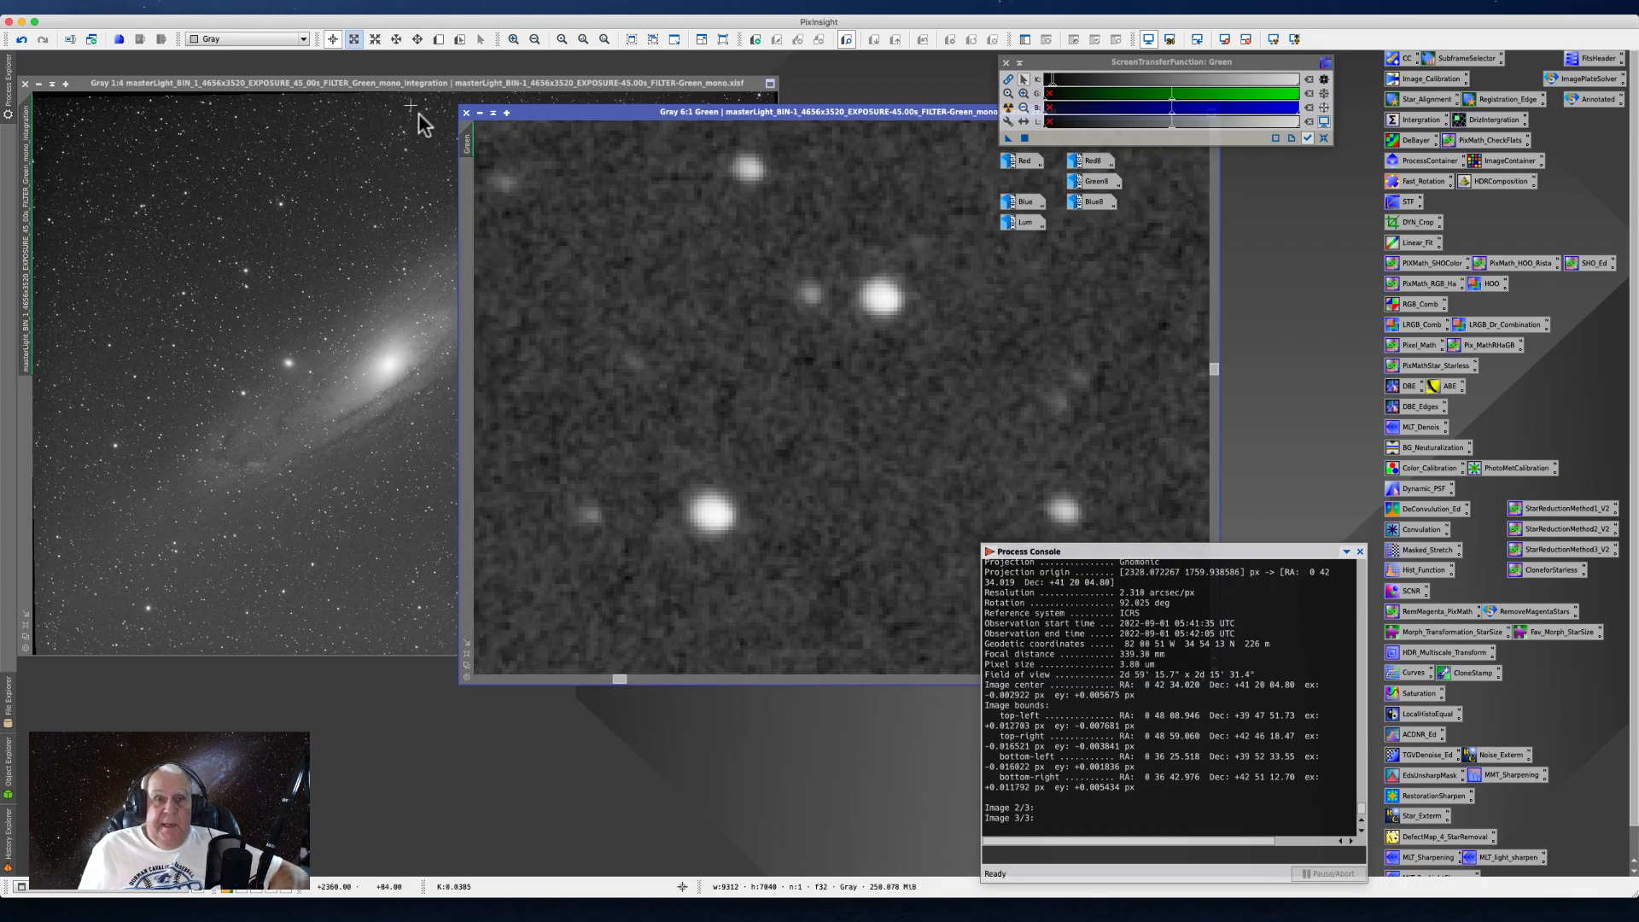
drag(467, 143, 31, 198)
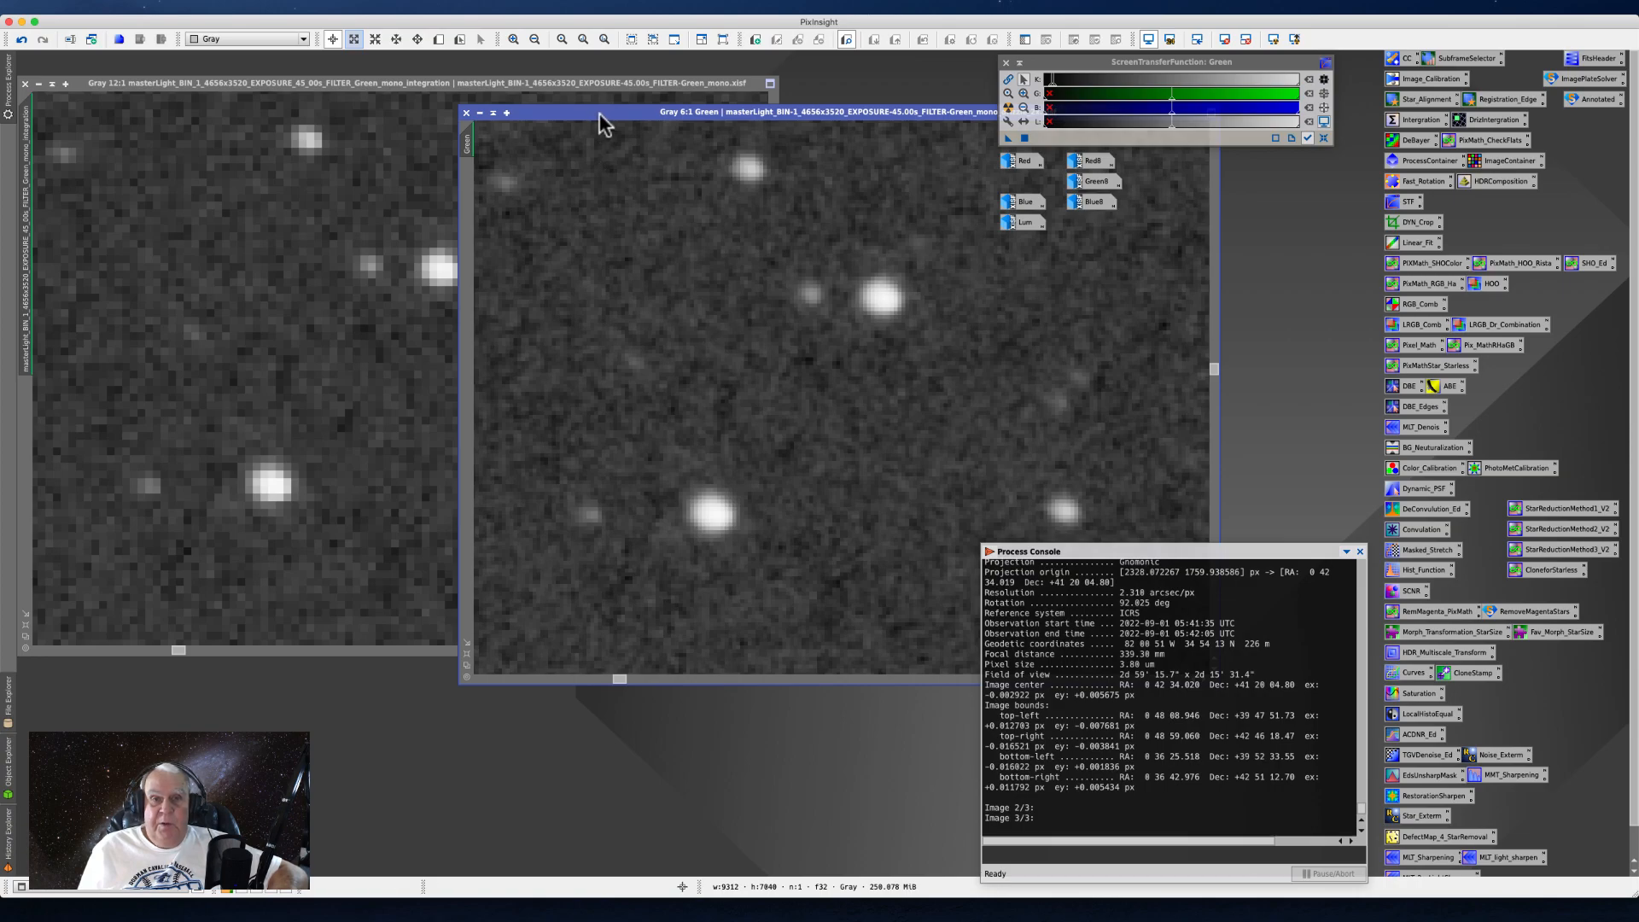
- Move the drizzled Green image window off the integration image to compare their star shapes and pixelation side by side
drag(599, 112, 601, 106)
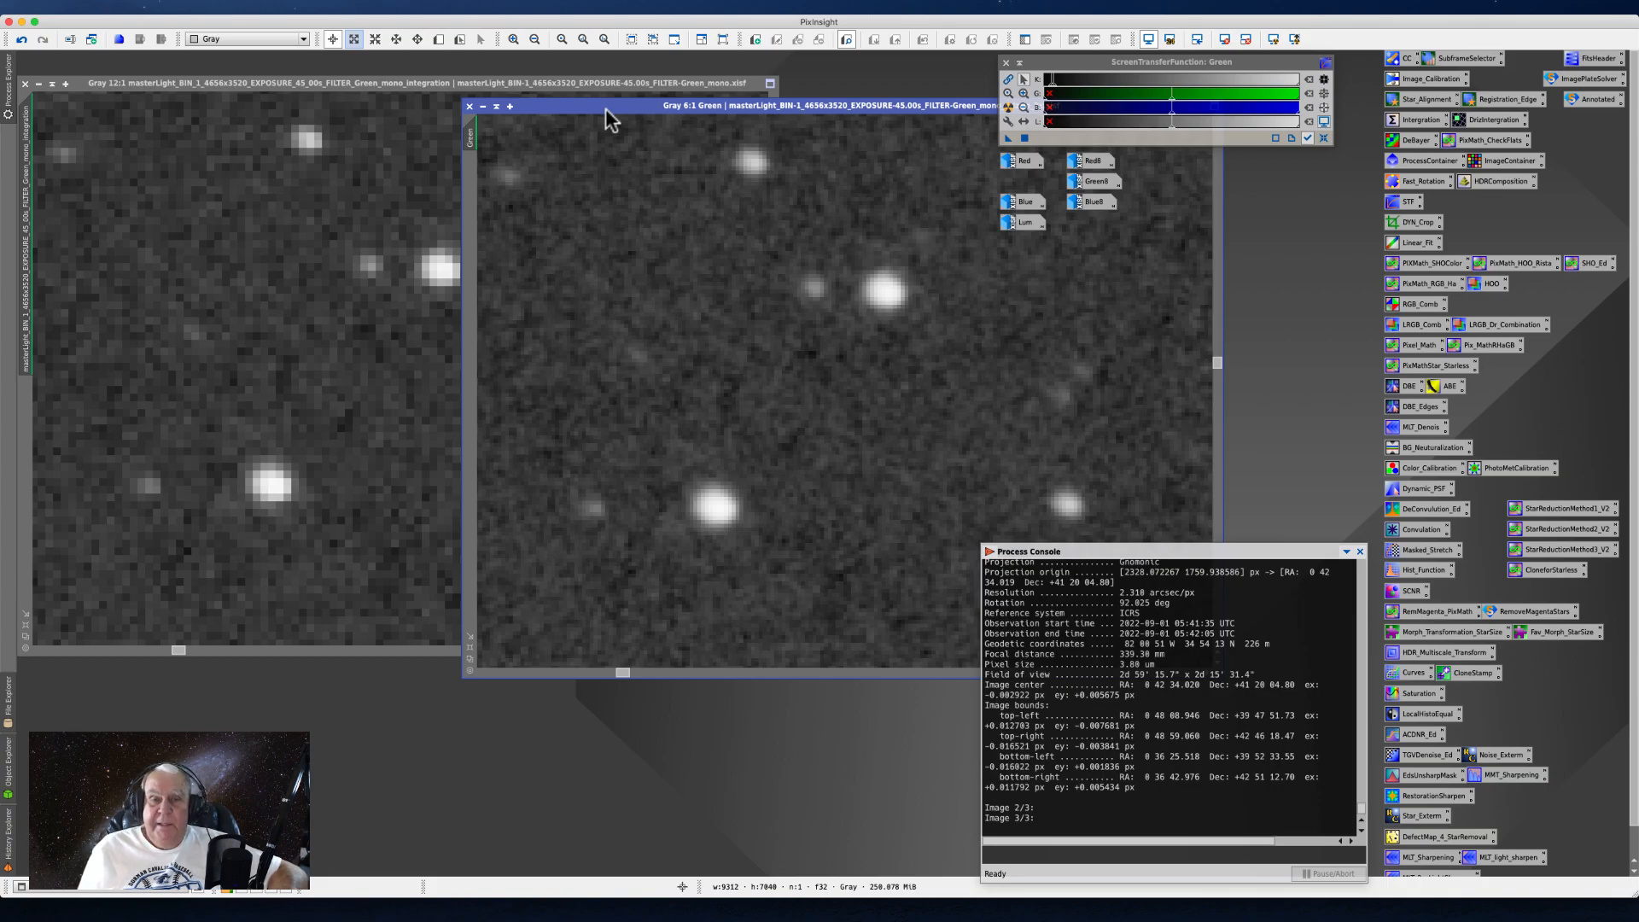
drag(606, 110, 694, 118)
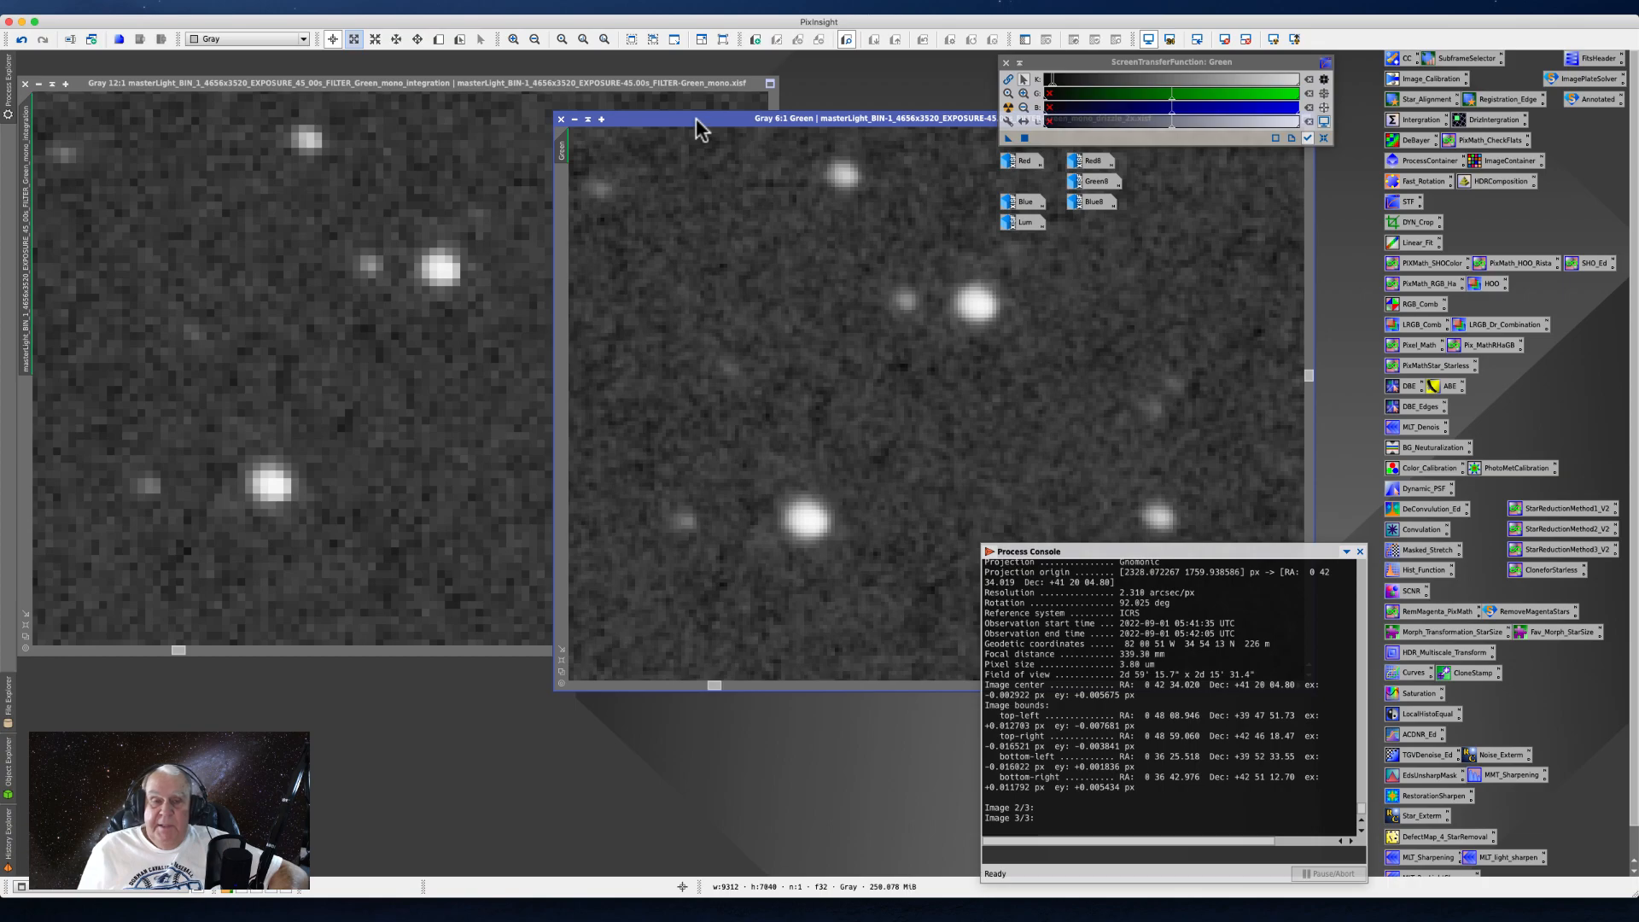
drag(699, 119, 730, 119)
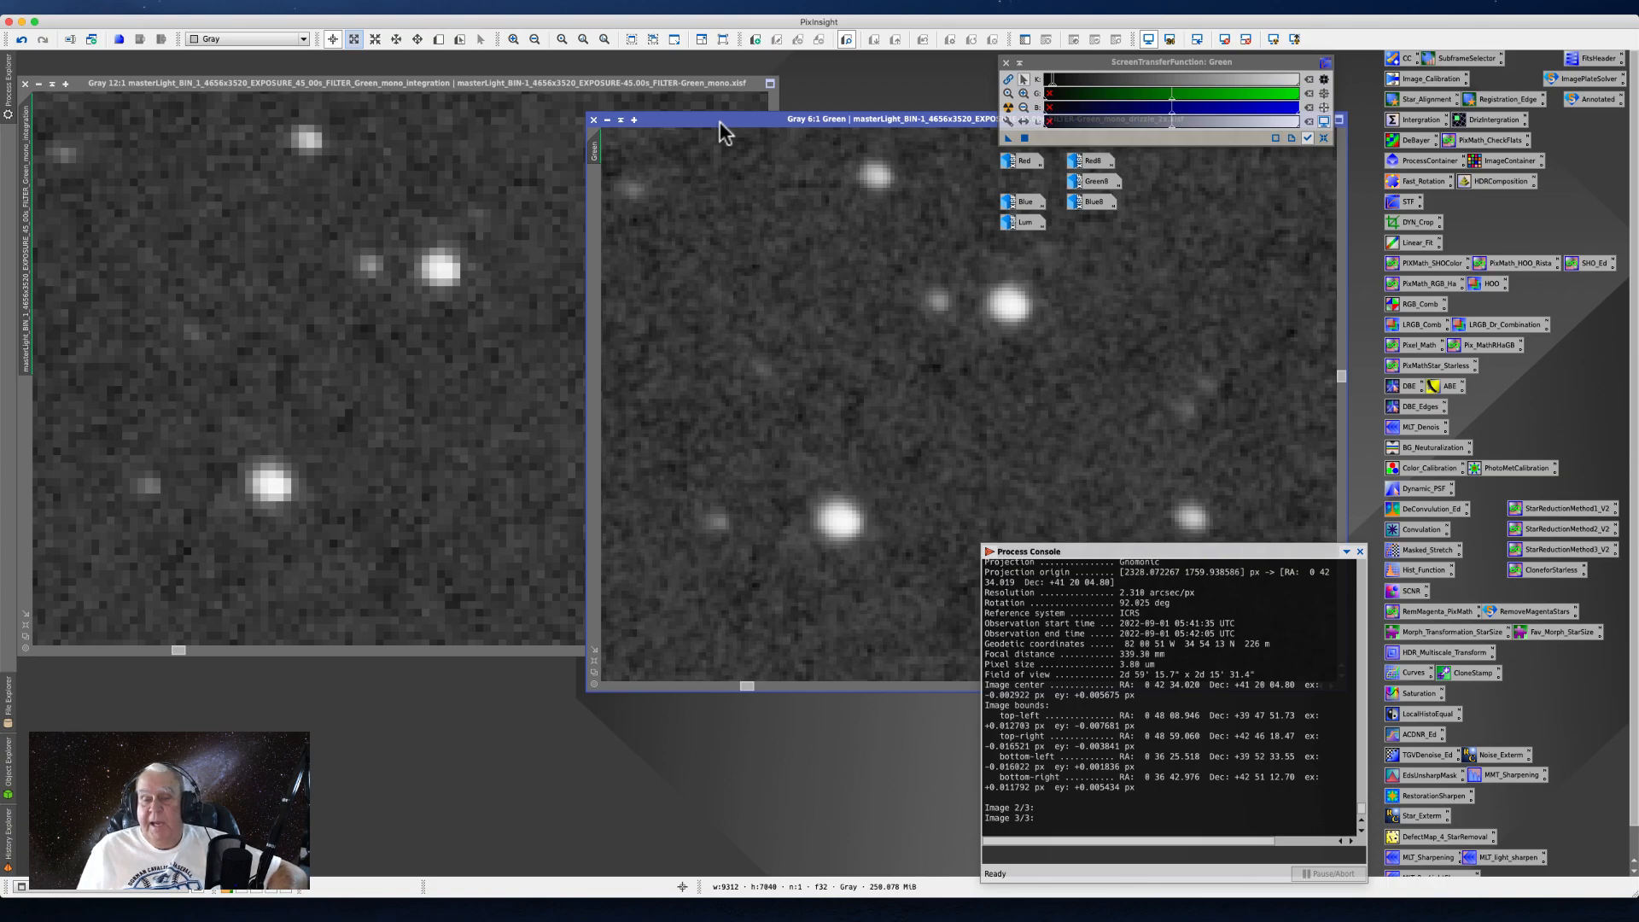
drag(720, 121, 730, 122)
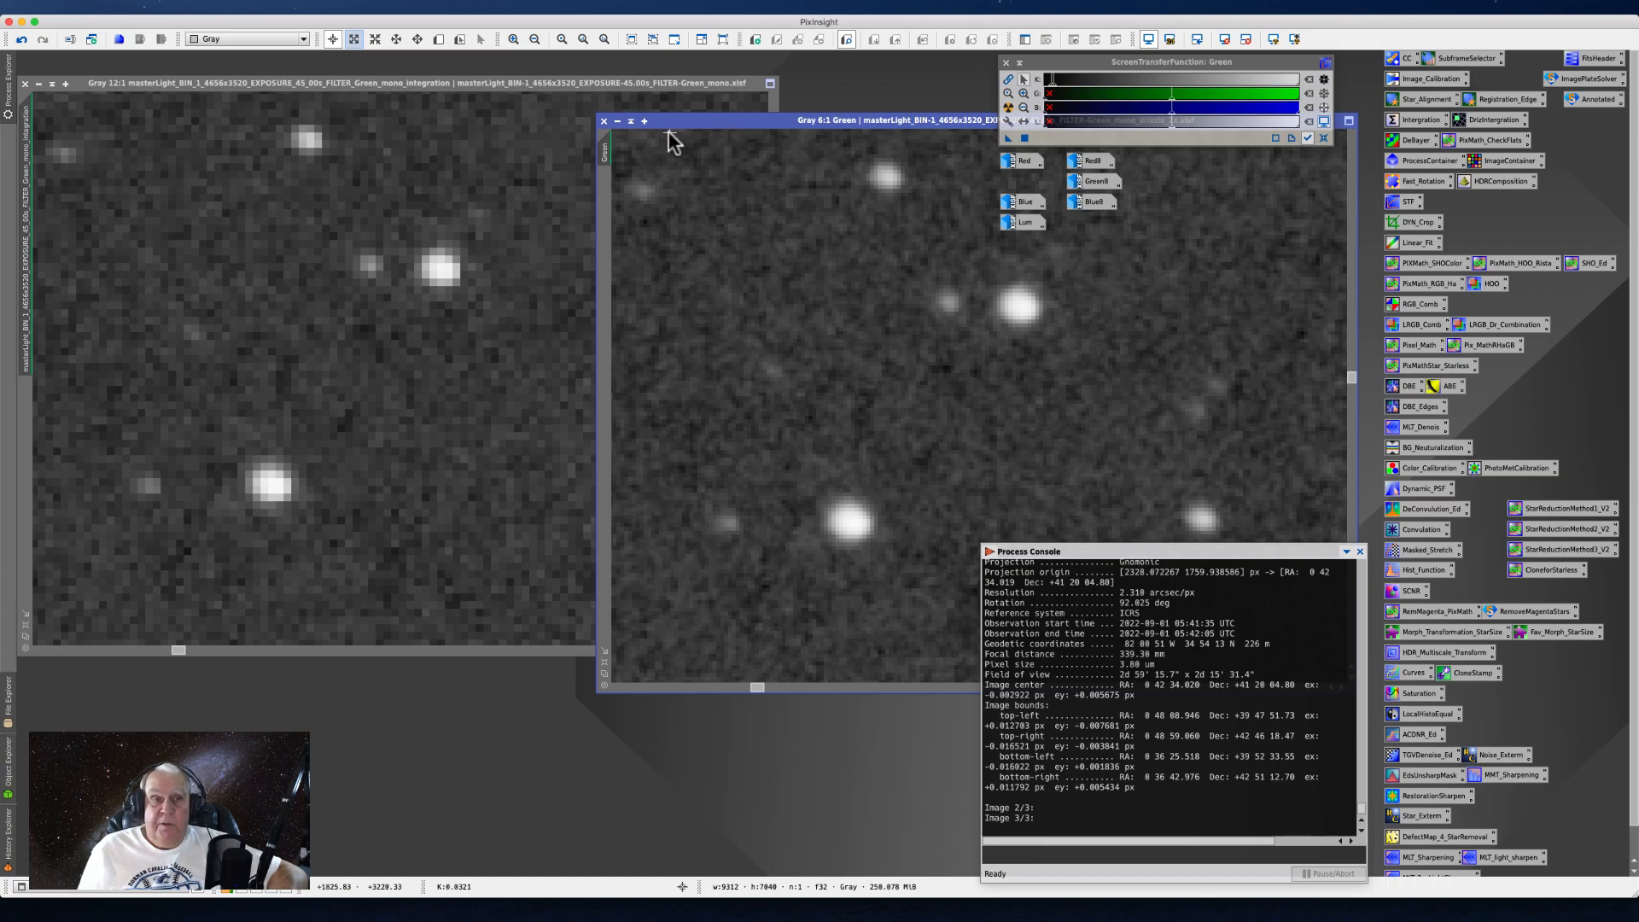
drag(705, 121, 717, 115)
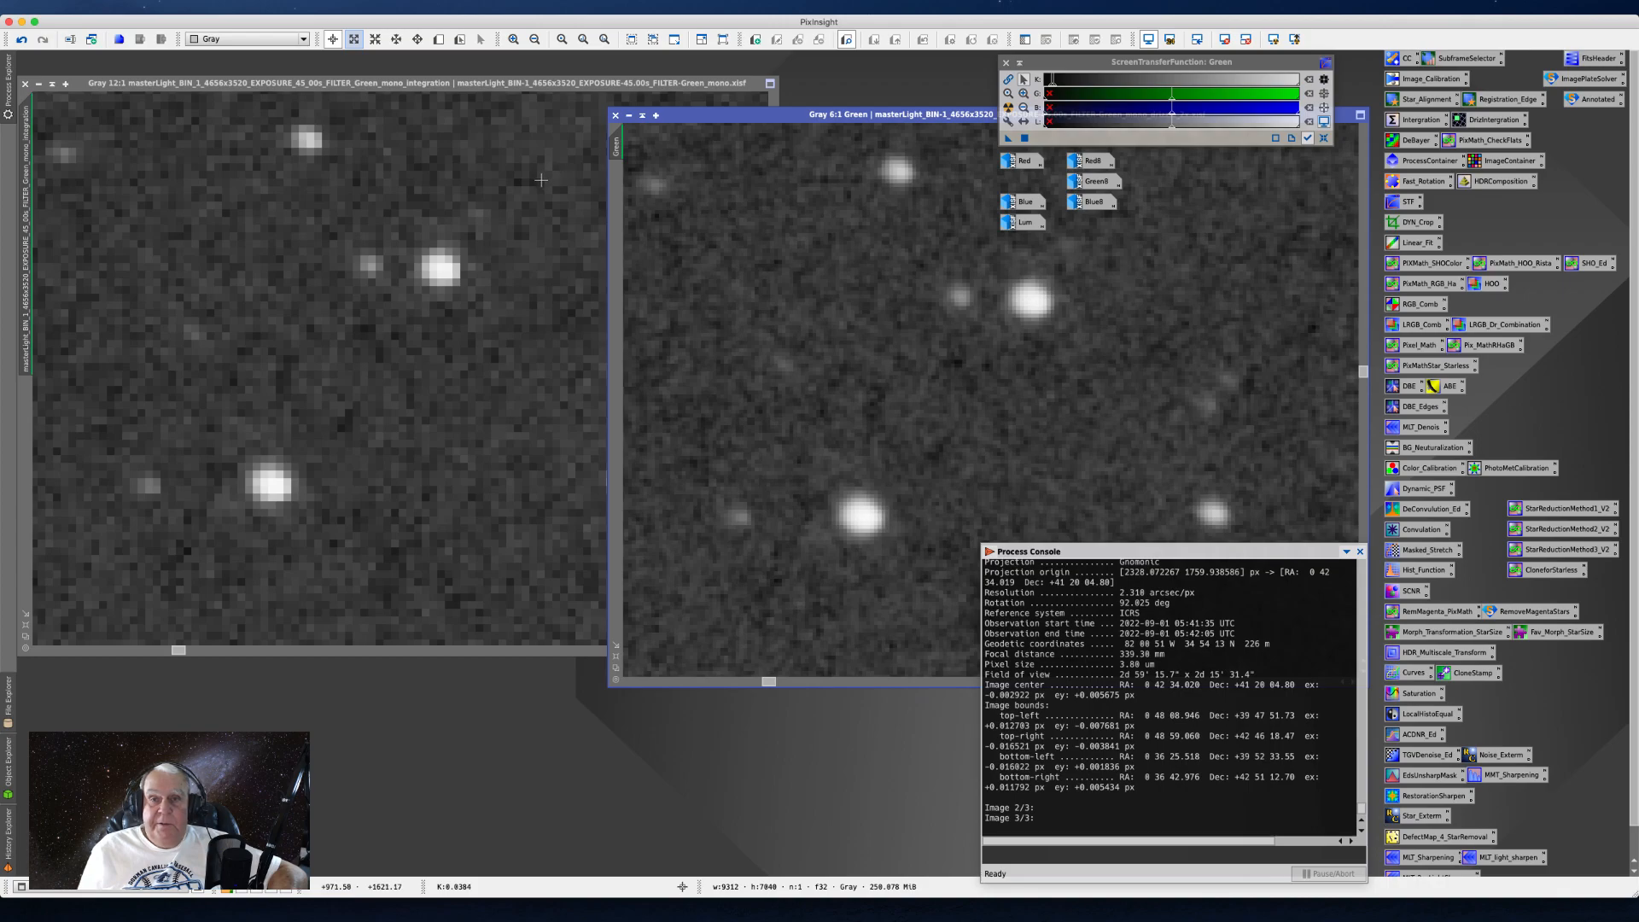
- Close the non-drizzled Green integration image and minimize the drizzled Green image
click(25, 82)
drag(688, 119, 447, 119)
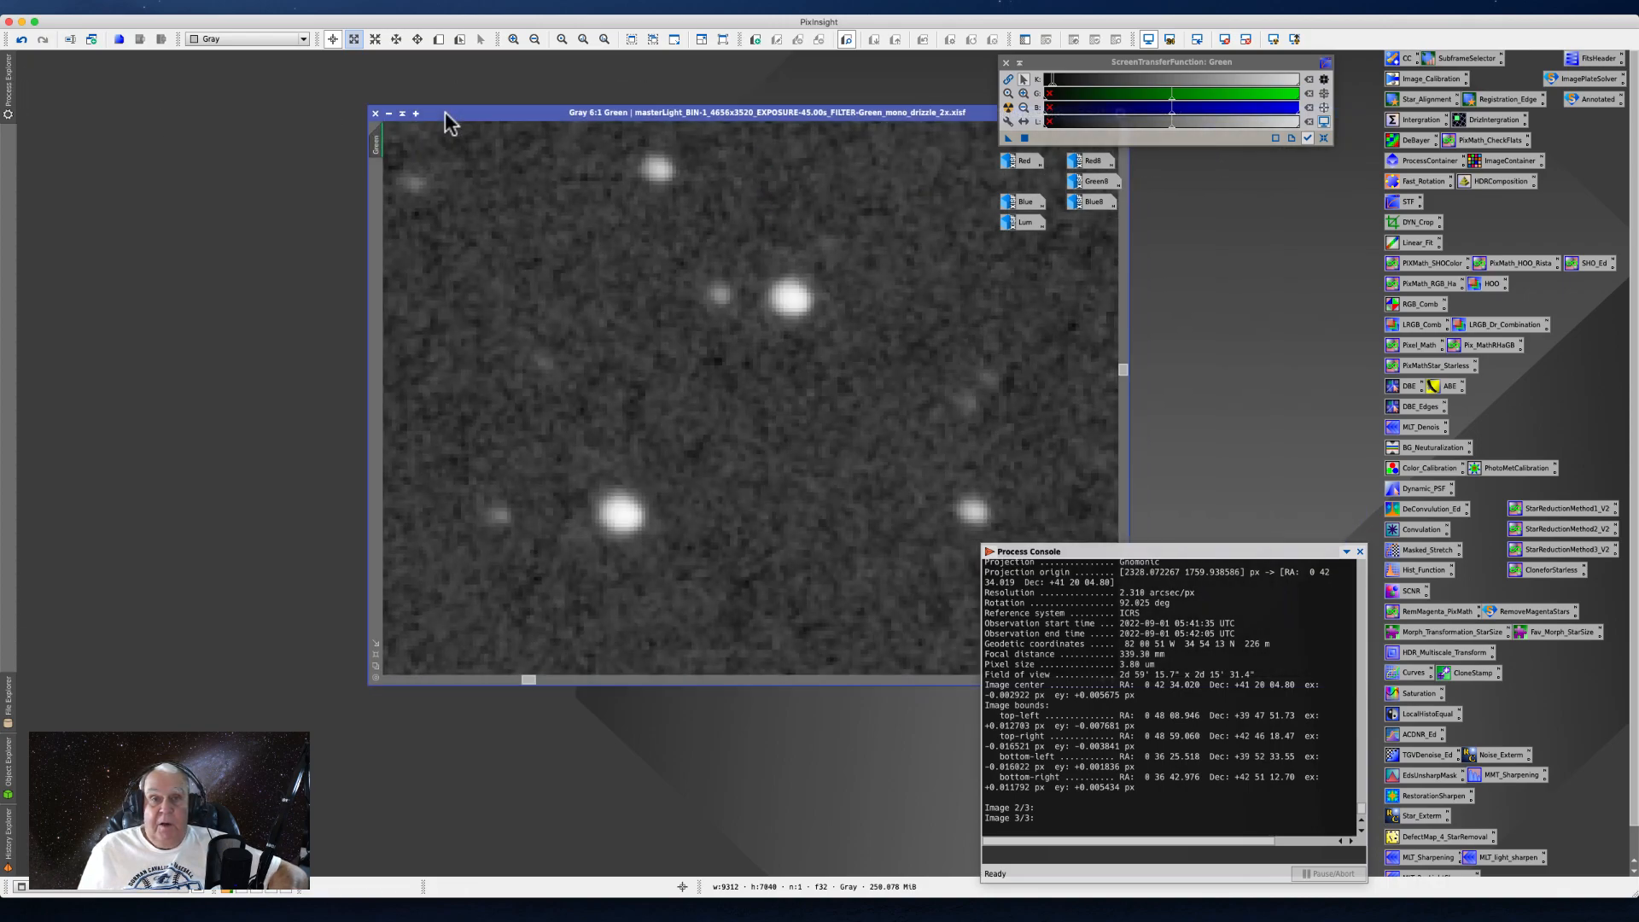
click(389, 113)
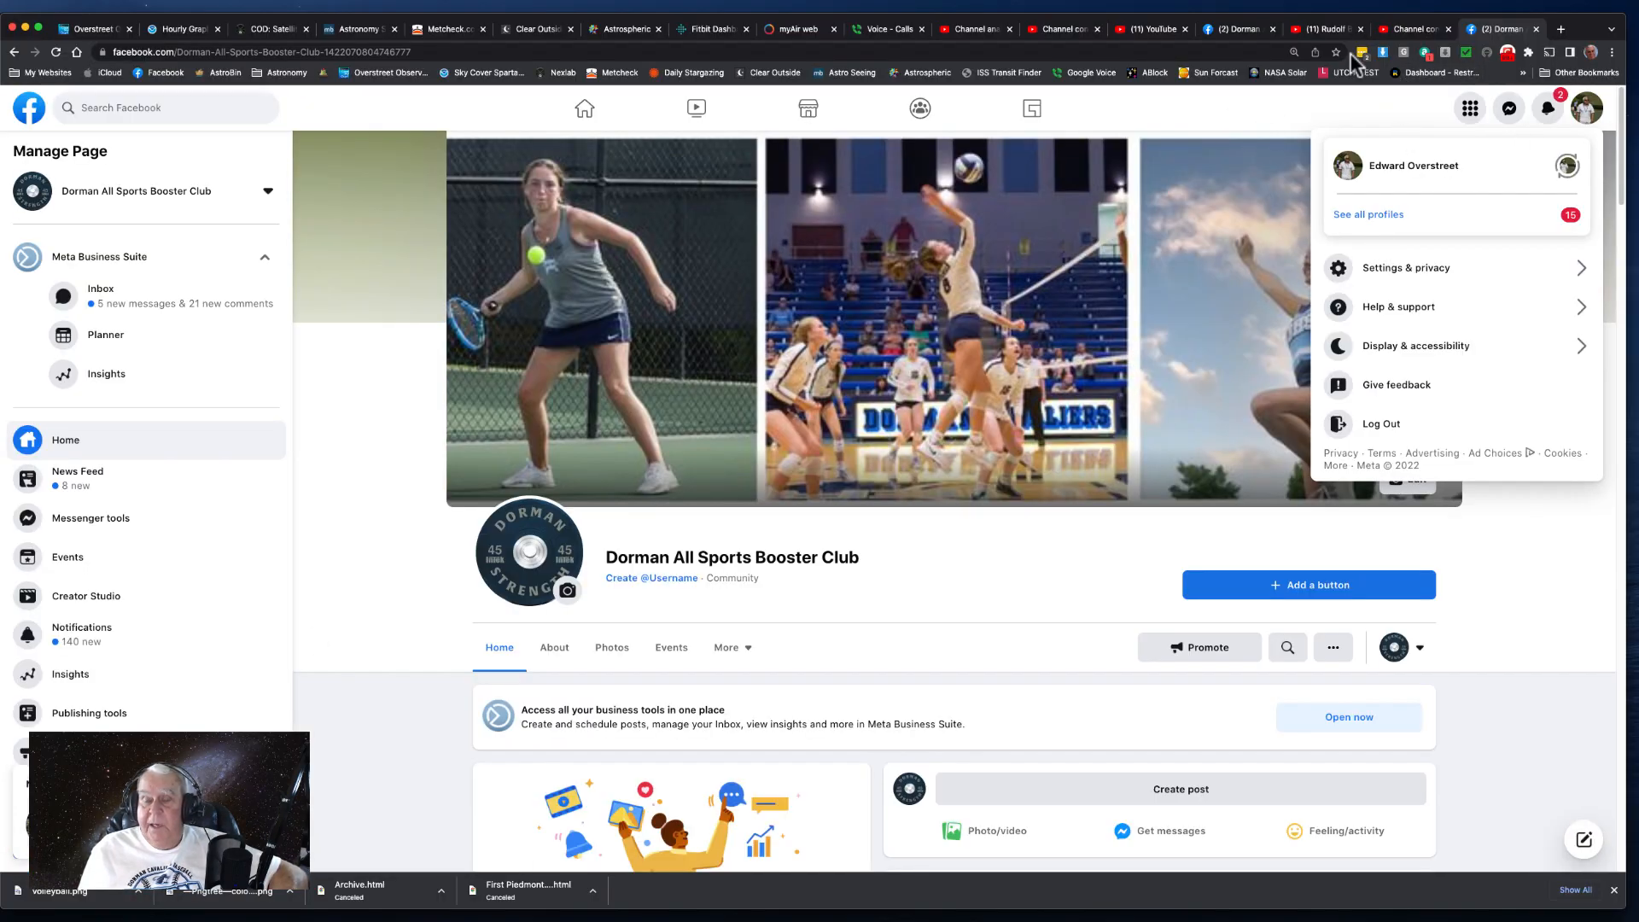
- Switch to Chrome and open the bookmarked Pixel Scale - Seeing calculator in a new tab
click(1561, 29)
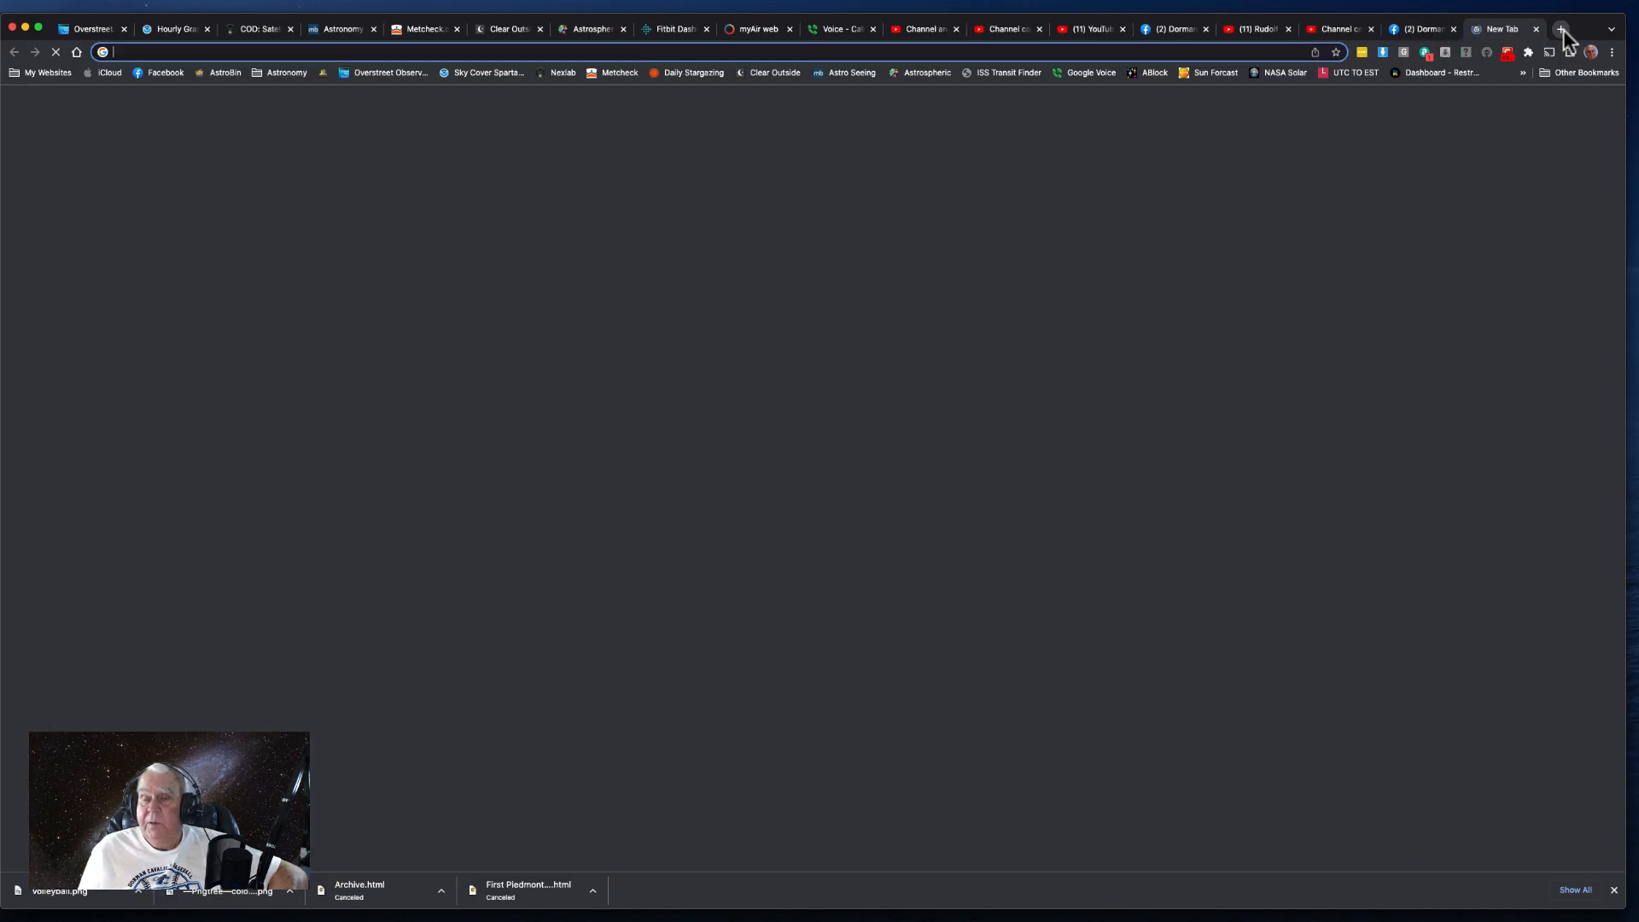
click(1522, 72)
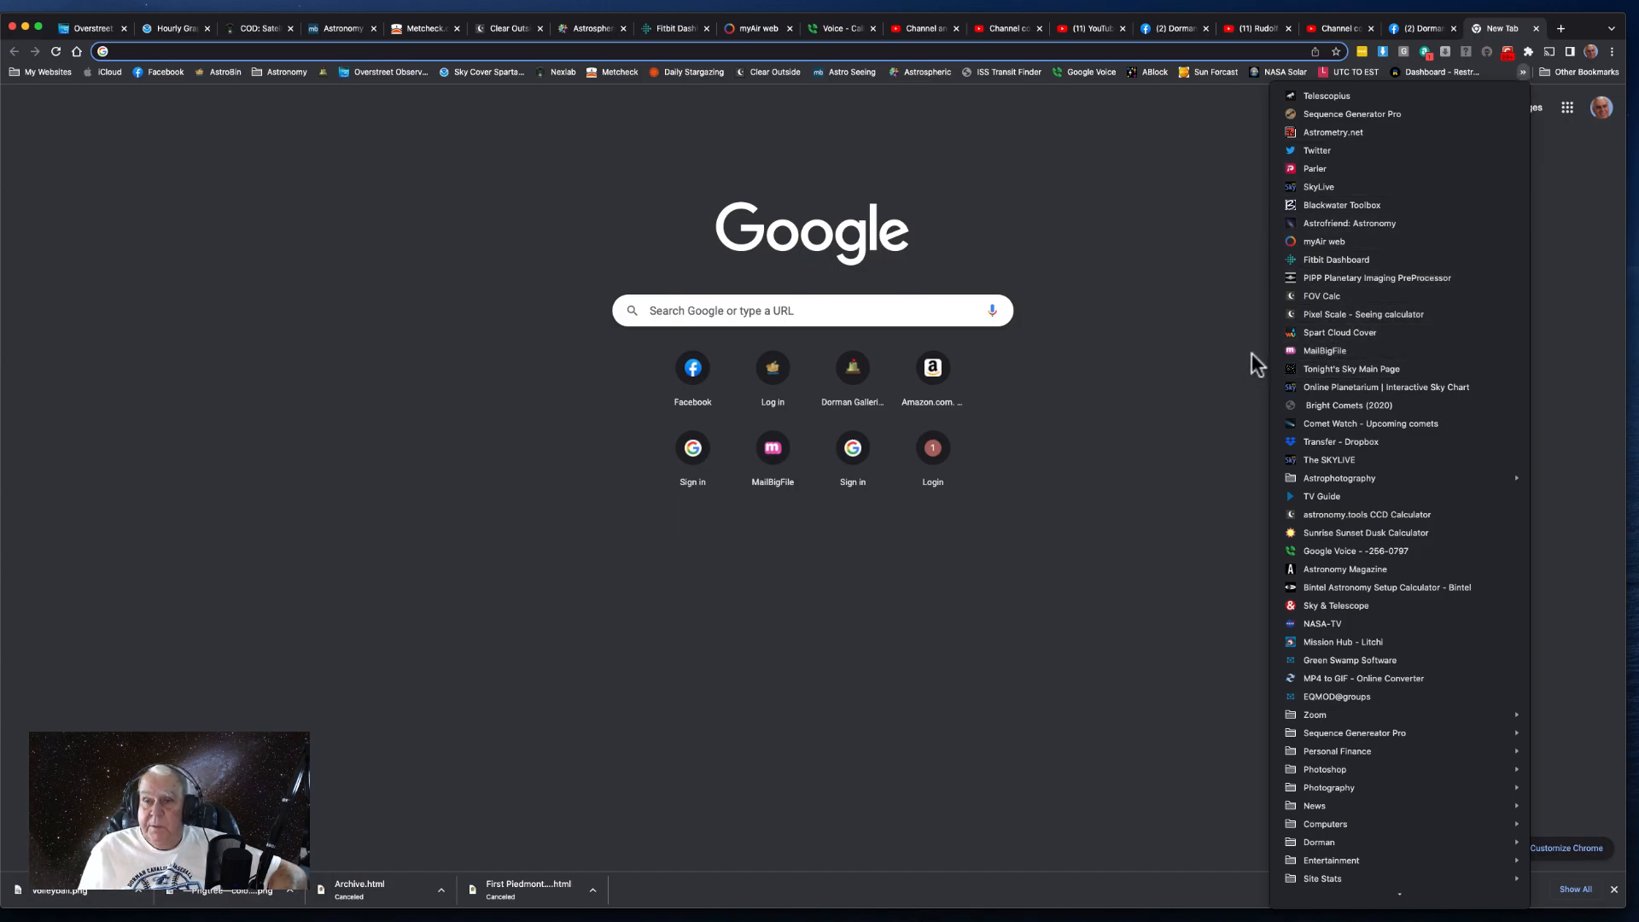
click(1313, 316)
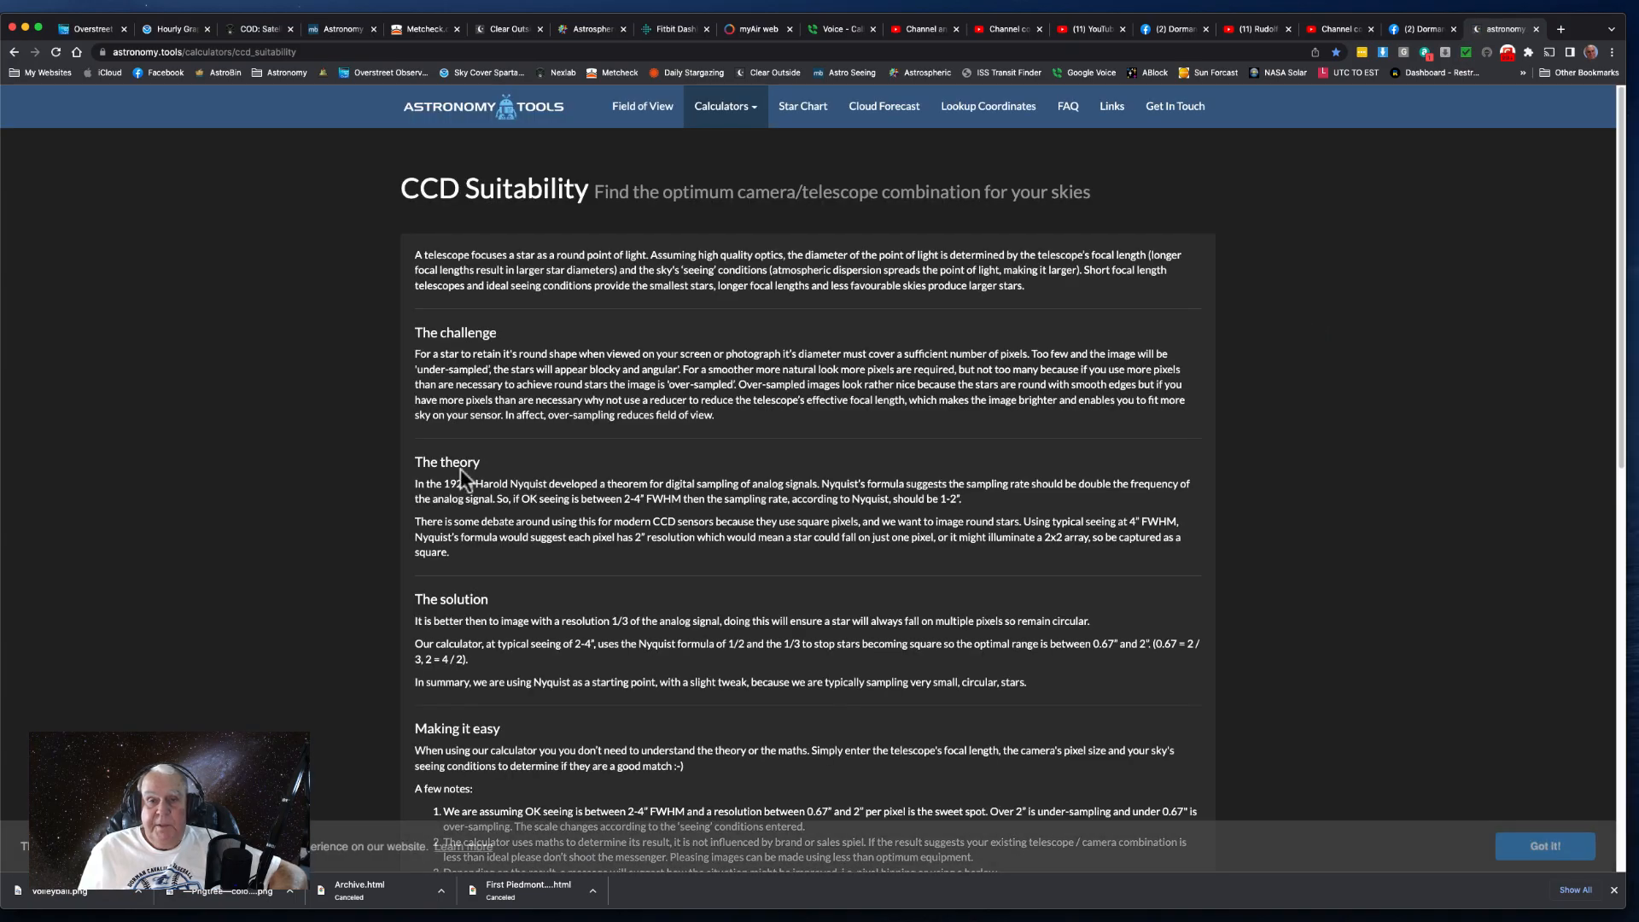
scroll(460, 469, down, 15)
scroll(612, 429, up, 15)
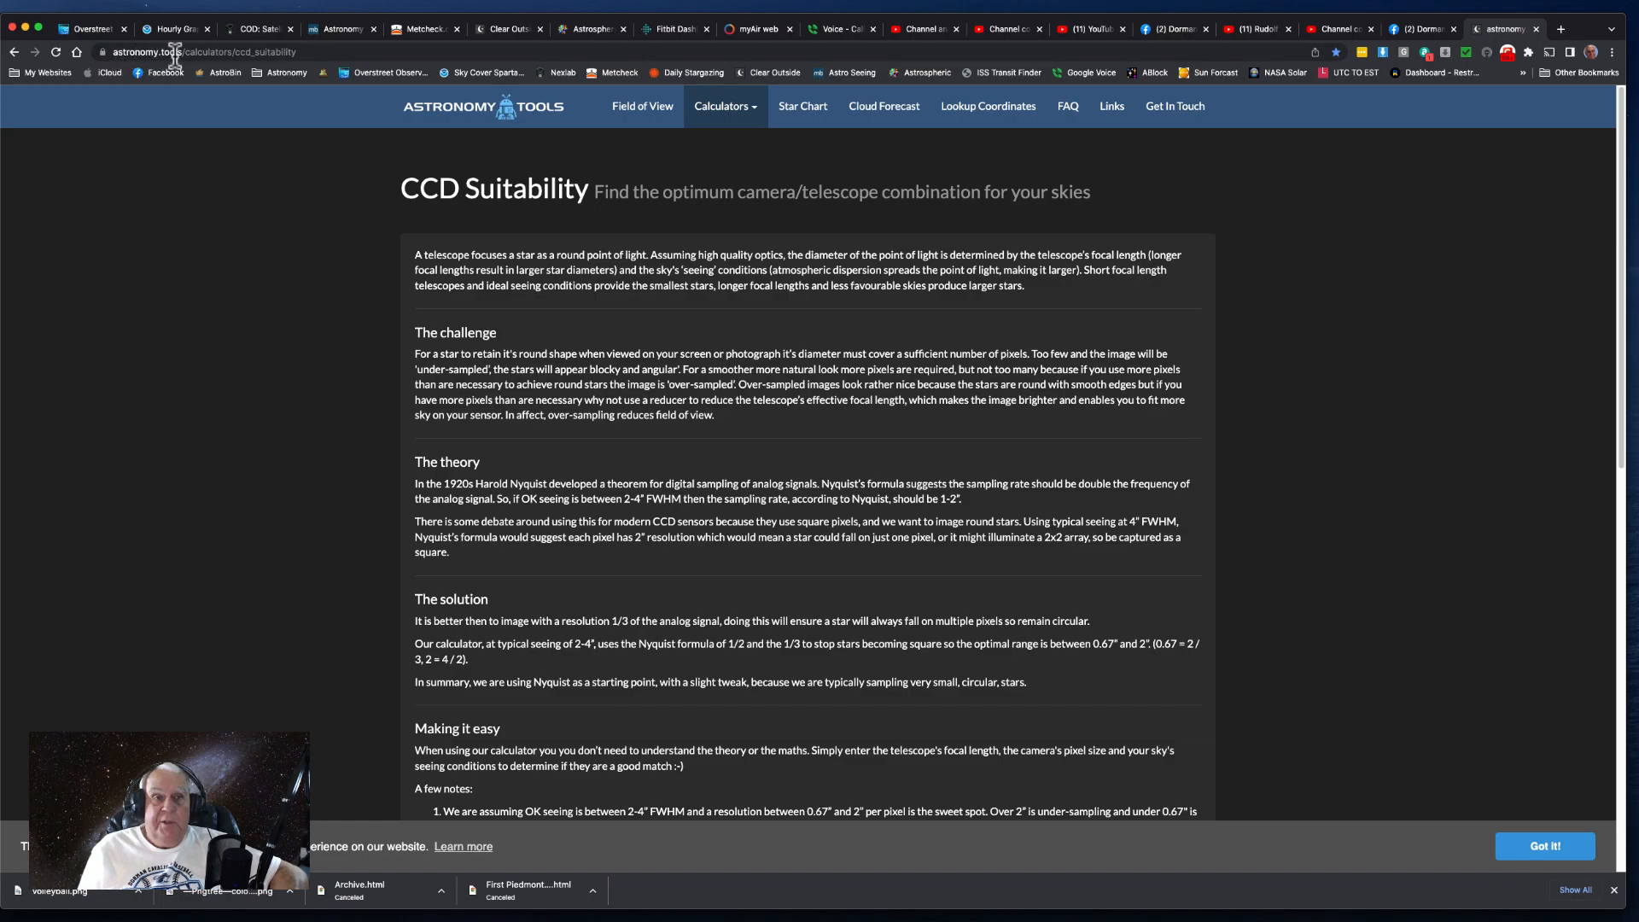
- Open the CCD Suitability page from the Astronomy Tools calculators and go to its calculator form
click(750, 104)
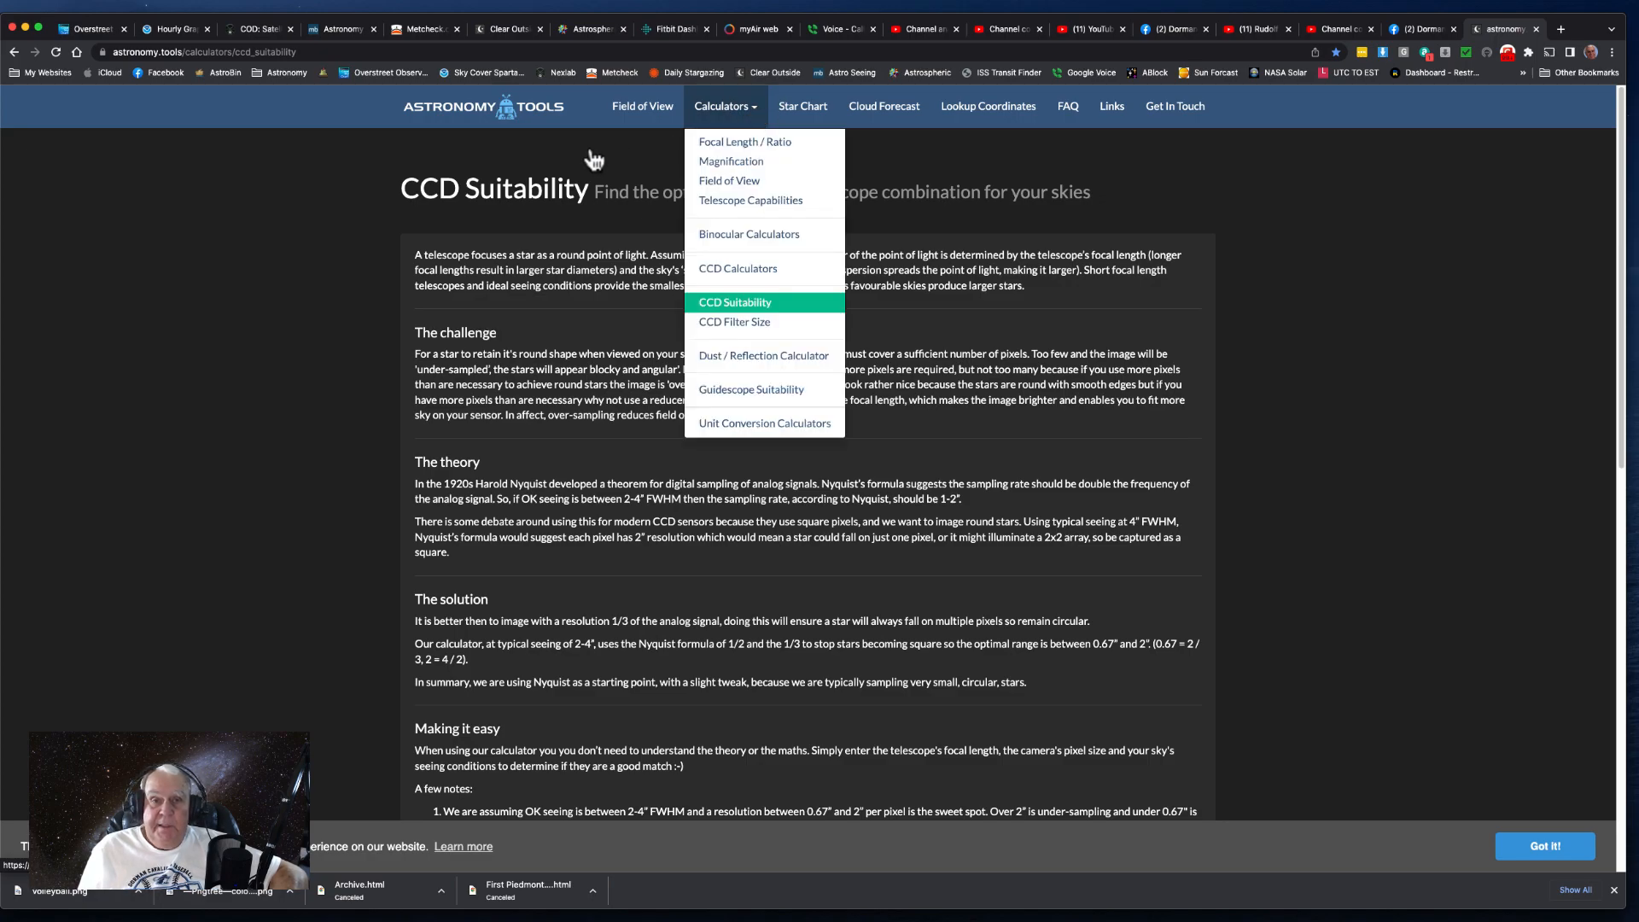
click(708, 304)
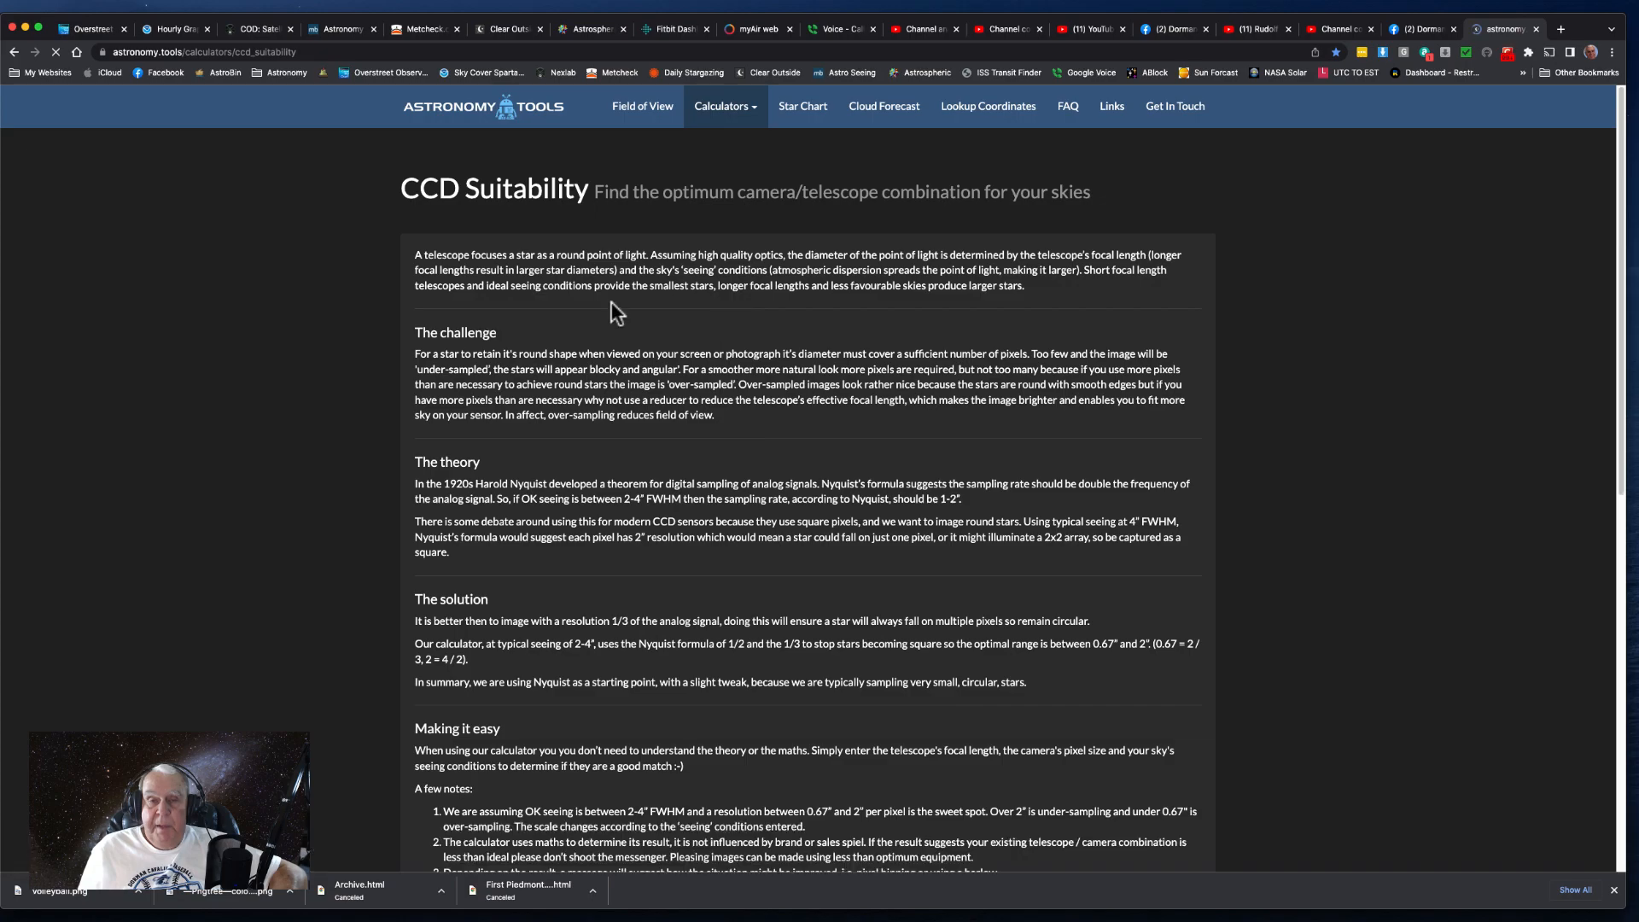
scroll(612, 300, down, 5)
scroll(611, 301, down, 5)
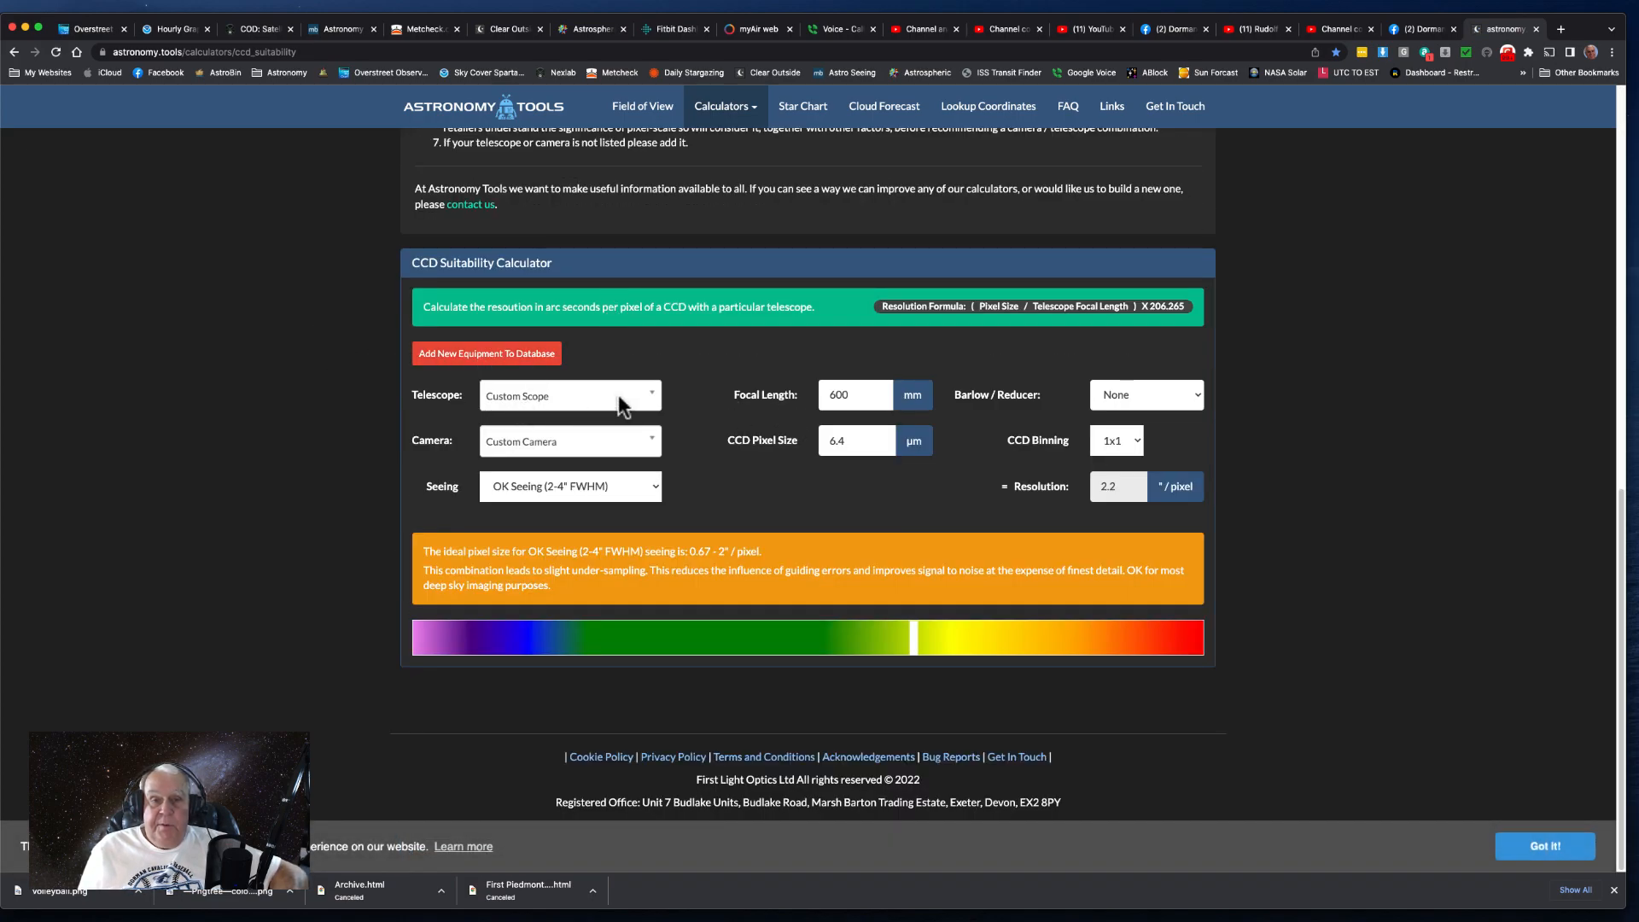
- Choose Stellarvue - SV70T as the telescope in the CCD Suitability Calculator
click(653, 394)
scroll(598, 537, down, 5)
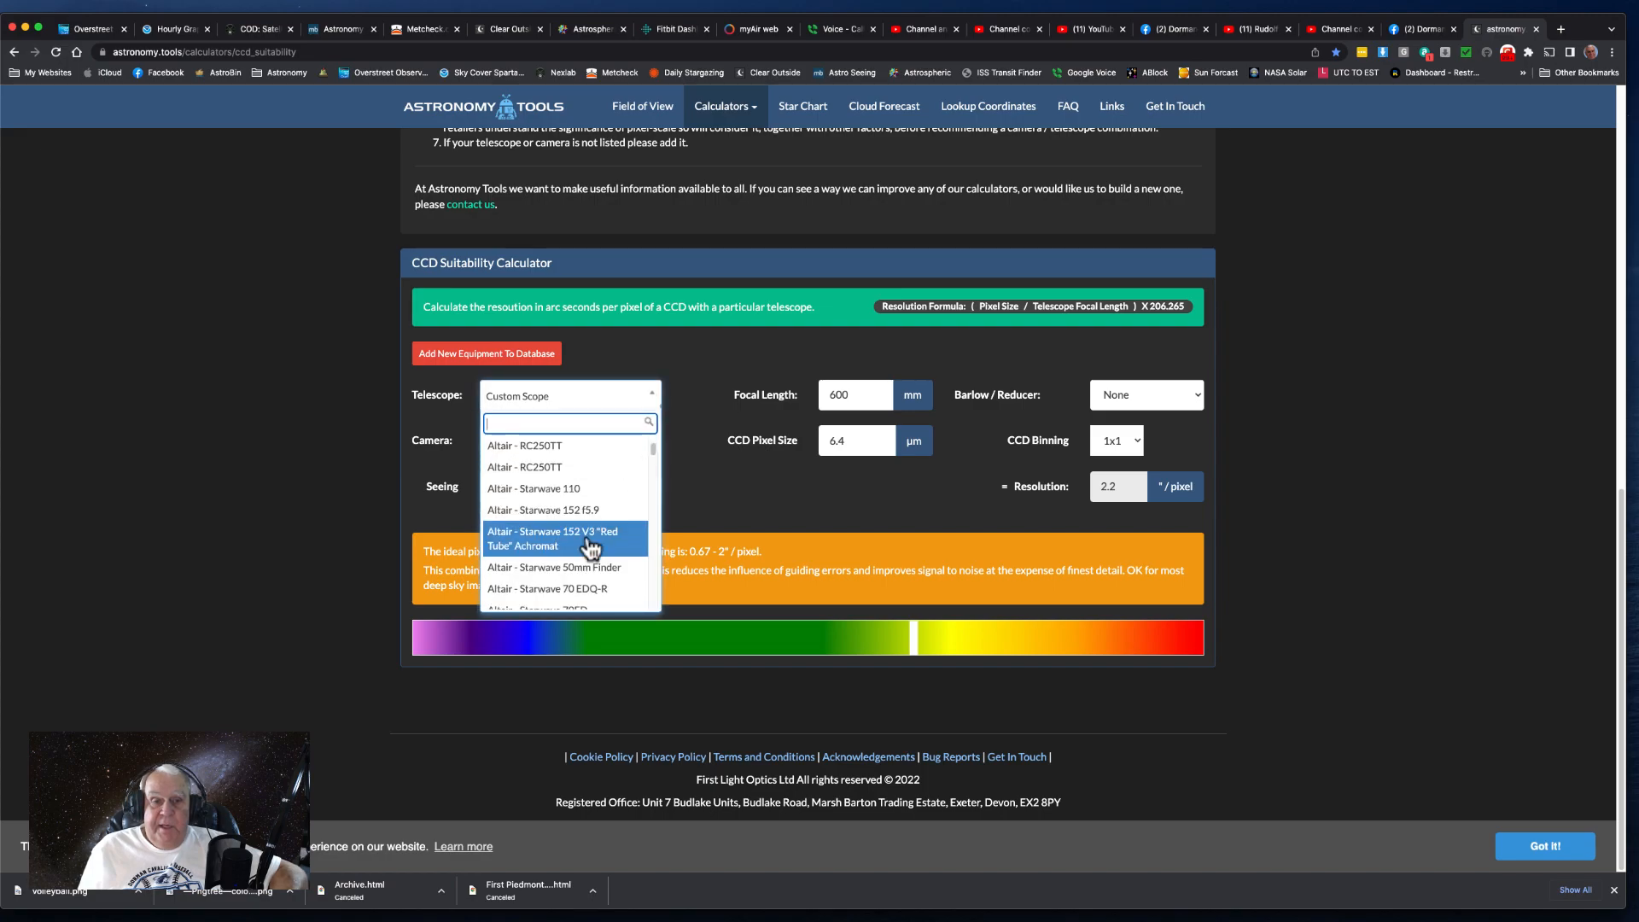
scroll(587, 551, down, 10)
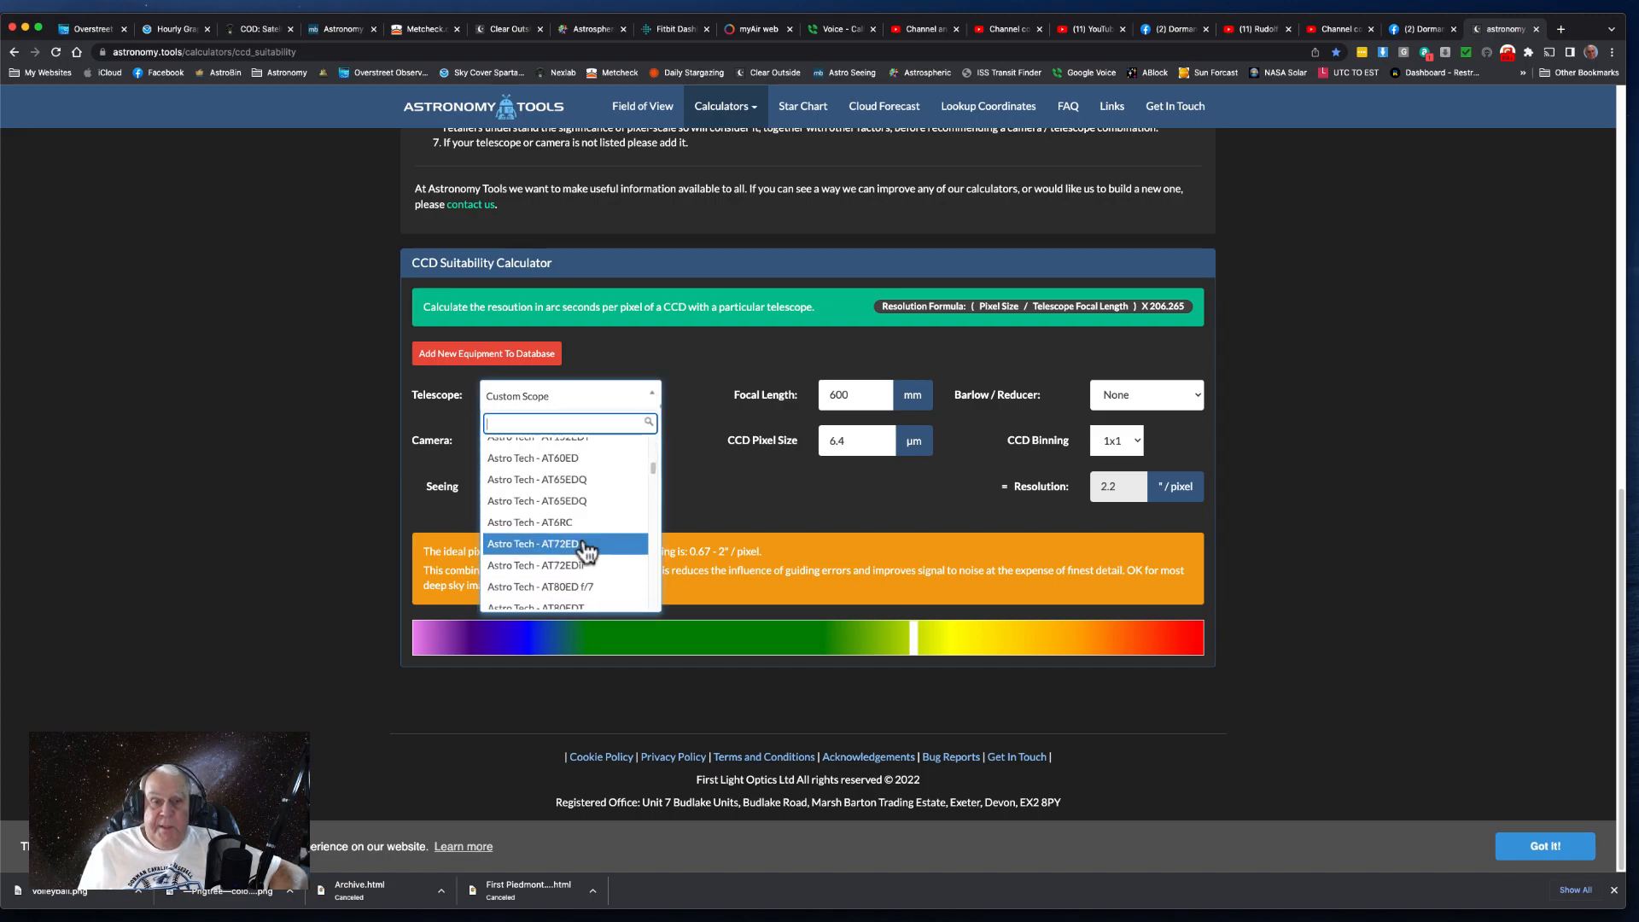
scroll(587, 555, down, 2)
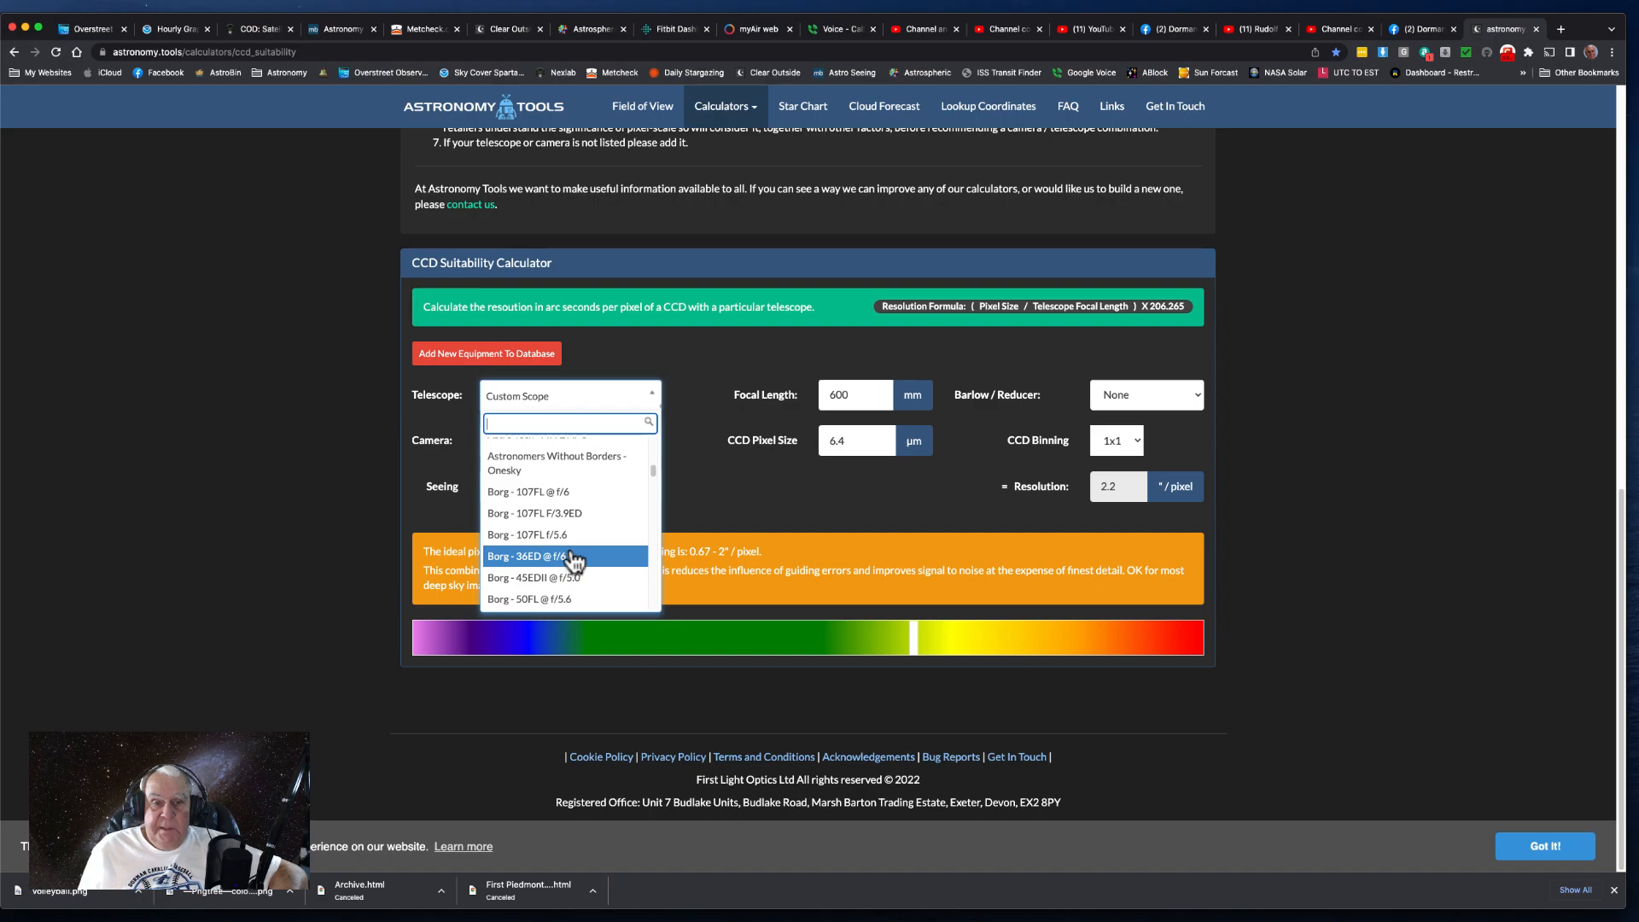
scroll(579, 557, up, 5)
scroll(577, 551, down, 15)
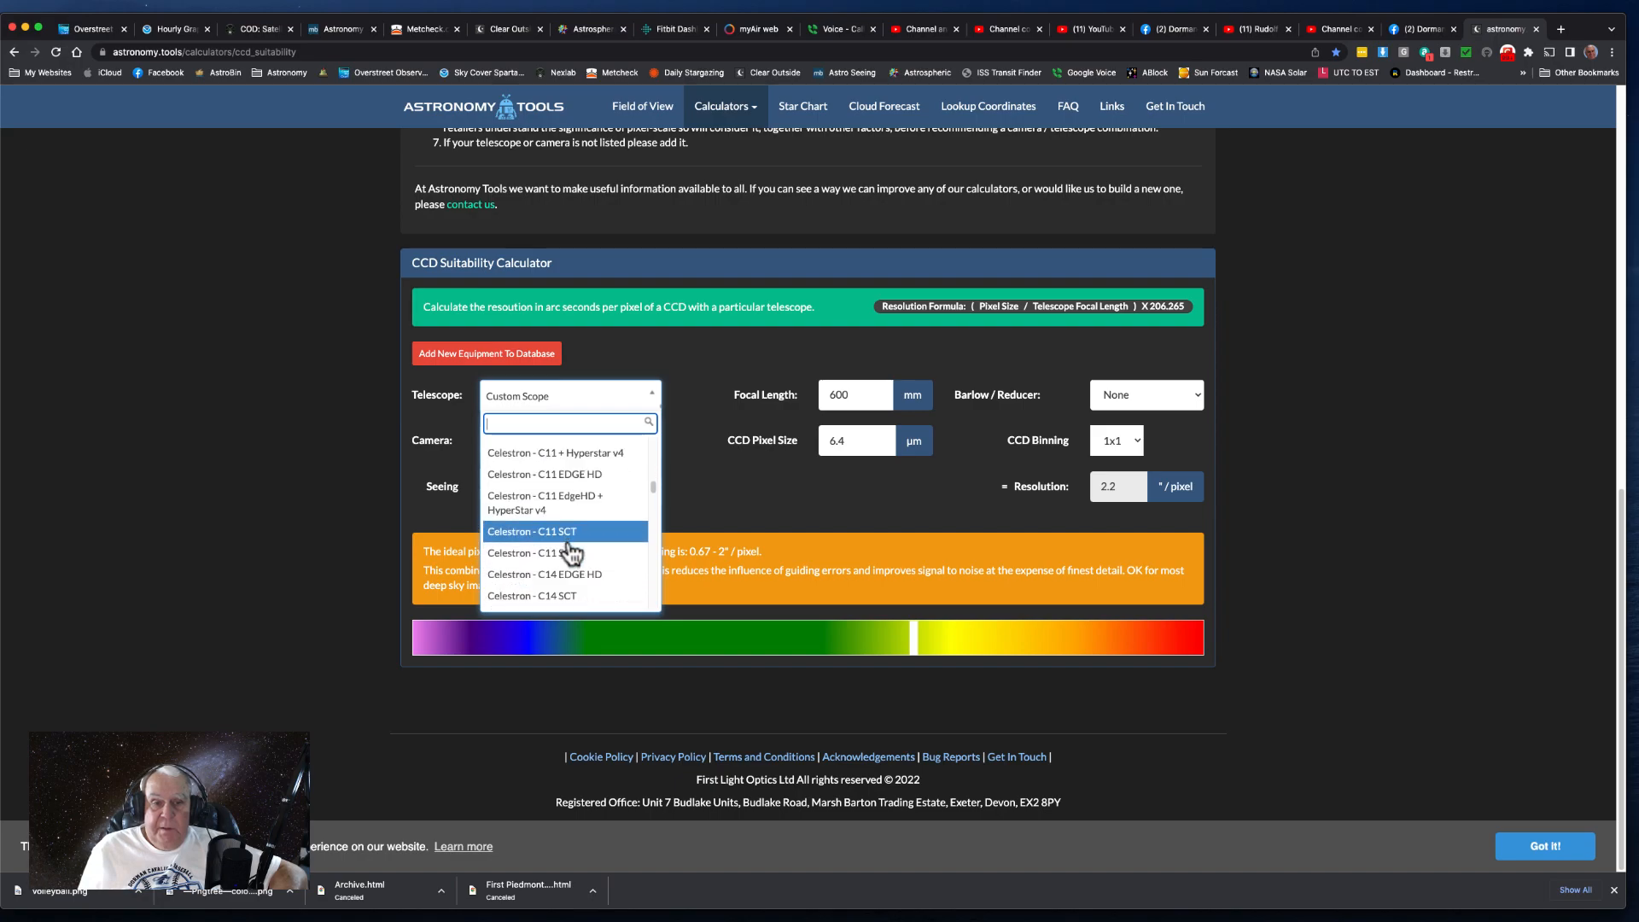
scroll(570, 553, down, 20)
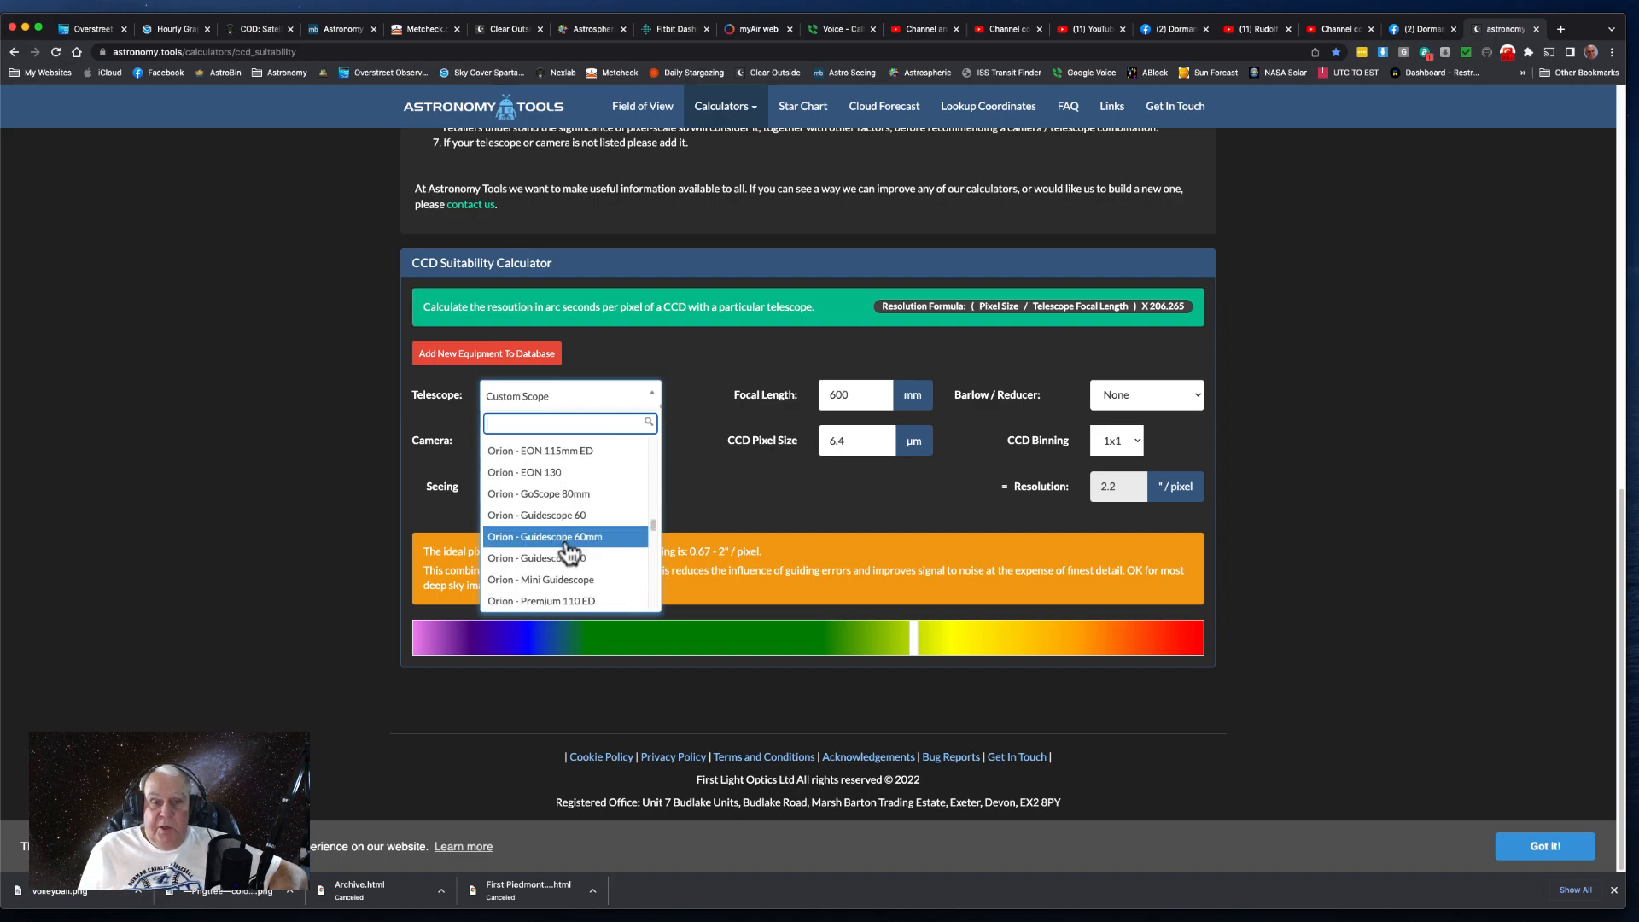
scroll(570, 551, down, 3)
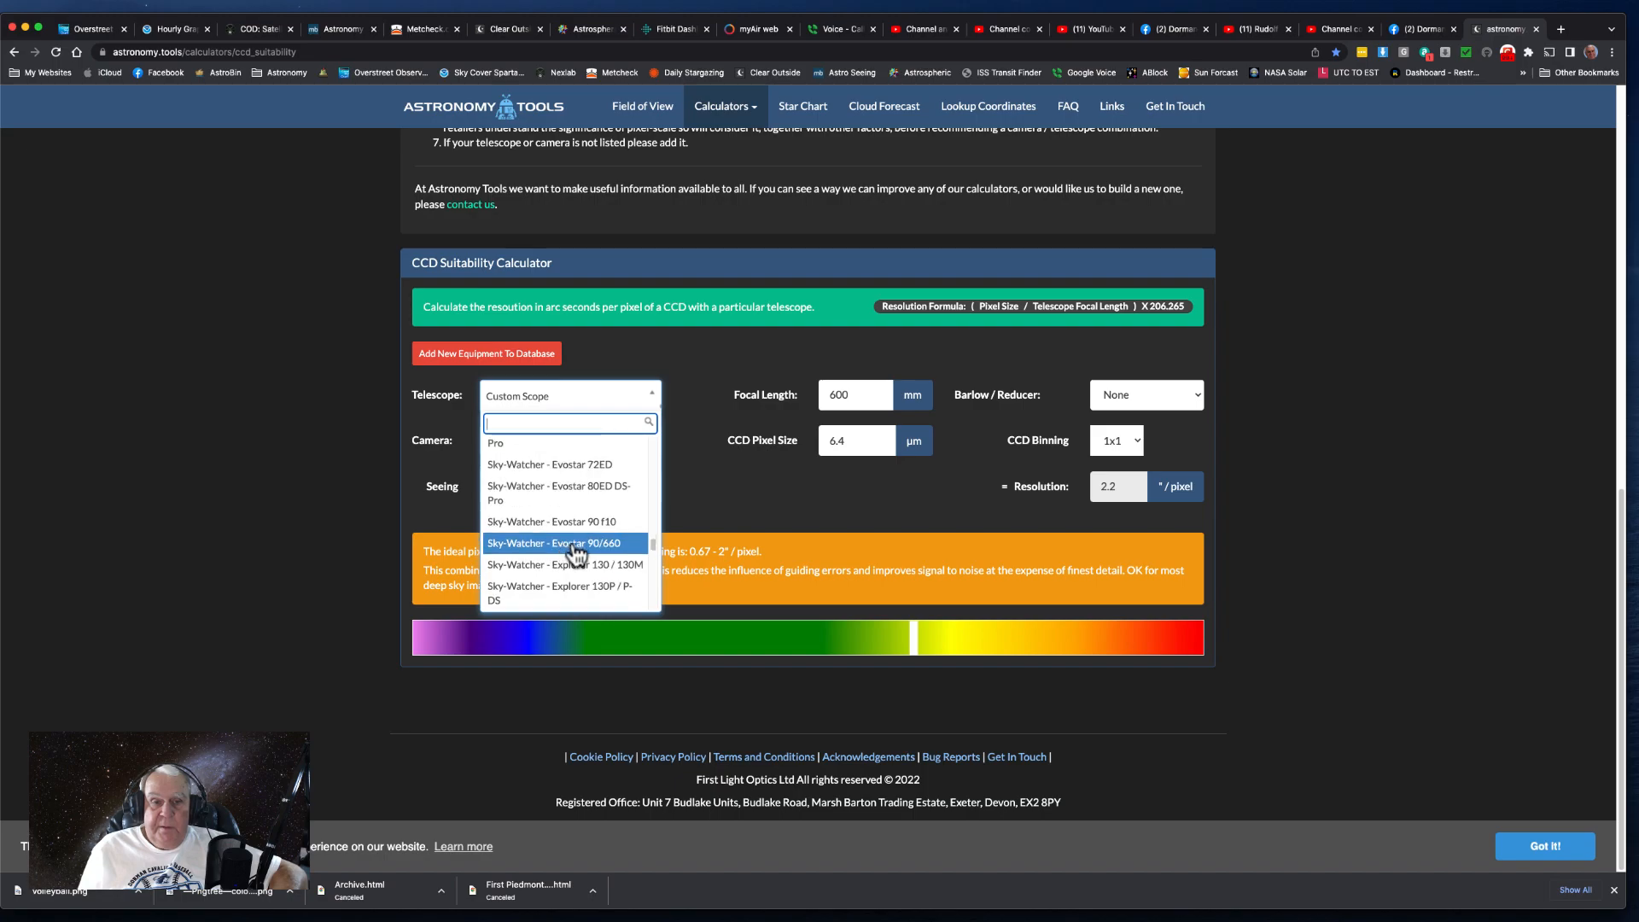
scroll(577, 553, down, 10)
scroll(578, 553, down, 10)
scroll(577, 553, down, 6)
scroll(579, 536, up, 2)
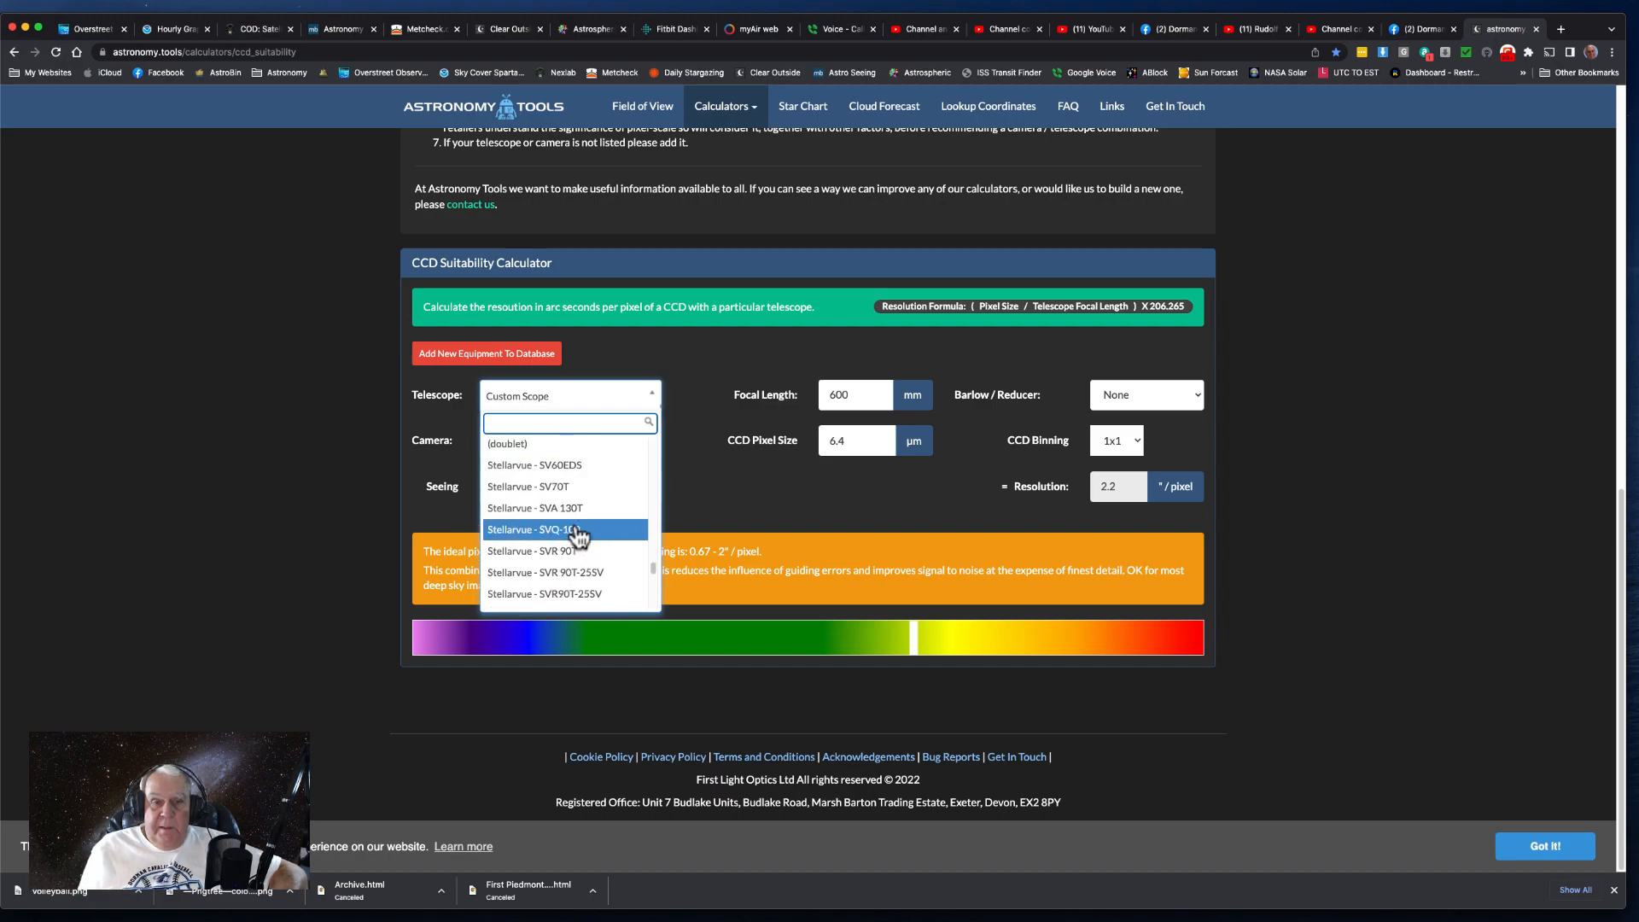
click(553, 490)
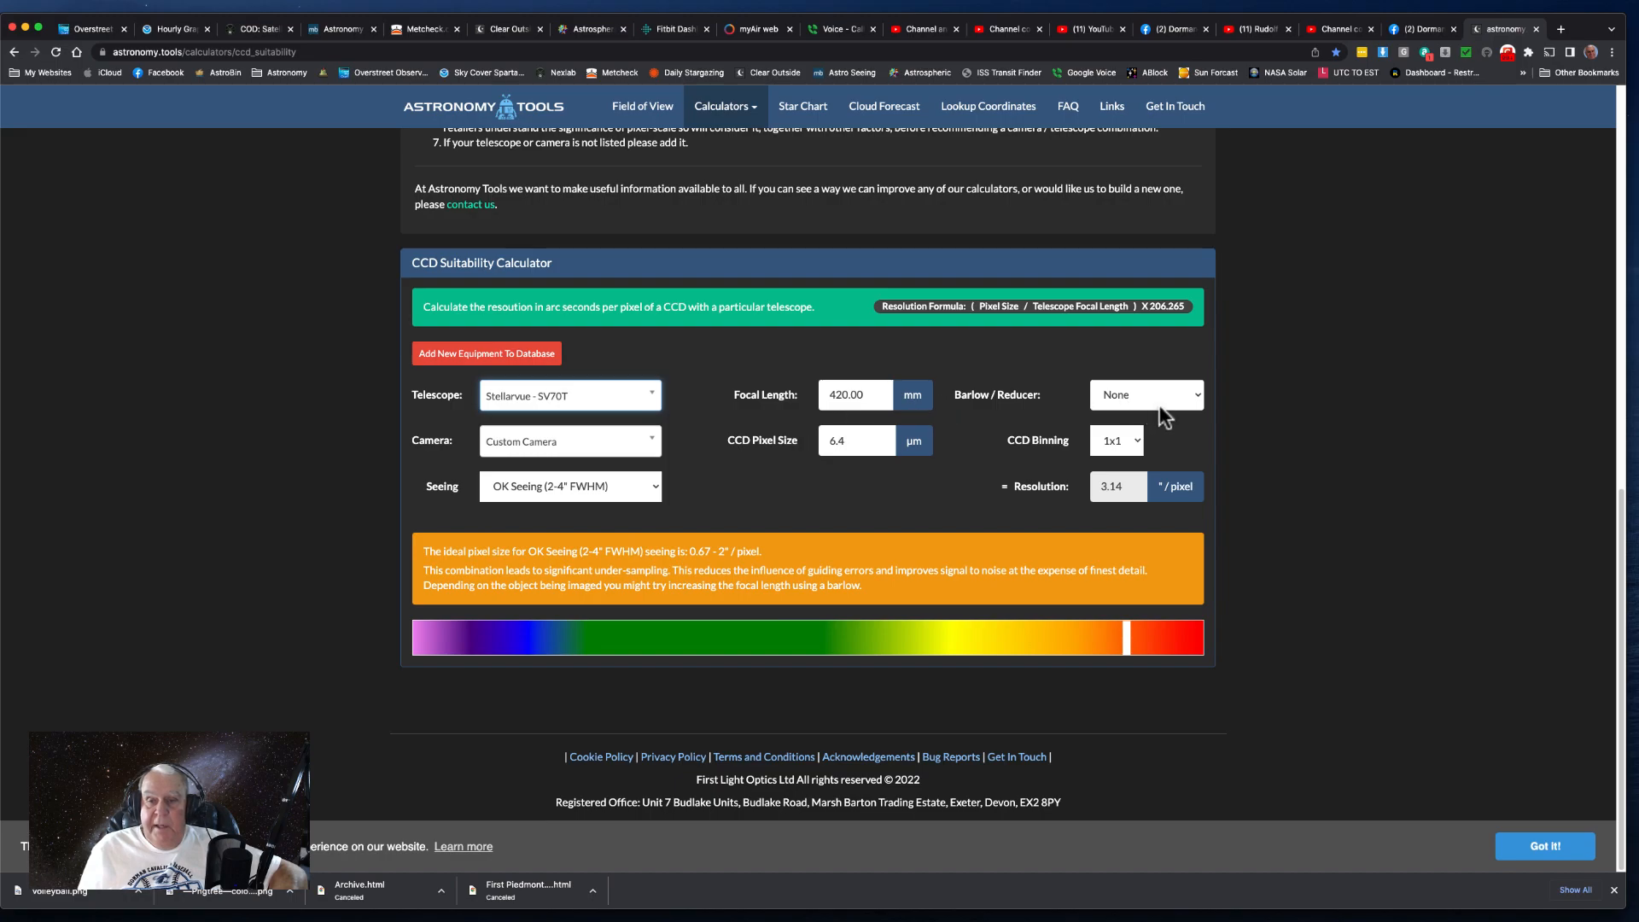
- Apply the 0.8x Reducer and choose ZWO - ASI1600 as the camera in the CCD Suitability Calculator
click(1197, 392)
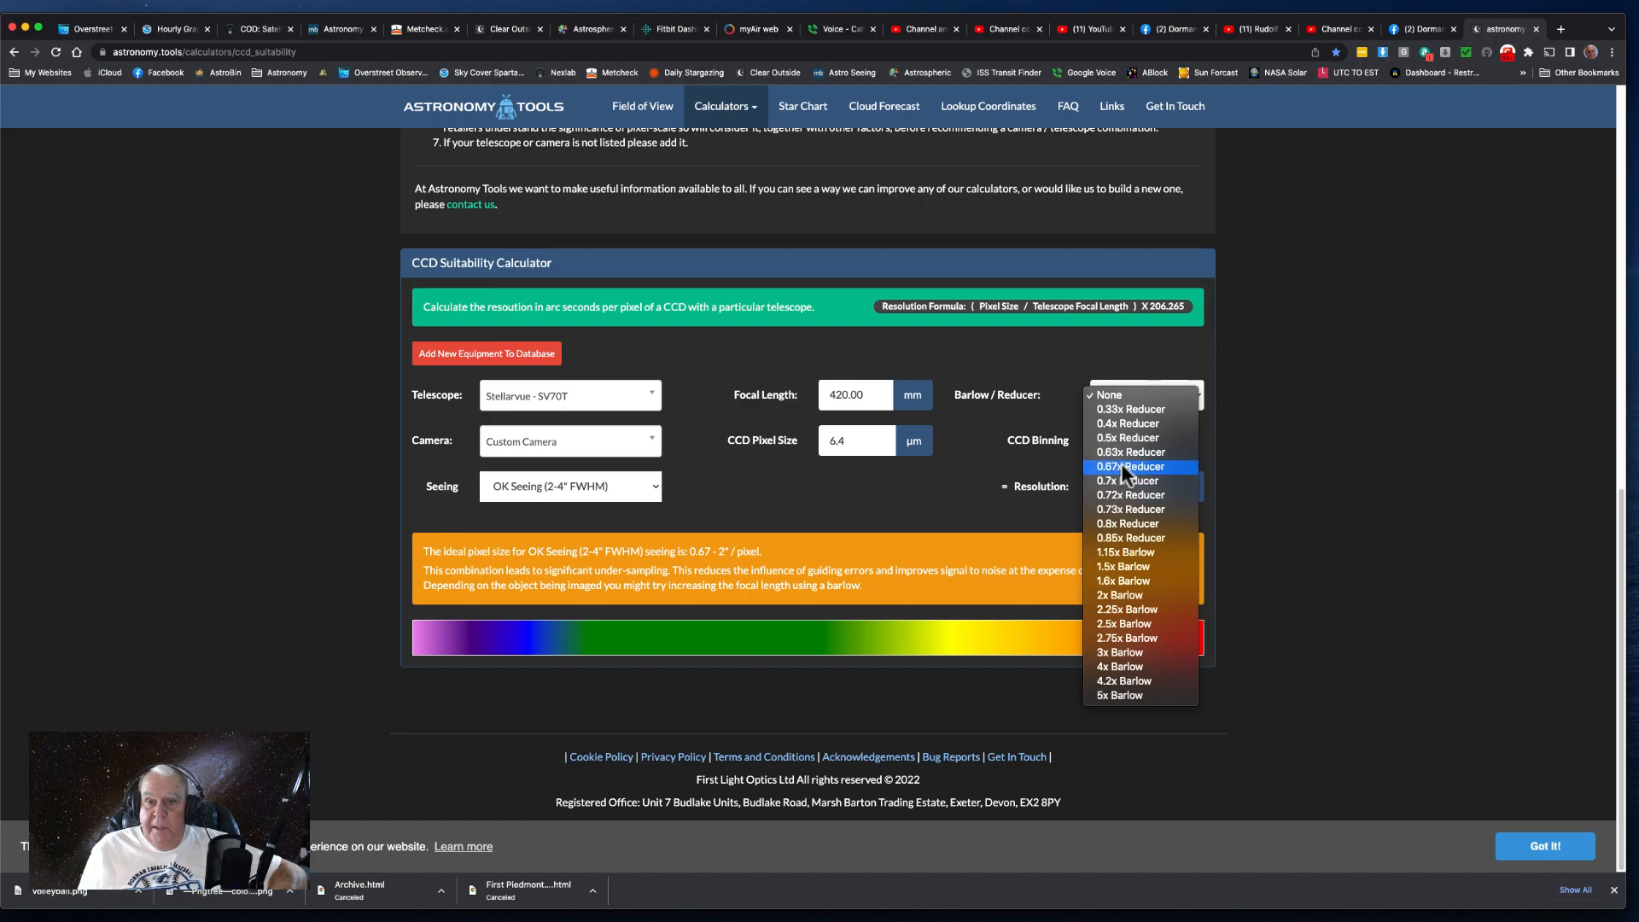
click(1110, 524)
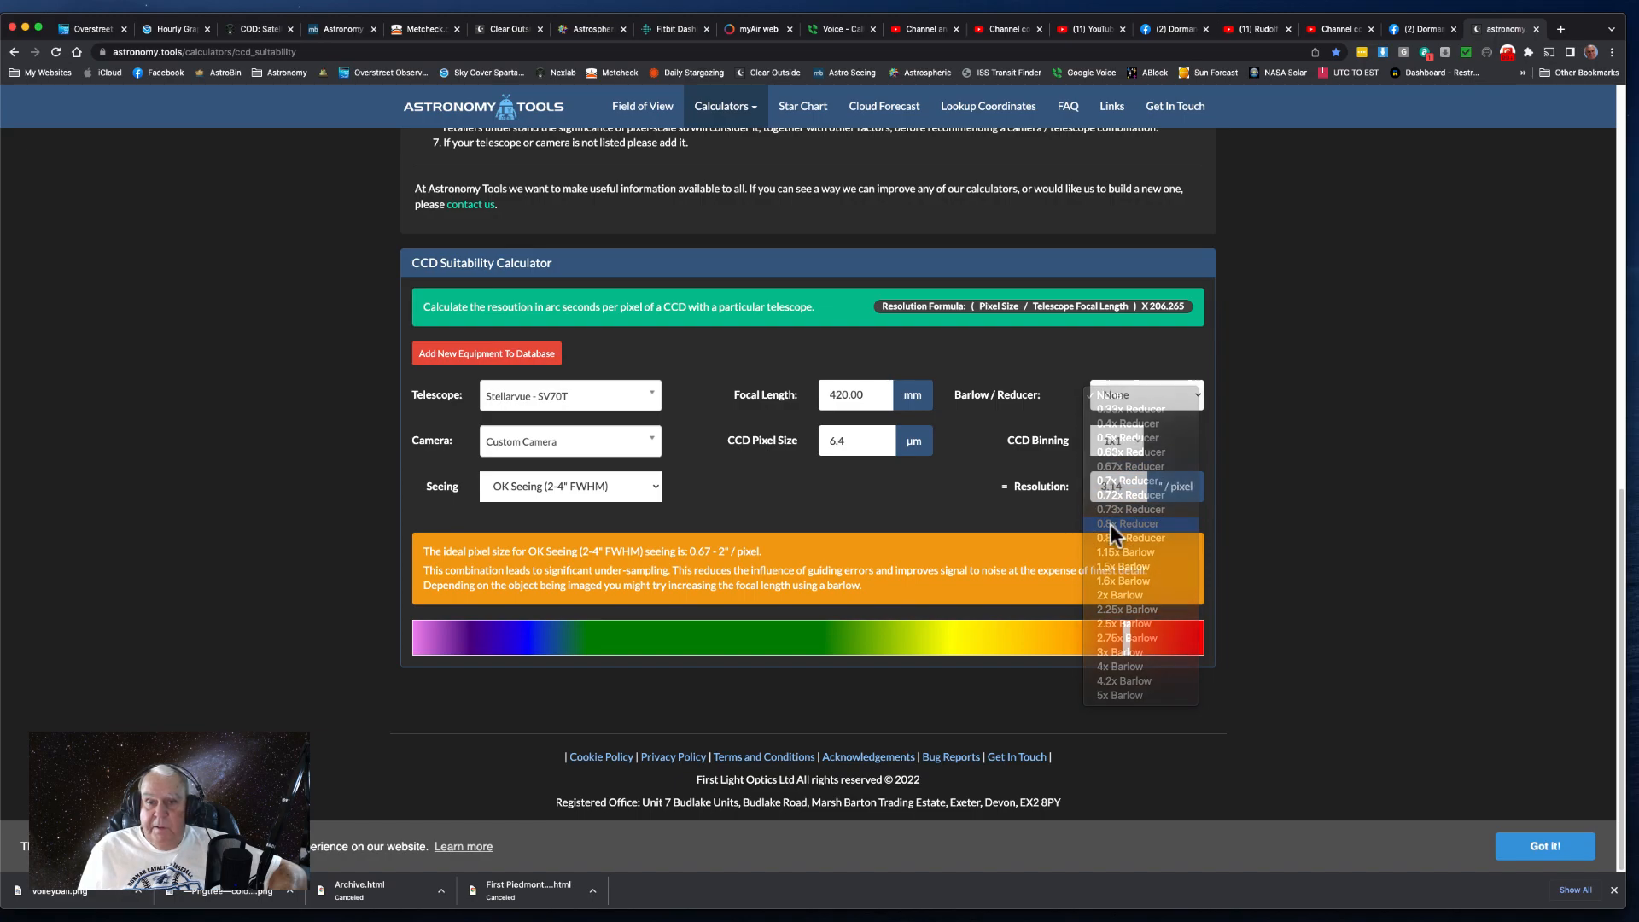
click(649, 440)
scroll(546, 551, down, 20)
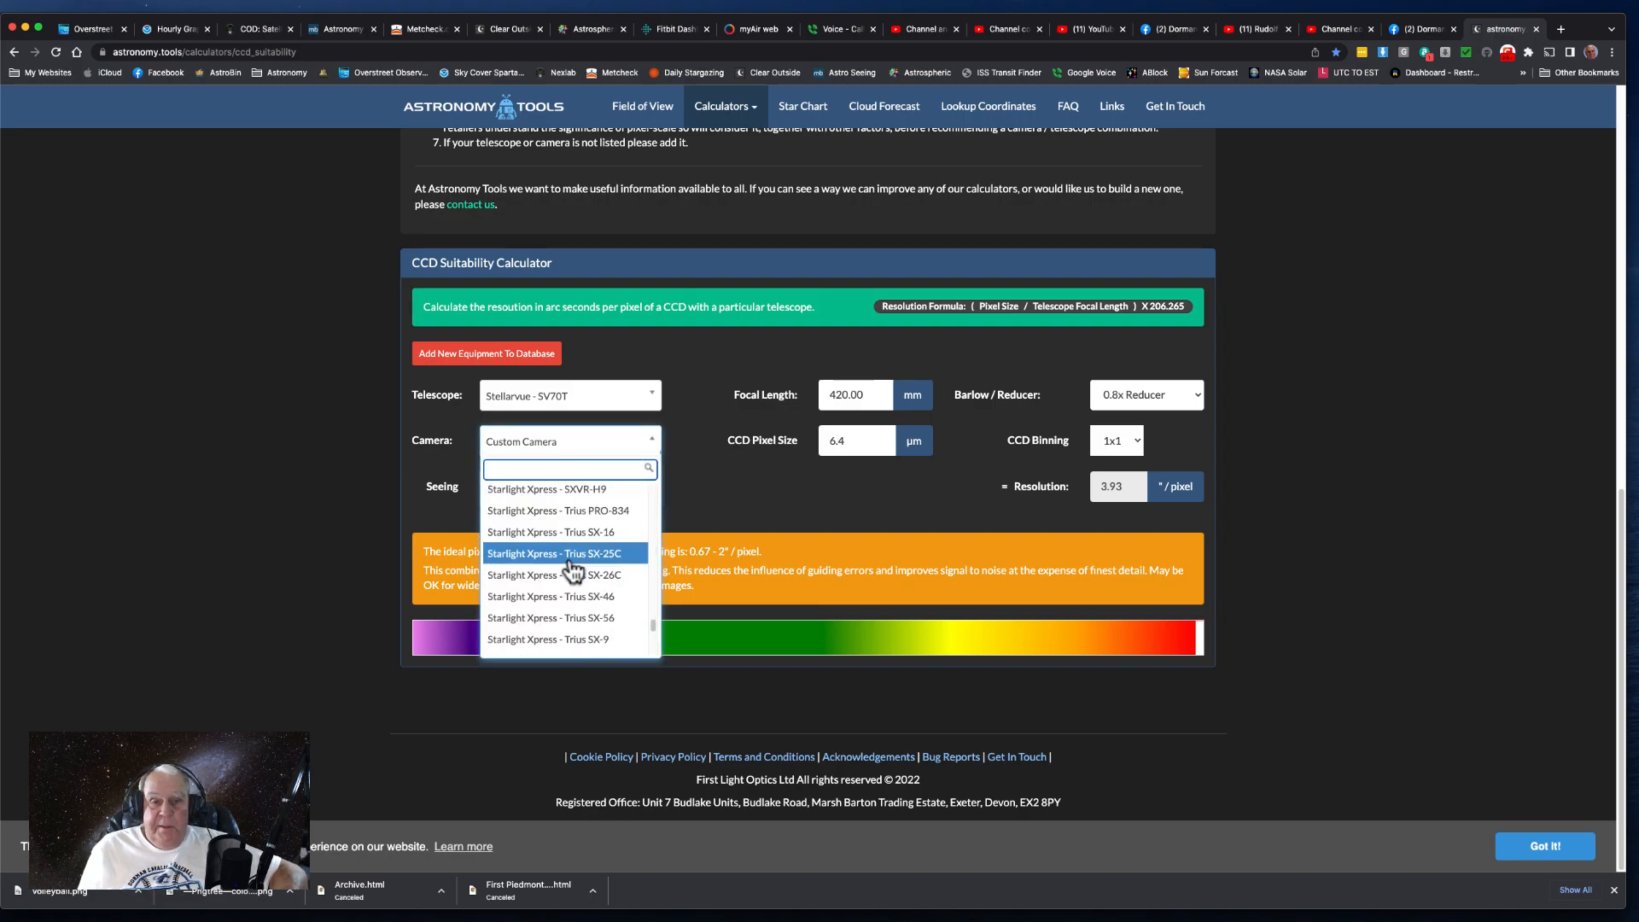
scroll(550, 542, up, 4)
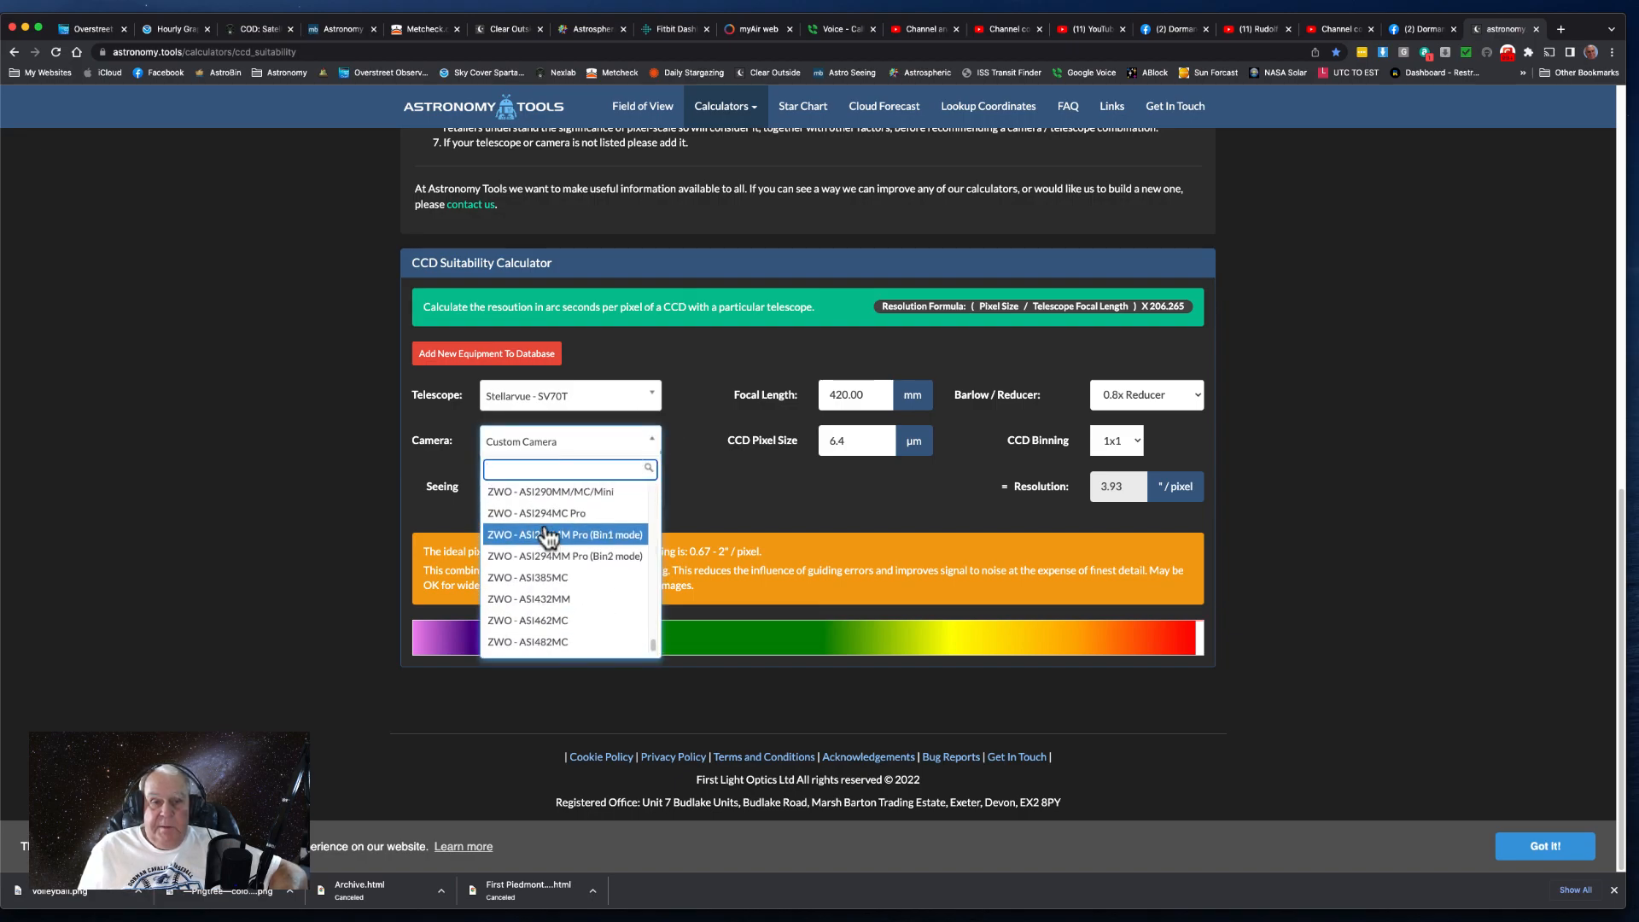
scroll(555, 525, up, 3)
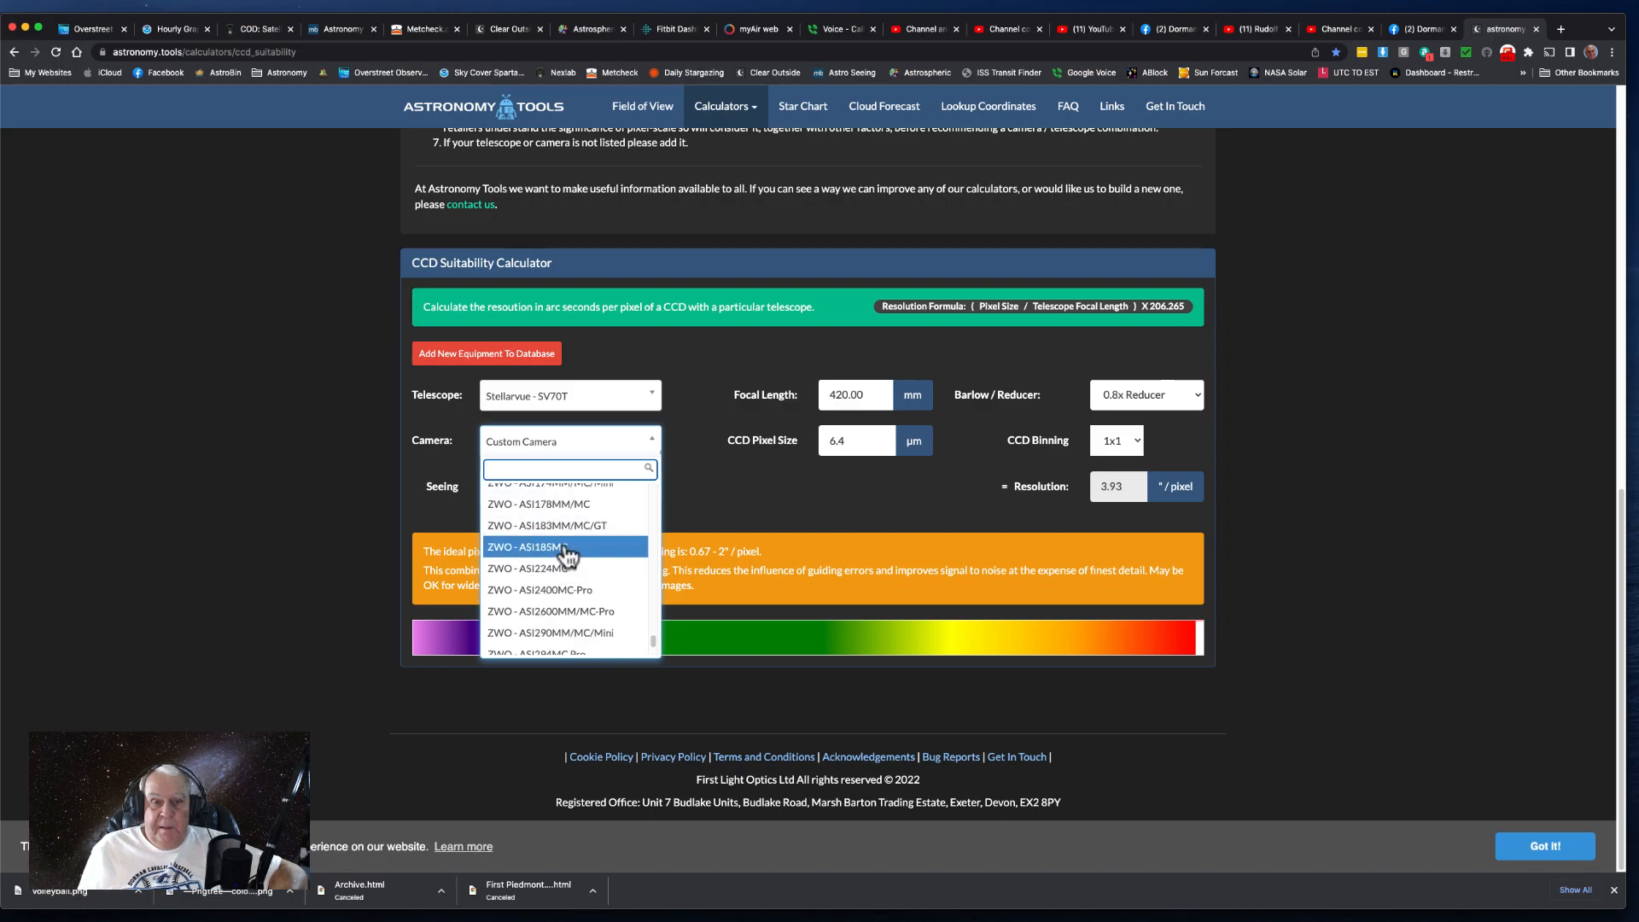
scroll(580, 547, up, 1)
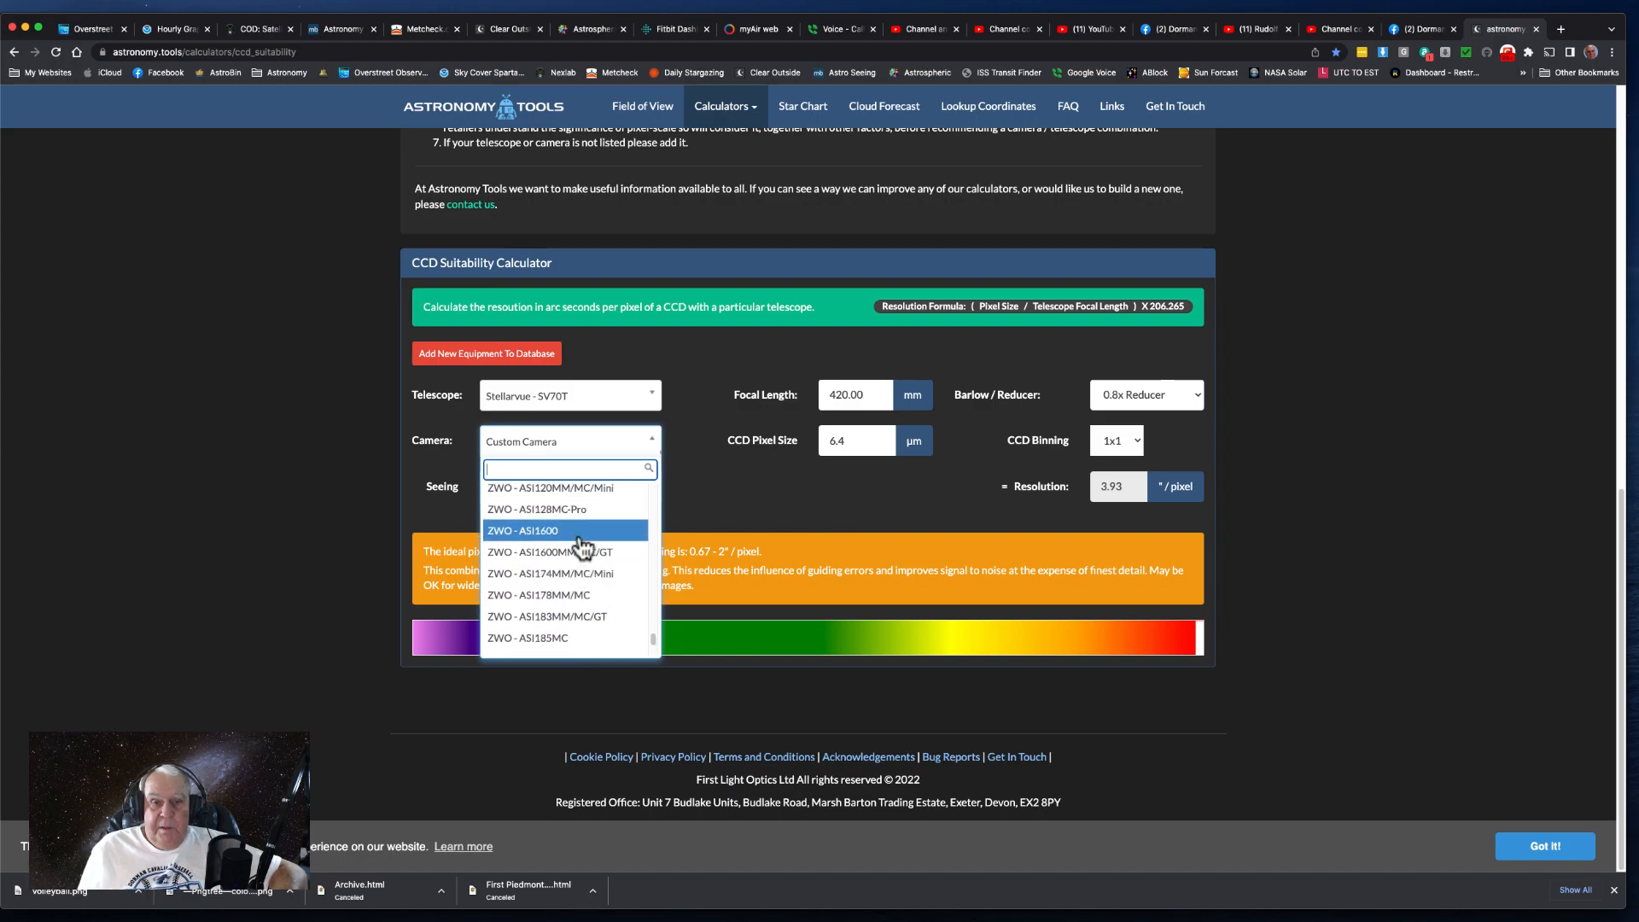
click(533, 505)
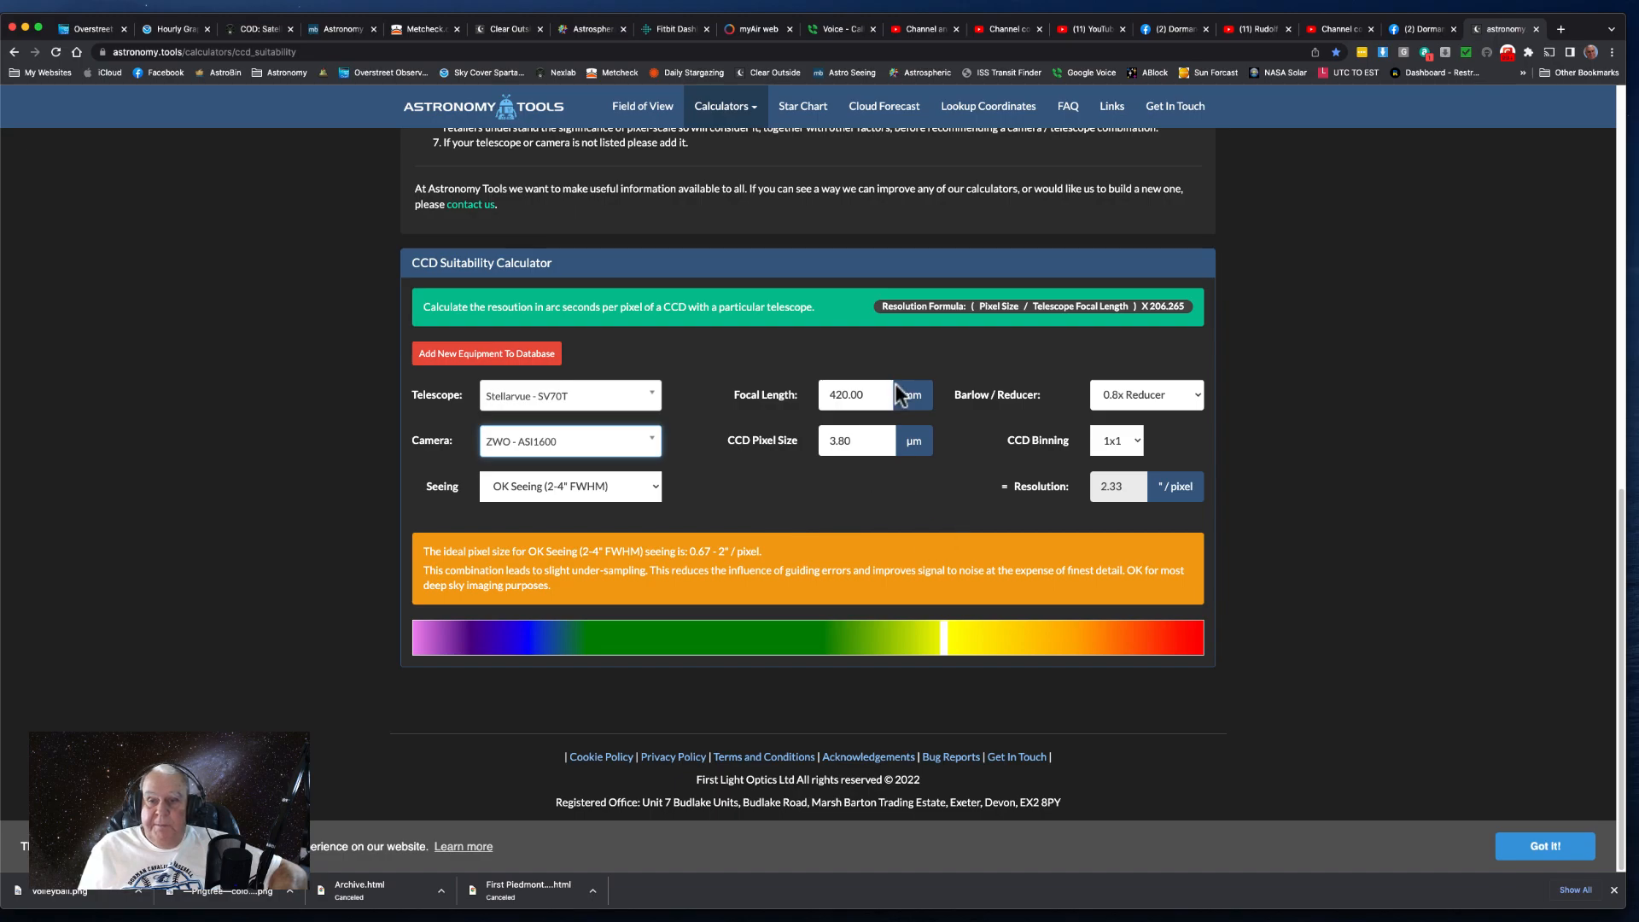
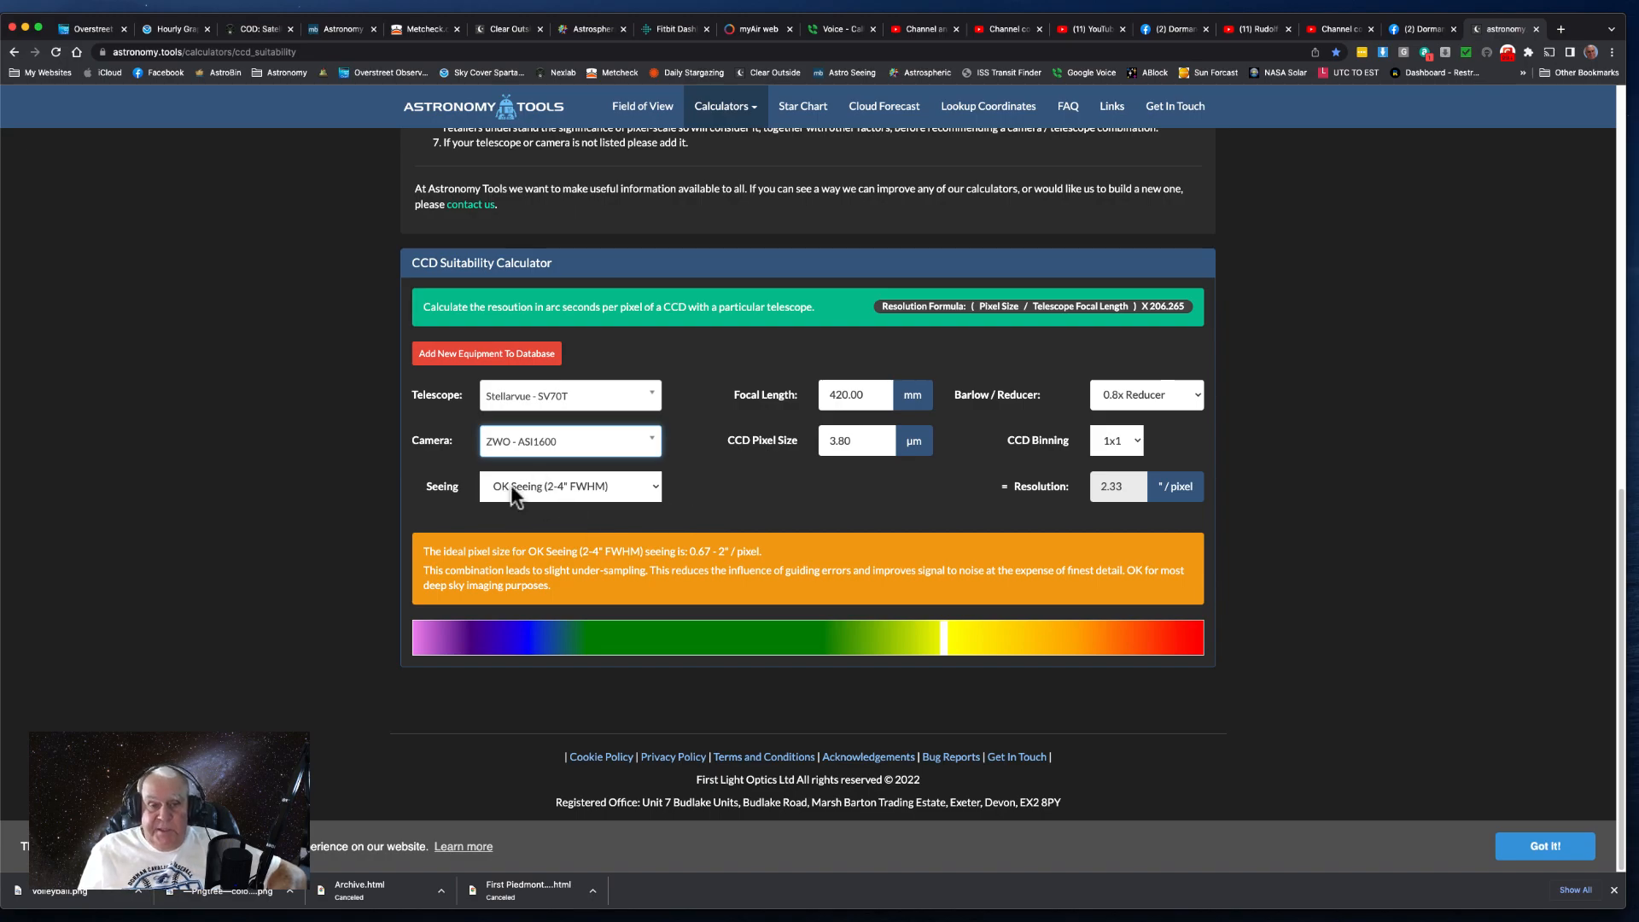
- Set the seeing condition to Poor Seeing (4-5" FWHM) in the CCD Suitability Calculator
click(652, 485)
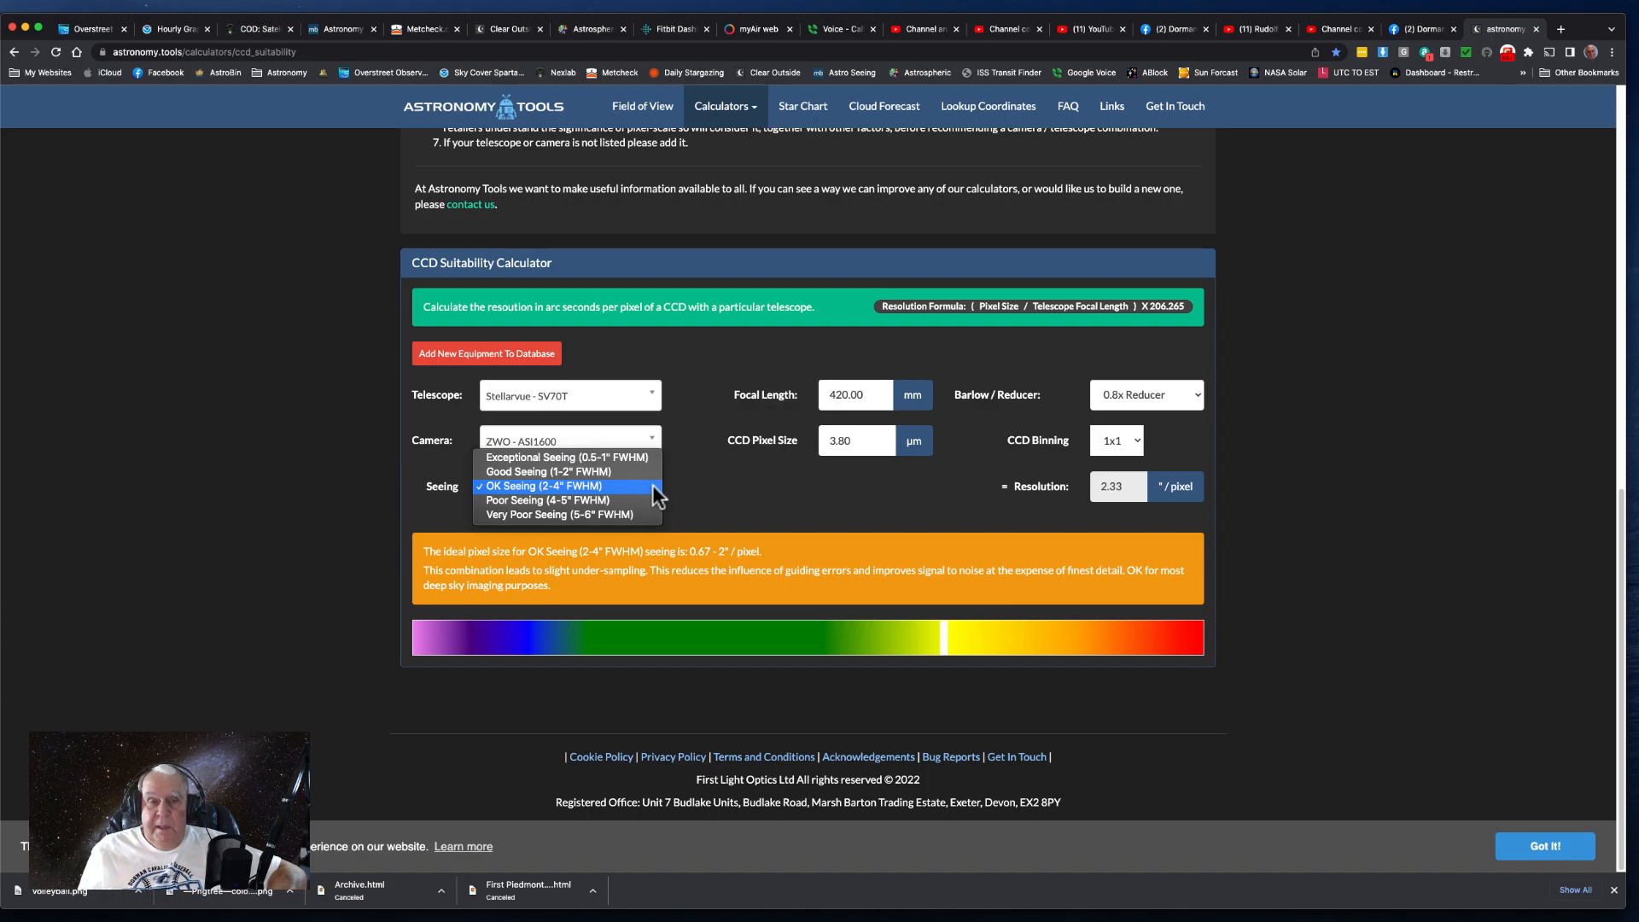
click(594, 500)
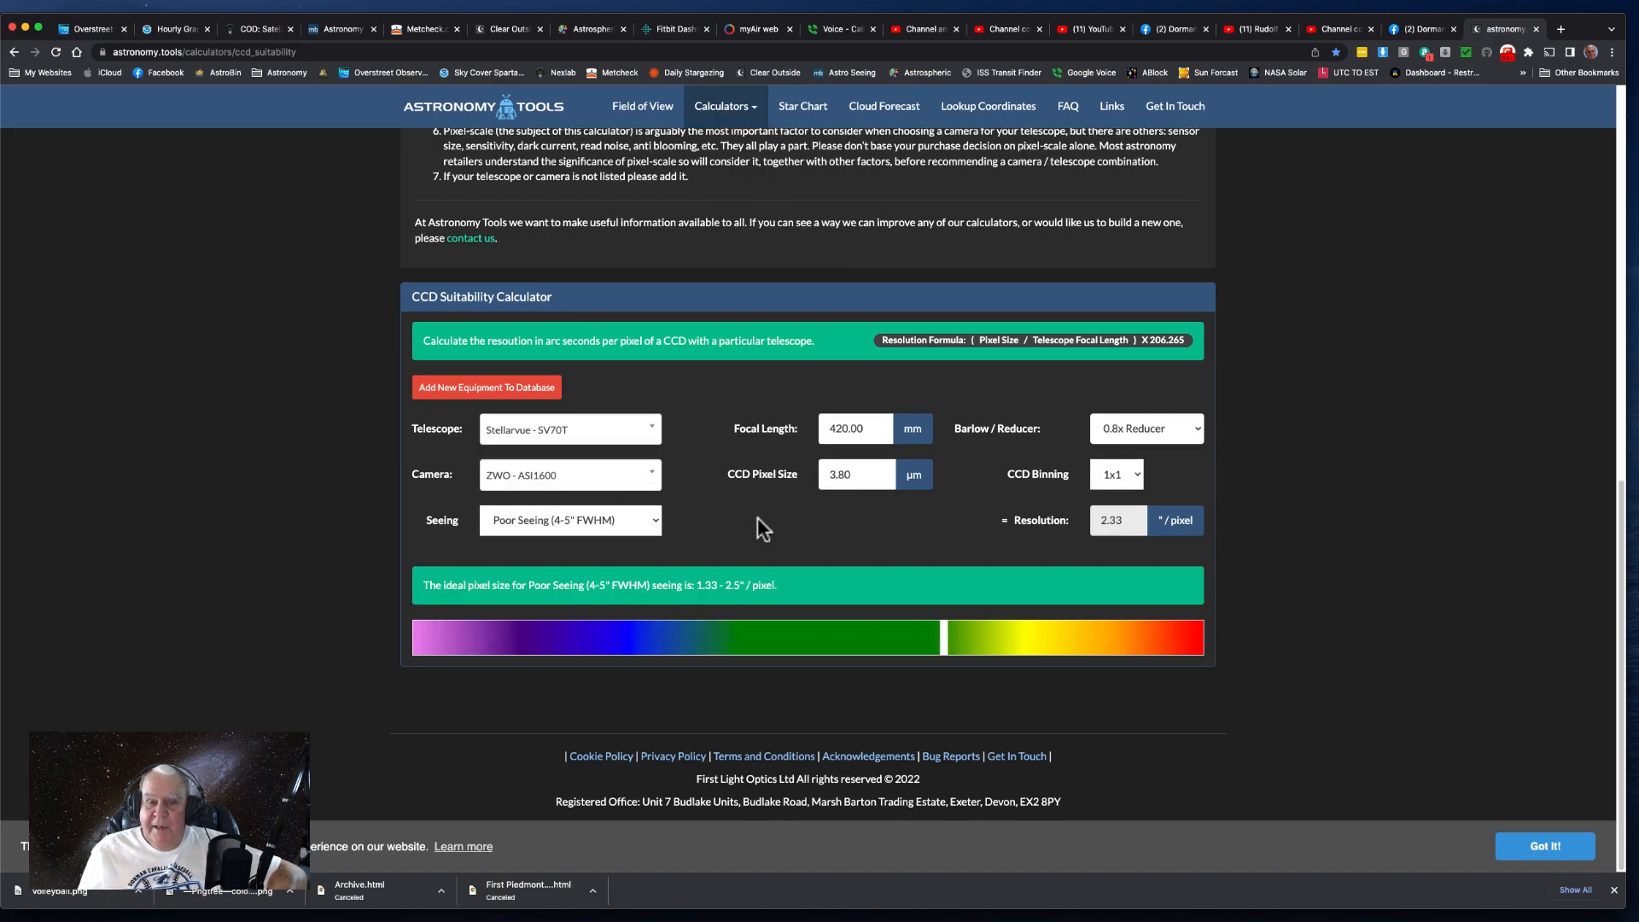